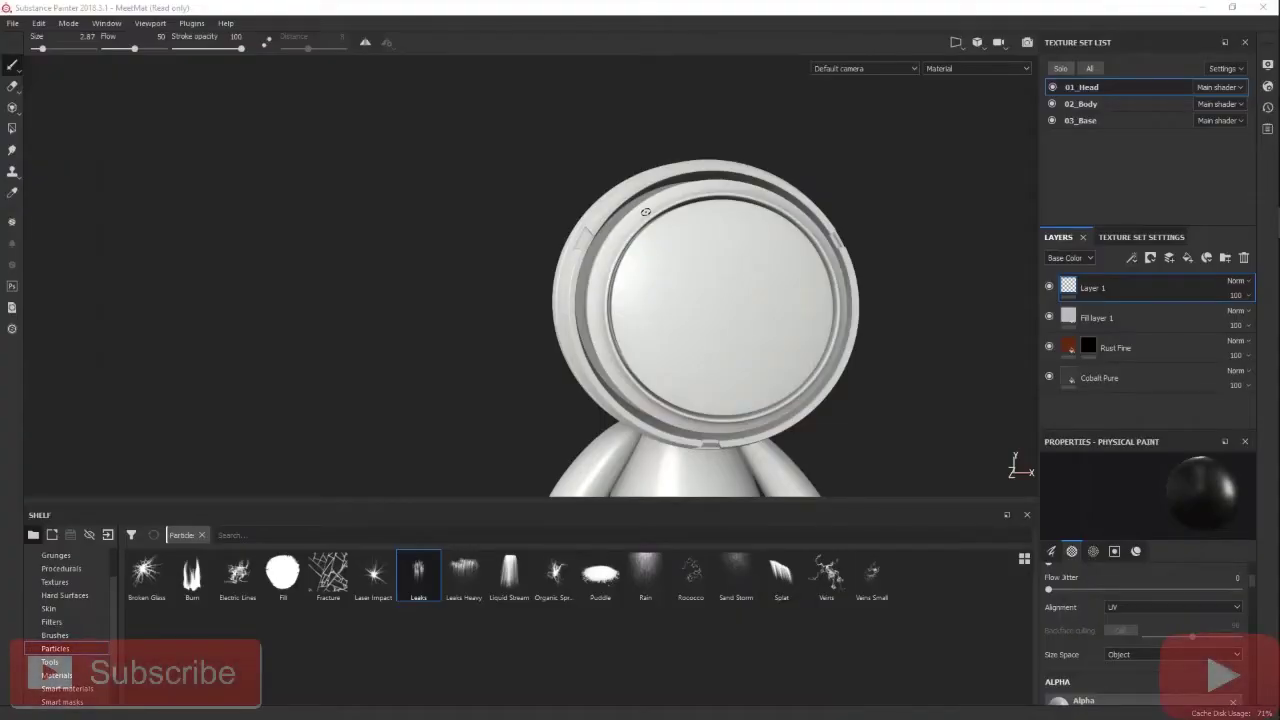
# - Paint Leaks particles in black along the upper inner rim of the head's visor with the Physical Paint brush at size 2.87
pyautogui.click(10, 66)
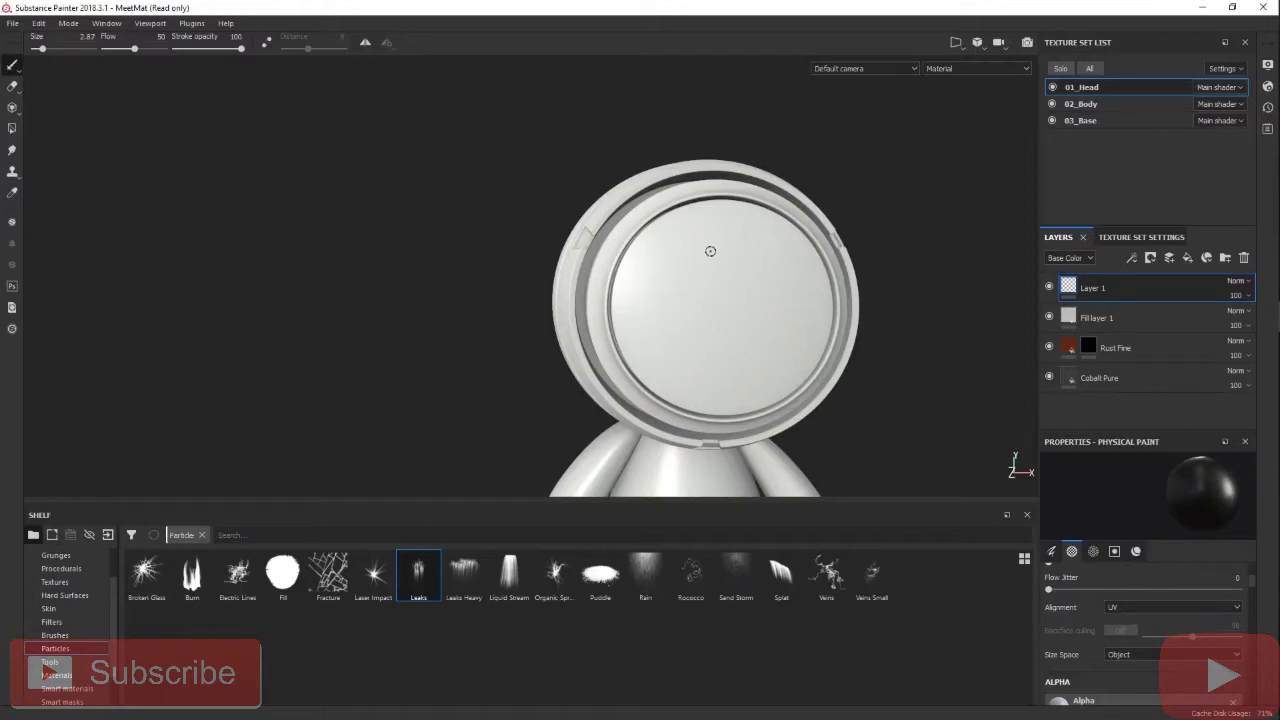
pyautogui.click(11, 88)
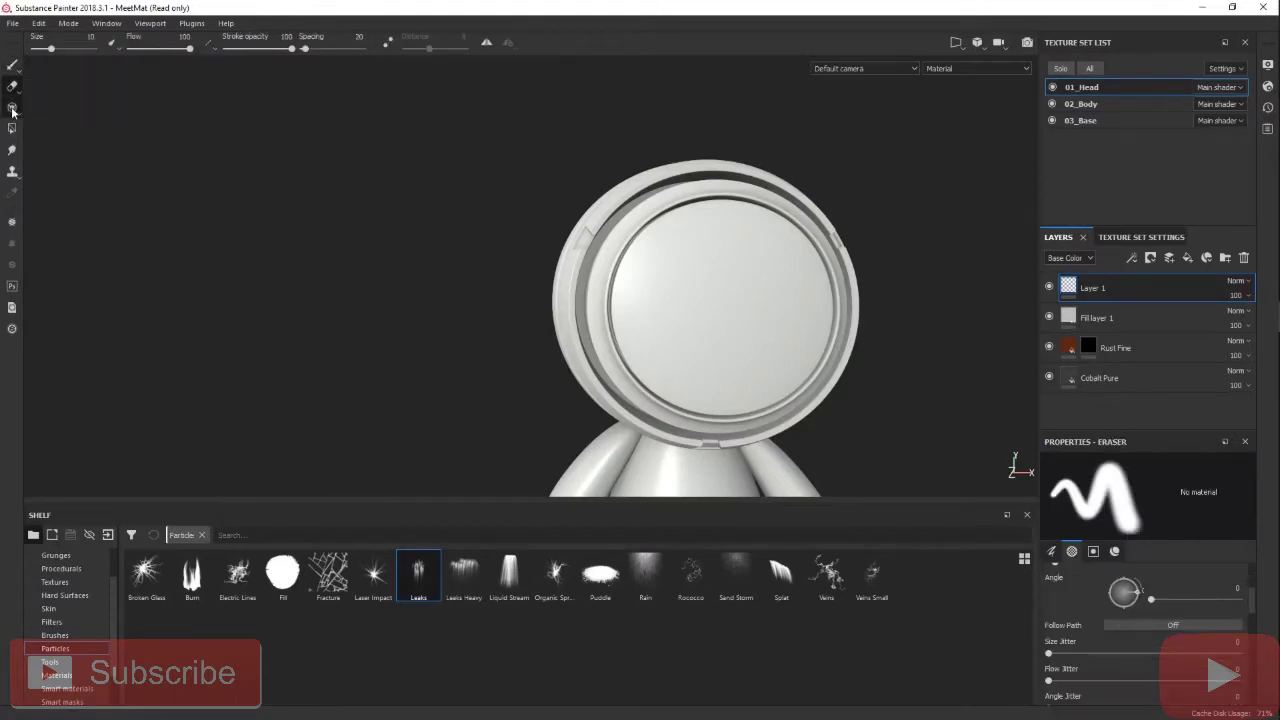
pyautogui.click(12, 66)
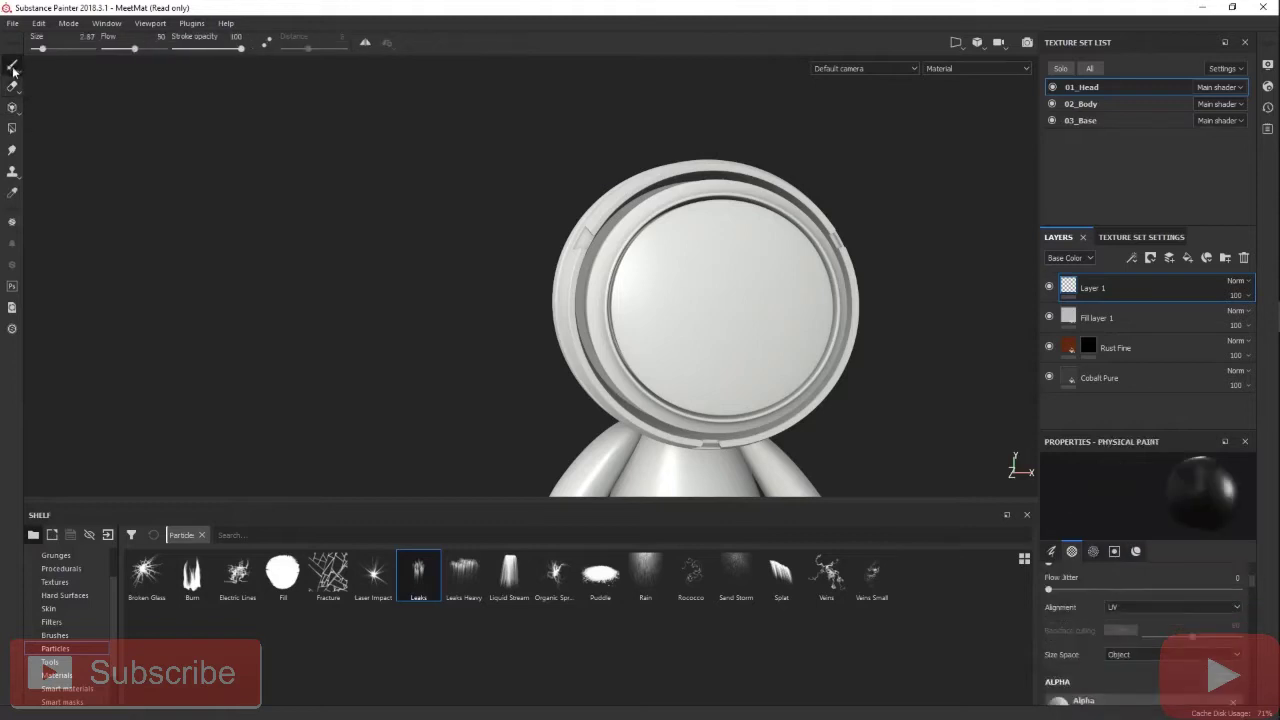
pyautogui.keyDown('alt'); pyautogui.moveTo(744, 286); pyautogui.dragTo(670, 286); pyautogui.keyUp('alt')
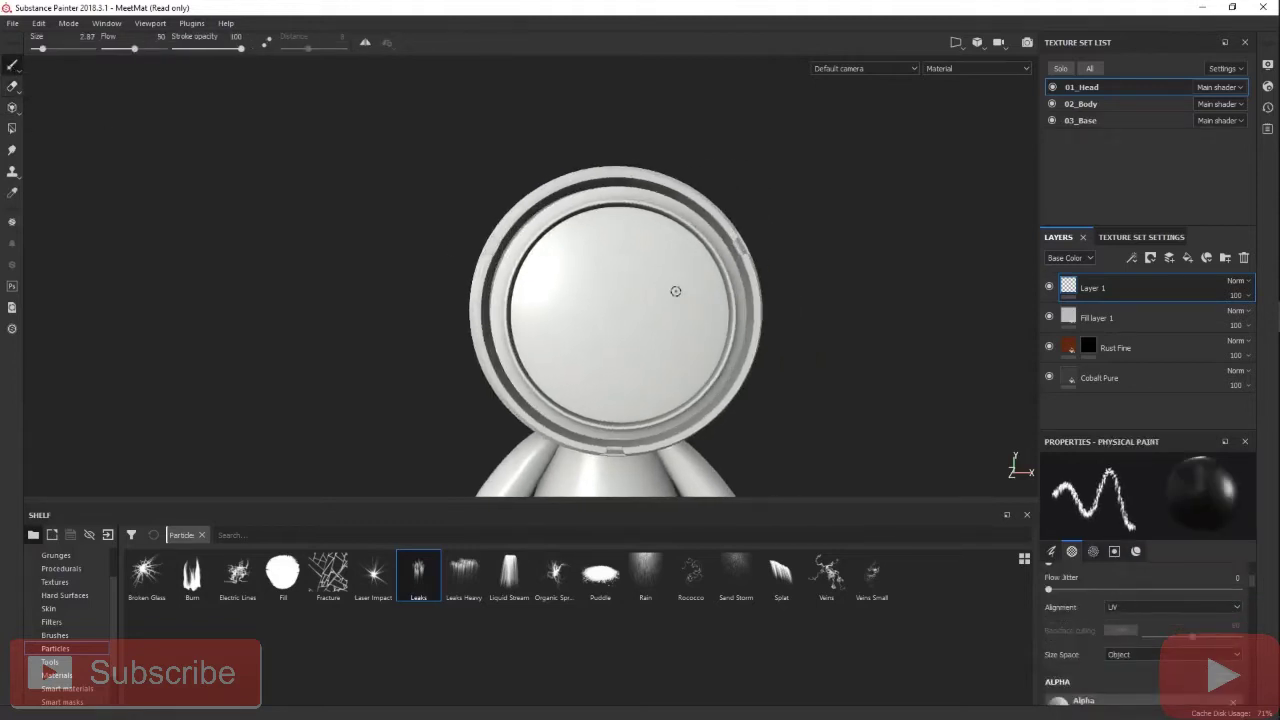
pyautogui.moveTo(676, 291)
pyautogui.keyDown('alt'); pyautogui.mouseDown(button='right')
pyautogui.moveTo(790, 402)
pyautogui.moveTo(672, 295)
pyautogui.mouseUp(button='right'); pyautogui.keyUp('alt')
pyautogui.keyDown('alt'); pyautogui.moveTo(694, 371); pyautogui.dragTo(721, 313, button='middle'); pyautogui.keyUp('alt')
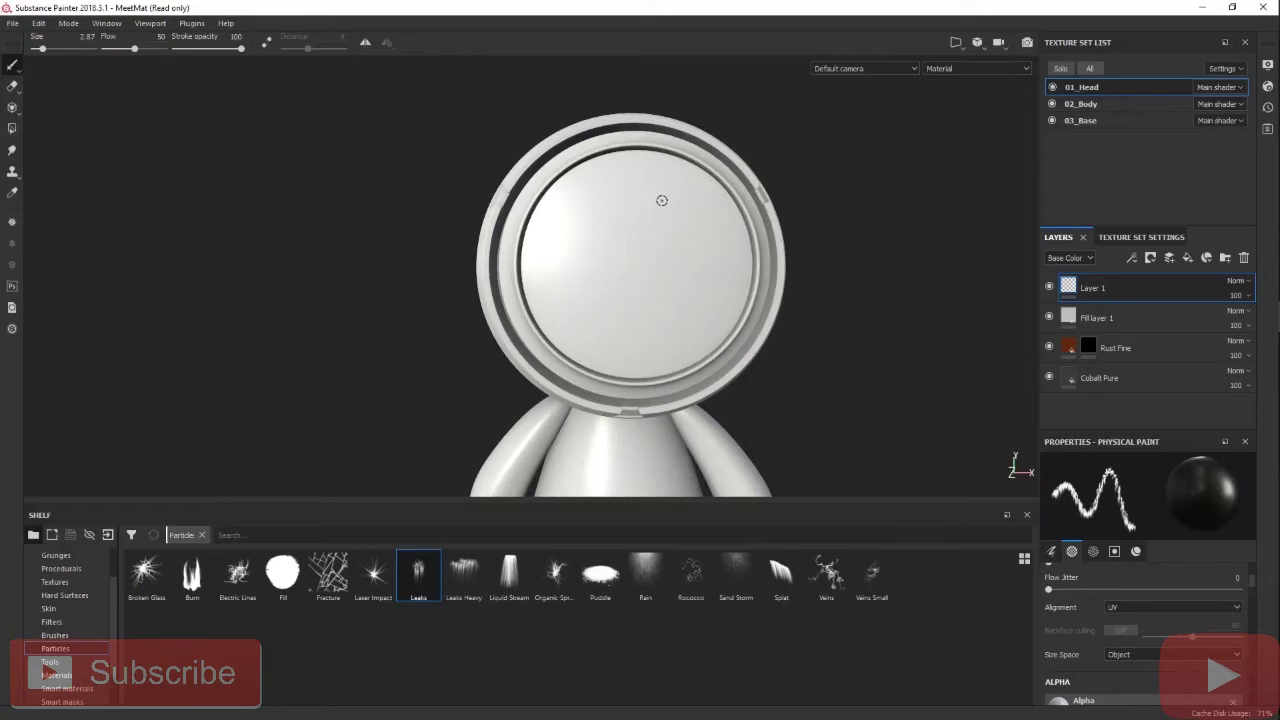
pyautogui.click(734, 218)
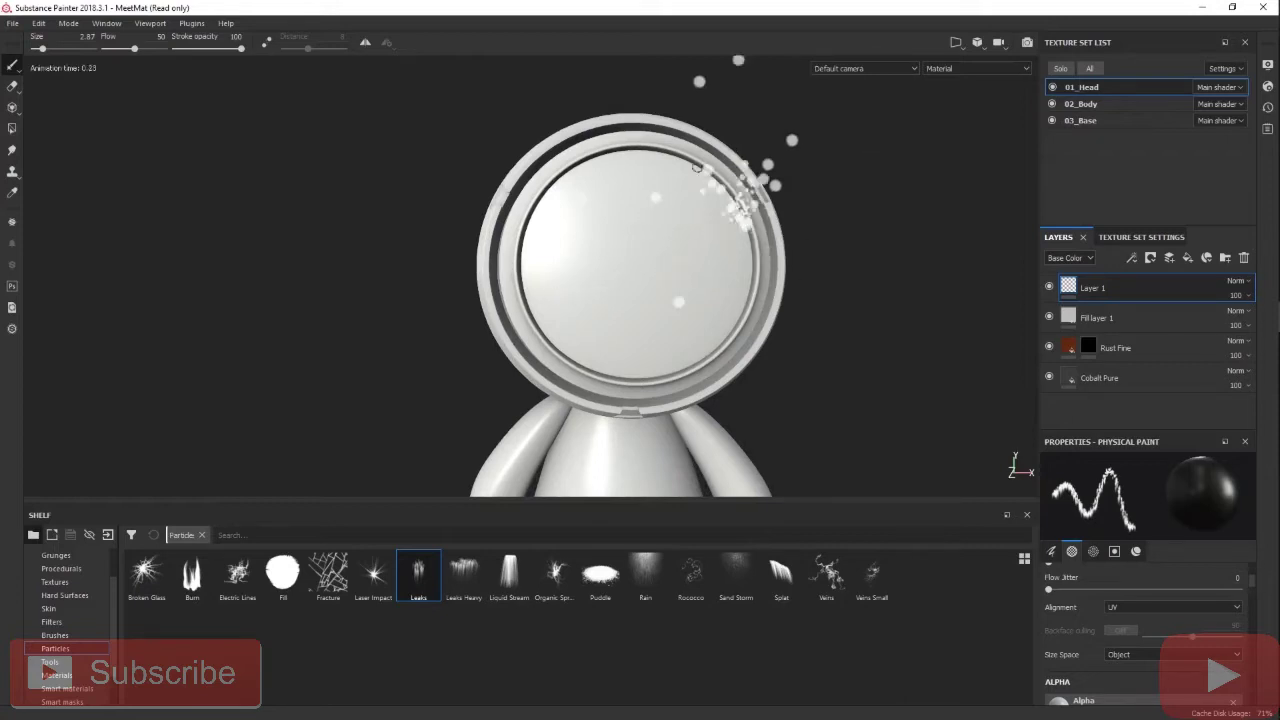
pyautogui.click(633, 151)
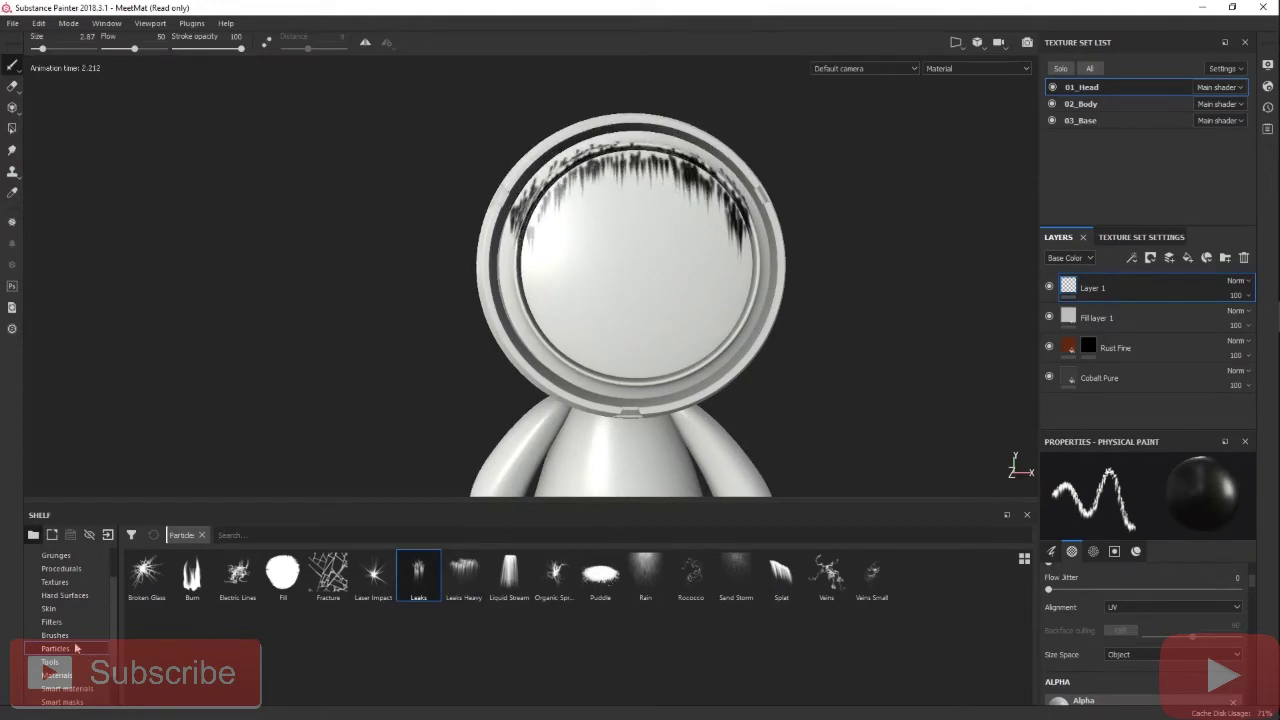
pyautogui.moveTo(643, 154); pyautogui.dragTo(588, 154)
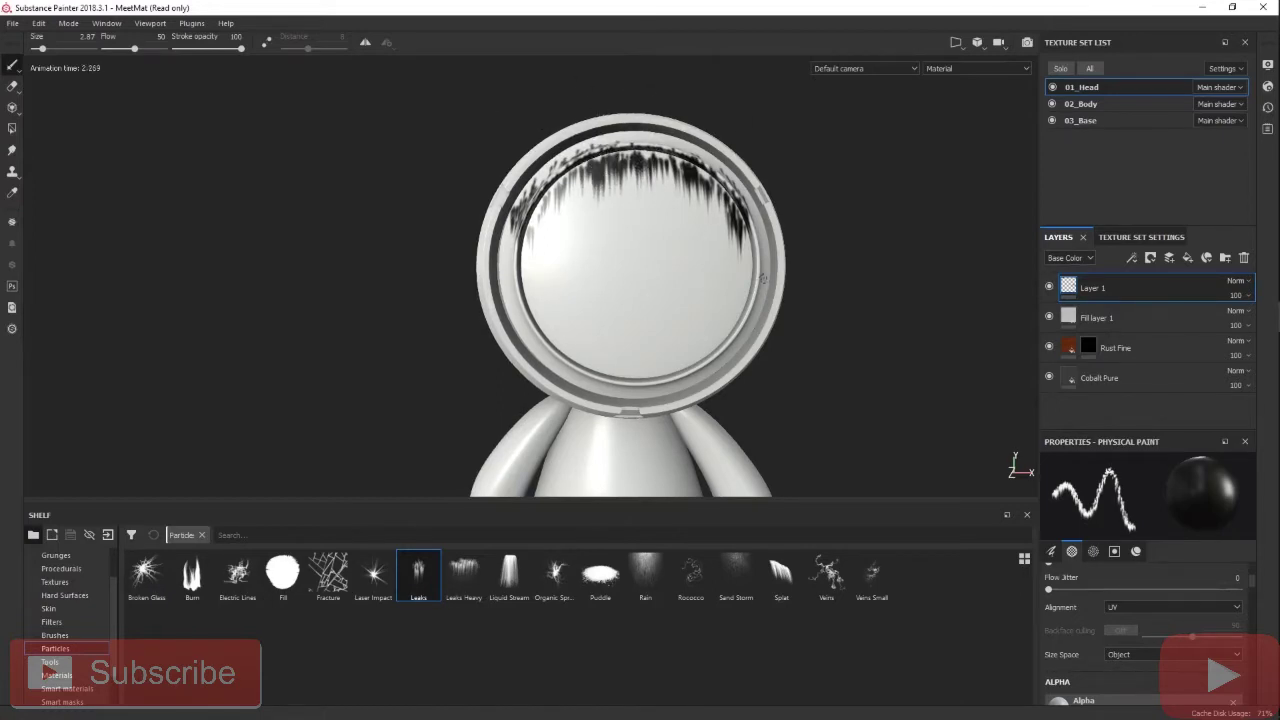
# - Thicken the Leaks drips on the visor's upper-right rim, continuing down its right side with brush size 2.3
pyautogui.keyDown('alt'); pyautogui.moveTo(762, 278); pyautogui.dragTo(643, 430); pyautogui.keyUp('alt')
pyautogui.moveTo(790, 128); pyautogui.dragTo(752, 122)
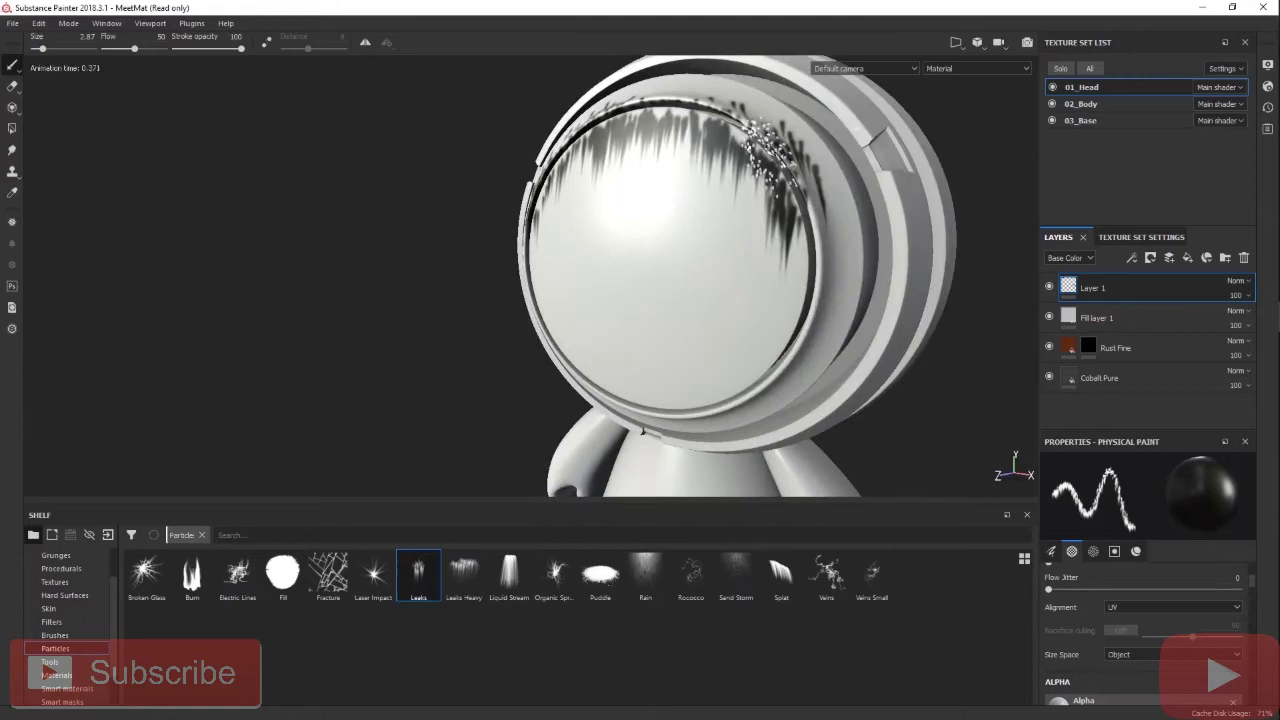
pyautogui.press(']')
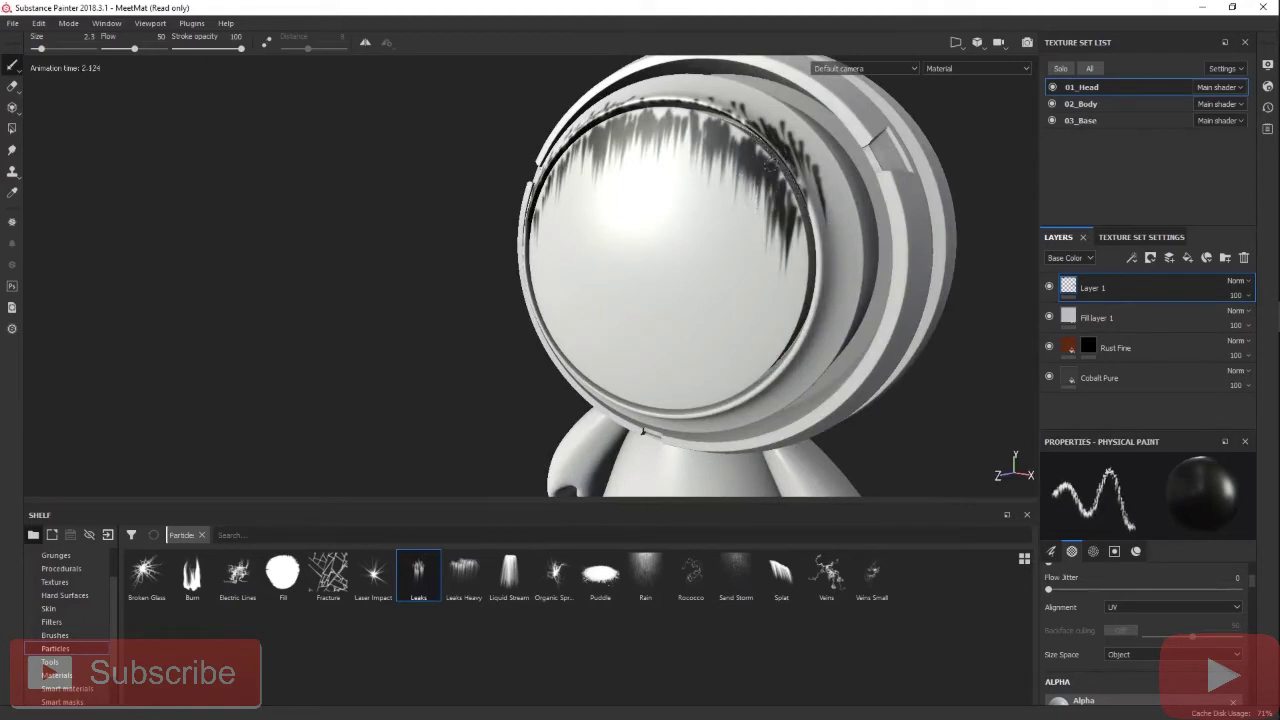
pyautogui.click(642, 430)
pyautogui.moveTo(806, 200); pyautogui.dragTo(812, 268)
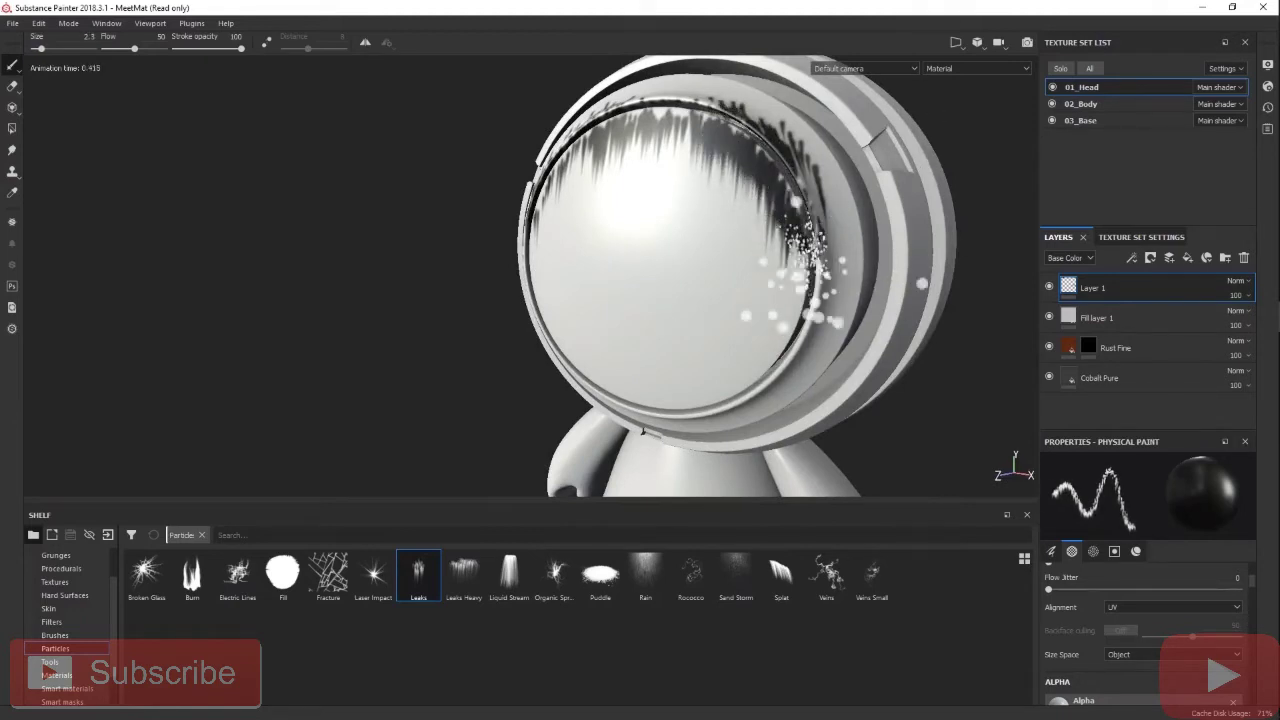
# - Paint more Leaks drips across the top of the visor and down its left rim
pyautogui.keyDown('alt'); pyautogui.moveTo(769, 274); pyautogui.dragTo(716, 196, button='right'); pyautogui.keyUp('alt')
pyautogui.keyDown('alt'); pyautogui.moveTo(716, 196); pyautogui.dragTo(709, 270, button='middle'); pyautogui.keyUp('alt')
pyautogui.keyDown('alt'); pyautogui.moveTo(709, 270); pyautogui.dragTo(735, 220); pyautogui.keyUp('alt')
pyautogui.keyDown('alt'); pyautogui.moveTo(735, 220); pyautogui.dragTo(764, 174, button='middle'); pyautogui.keyUp('alt')
pyautogui.moveTo(769, 191)
pyautogui.mouseDown()
pyautogui.moveTo(705, 166)
pyautogui.moveTo(632, 184)
pyautogui.mouseUp()
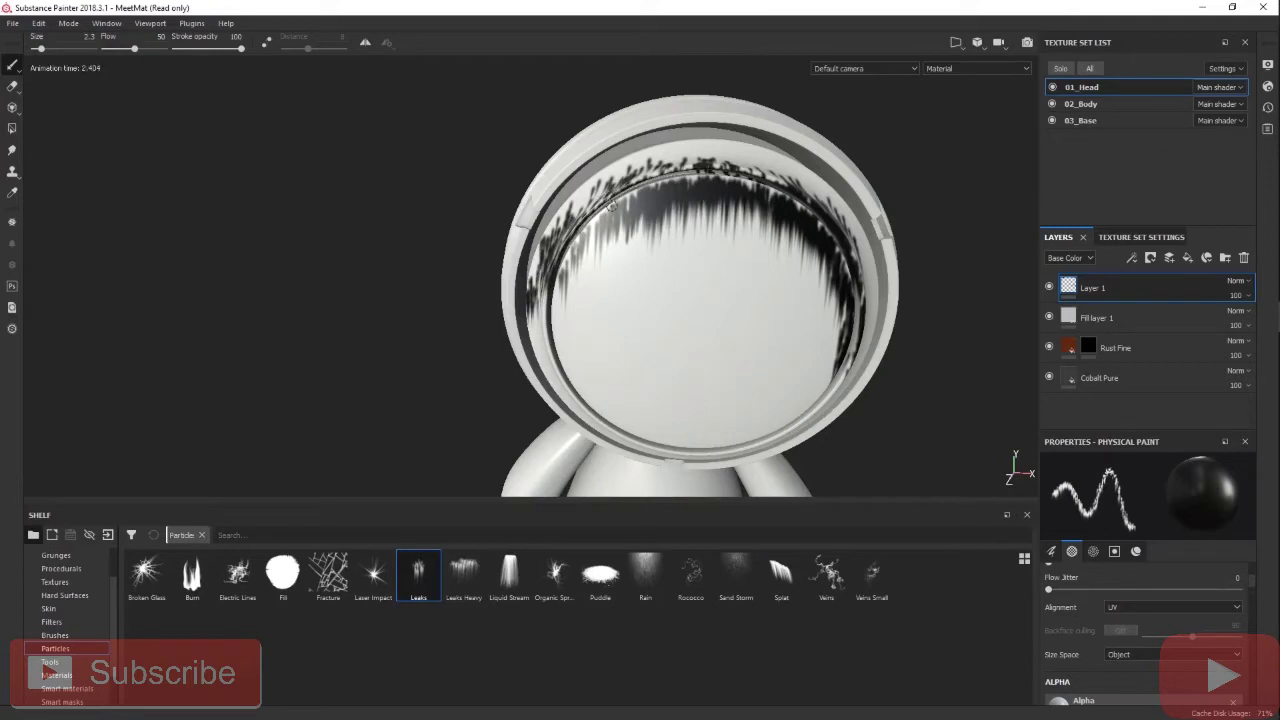
pyautogui.moveTo(640, 195)
pyautogui.keyDown('alt'); pyautogui.mouseDown()
pyautogui.moveTo(632, 285)
pyautogui.moveTo(637, 200)
pyautogui.mouseUp(); pyautogui.keyUp('alt')
pyautogui.keyDown('alt'); pyautogui.moveTo(637, 200); pyautogui.dragTo(679, 159, button='middle'); pyautogui.keyUp('alt')
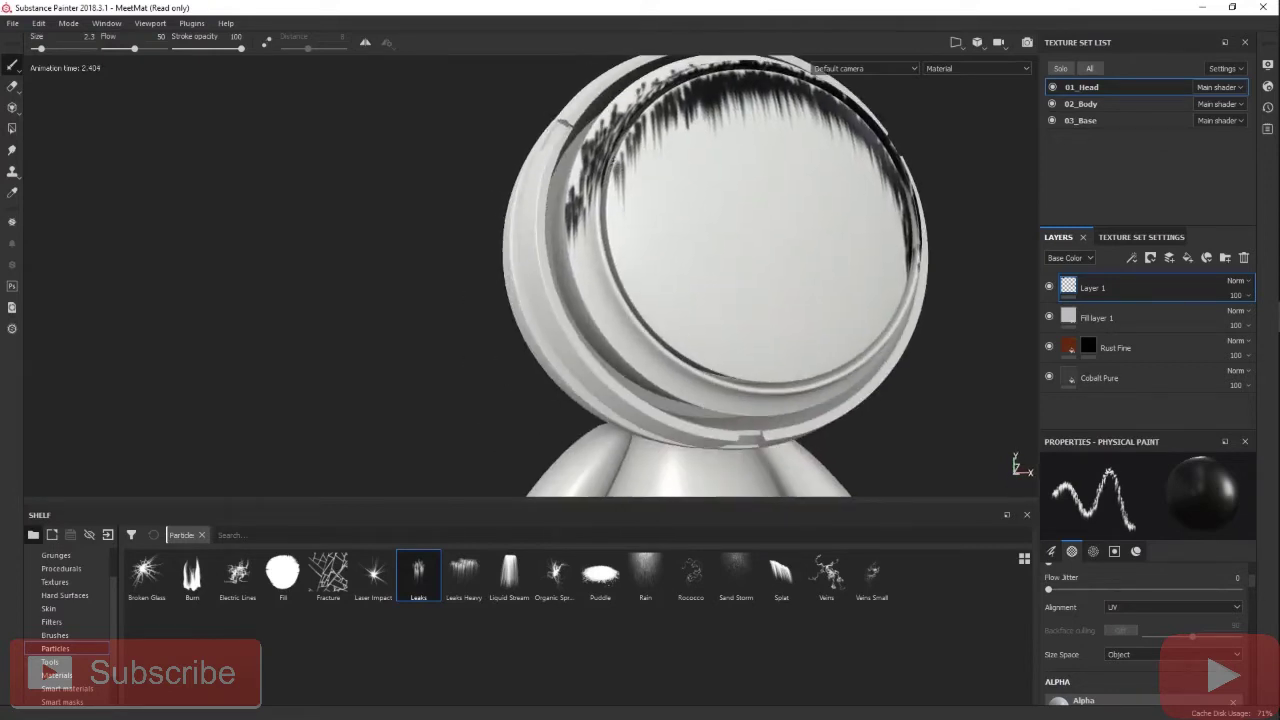
pyautogui.moveTo(608, 163); pyautogui.dragTo(613, 277)
# - Paint Leaks particles along the visor's lower-right rim and back over its right side
pyautogui.keyDown('alt'); pyautogui.moveTo(786, 349); pyautogui.dragTo(668, 317); pyautogui.keyUp('alt')
pyautogui.keyDown('alt'); pyautogui.moveTo(668, 317); pyautogui.dragTo(734, 303, button='middle'); pyautogui.keyUp('alt')
pyautogui.moveTo(945, 257)
pyautogui.mouseDown()
pyautogui.moveTo(924, 304)
pyautogui.moveTo(864, 344)
pyautogui.mouseUp()
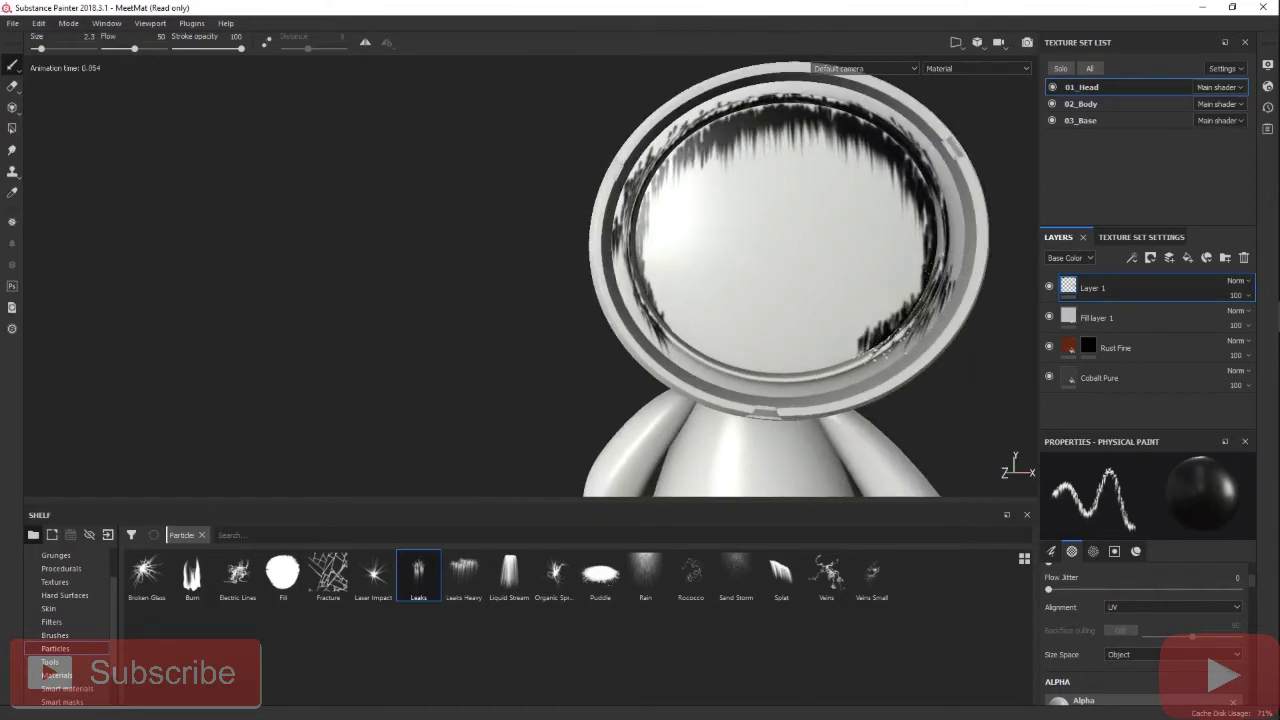
pyautogui.moveTo(915, 298); pyautogui.dragTo(939, 214)
pyautogui.moveTo(907, 165); pyautogui.dragTo(950, 240)
# - Enlarge the brush to 4.99 and add heavy Leaks drips down from the visor's upper right to its upper left
pyautogui.keyDown('ctrl'); pyautogui.moveTo(912, 195); pyautogui.dragTo(928, 195, button='right'); pyautogui.keyUp('ctrl')
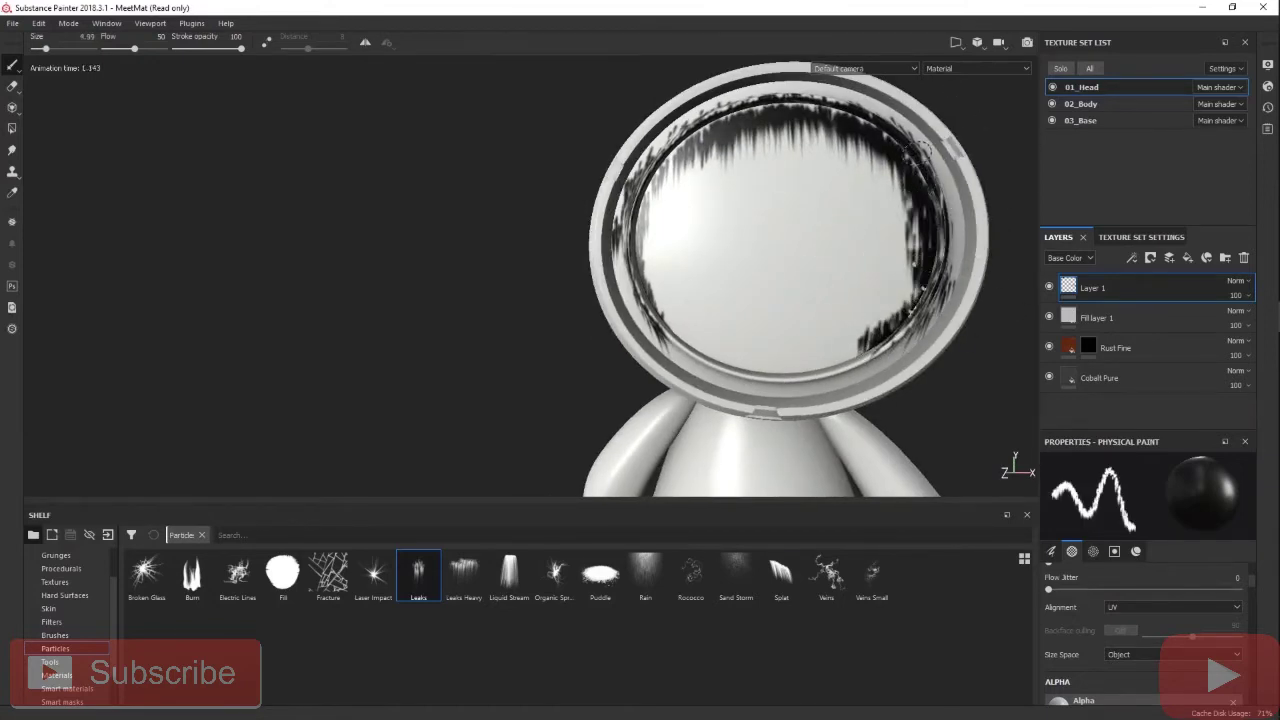
pyautogui.moveTo(938, 200); pyautogui.dragTo(904, 152)
pyautogui.click(876, 147)
pyautogui.click(822, 138)
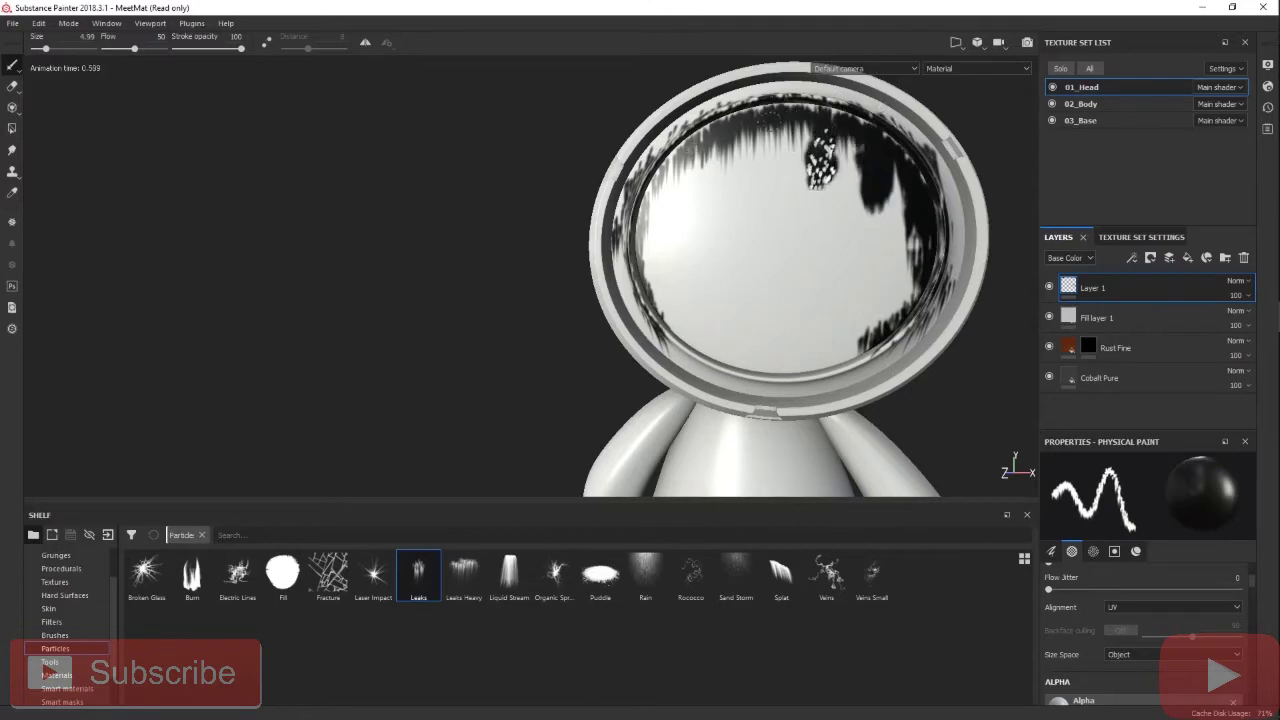
pyautogui.click(752, 138)
# - Reduce the brush size and paint finer Leaks drips along the visor's upper-left edge
pyautogui.keyDown('ctrl'); pyautogui.moveTo(722, 178); pyautogui.dragTo(722, 185, button='right'); pyautogui.keyUp('ctrl')
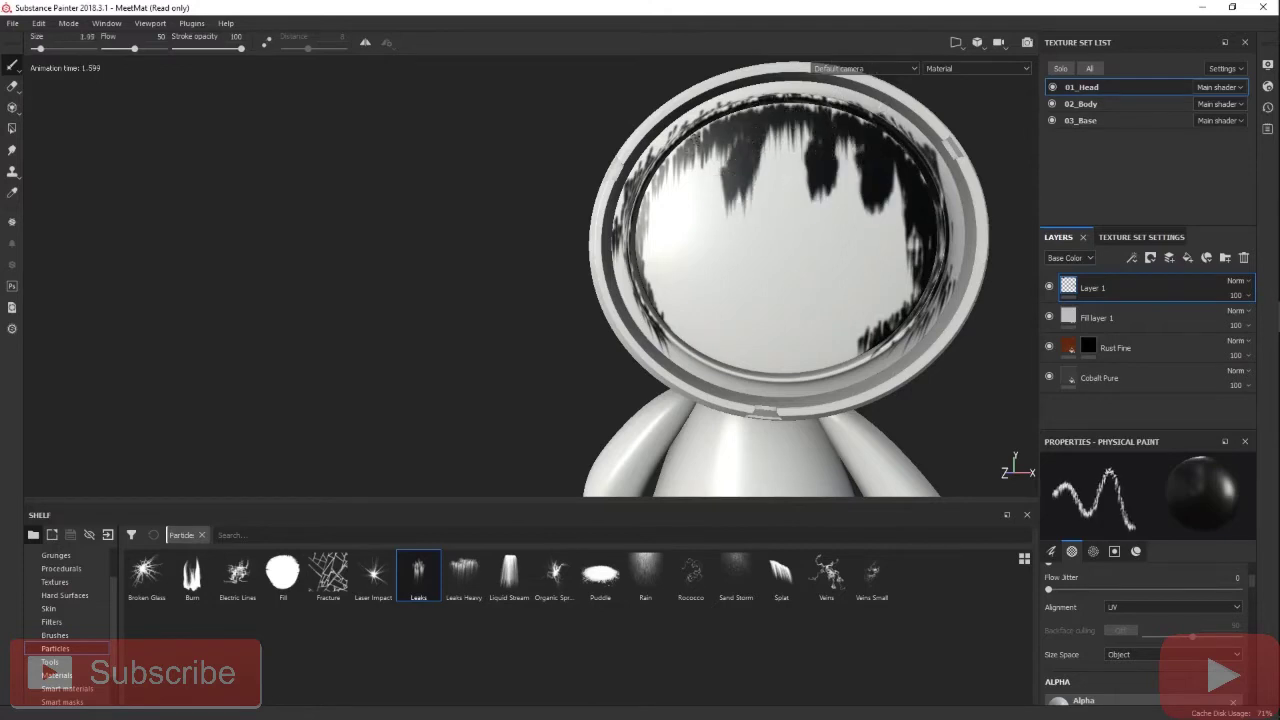
pyautogui.moveTo(690, 140)
pyautogui.mouseDown()
pyautogui.moveTo(634, 235)
pyautogui.moveTo(635, 203)
pyautogui.mouseUp()
pyautogui.keyDown('alt'); pyautogui.moveTo(791, 334); pyautogui.dragTo(788, 334, button='middle'); pyautogui.keyUp('alt')
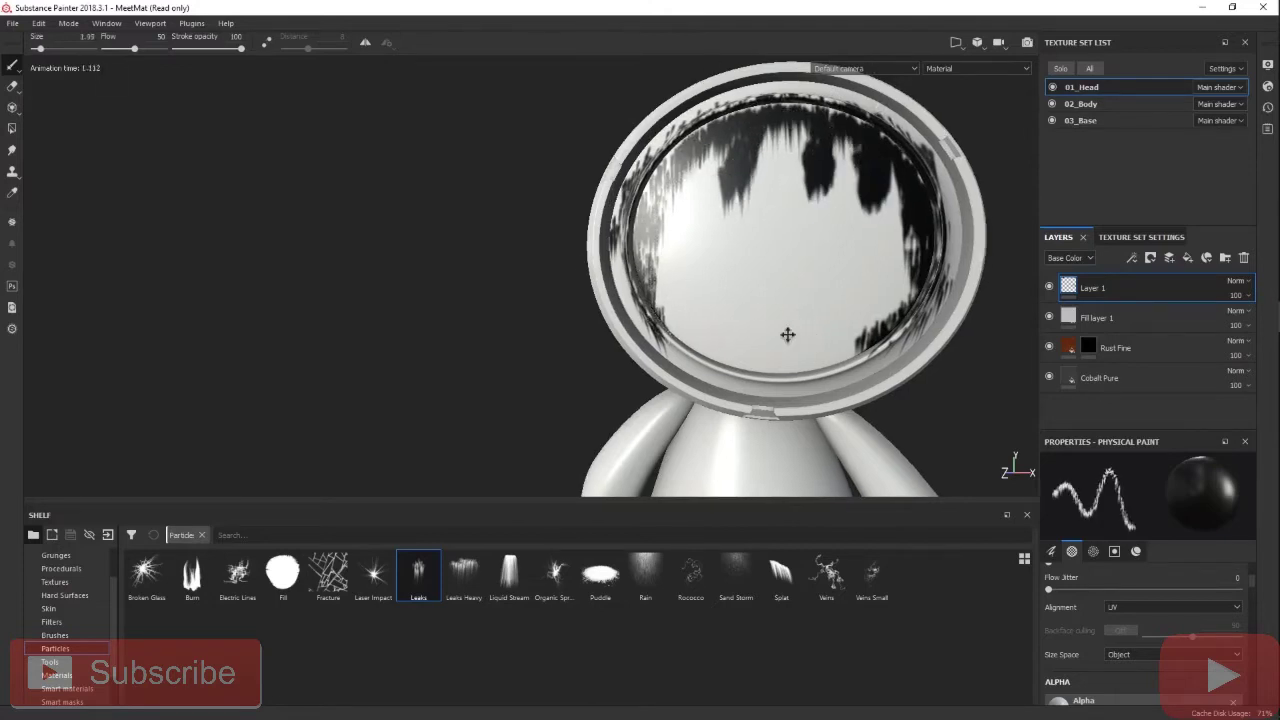
pyautogui.keyDown('alt'); pyautogui.moveTo(788, 334); pyautogui.dragTo(718, 272); pyautogui.keyUp('alt')
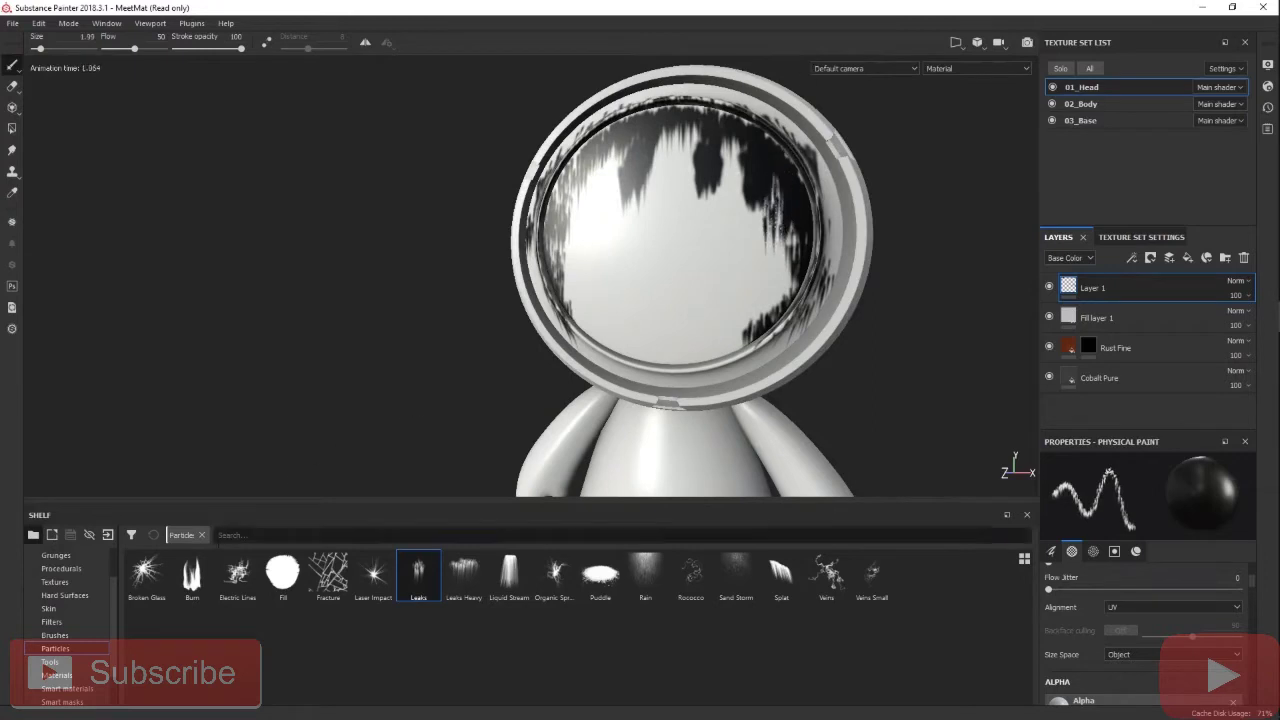
# - Paint Broken Glass particle cracks on the lower half of the visor, trying brush sizes 1, 4.64, 4.07 and 2.19
pyautogui.click(146, 574)
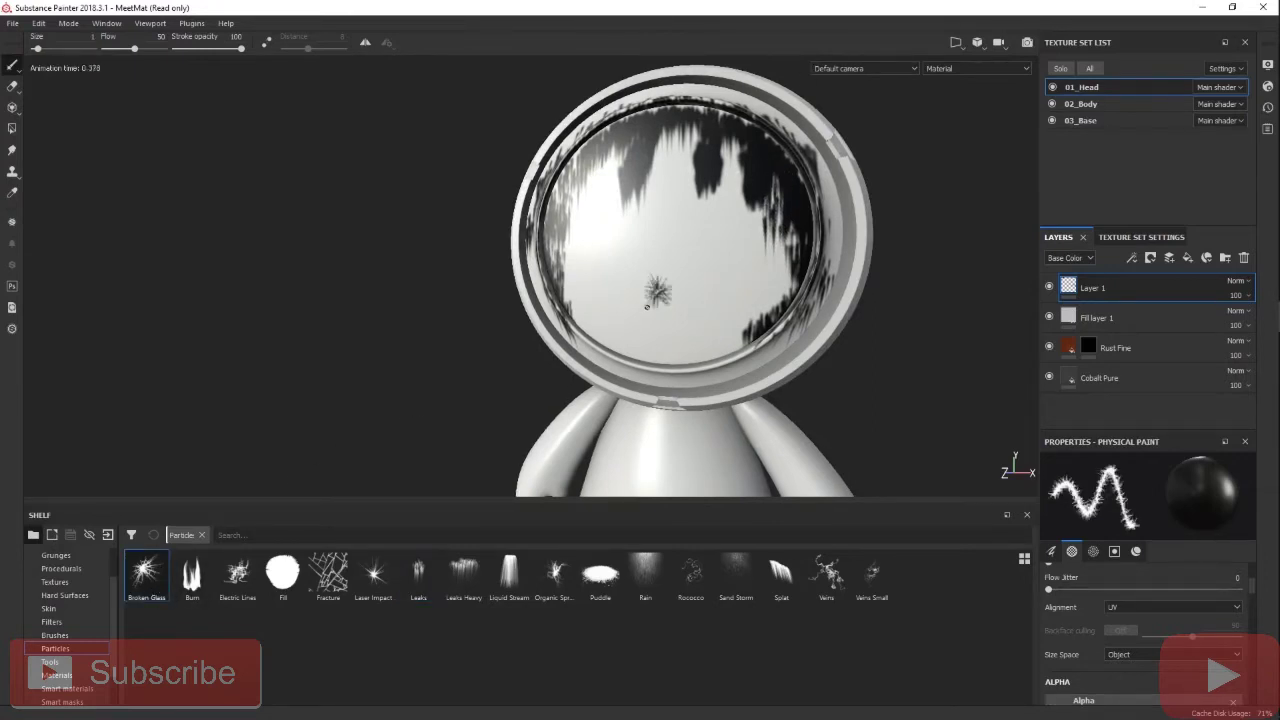
pyautogui.keyDown('ctrl'); pyautogui.moveTo(688, 276); pyautogui.dragTo(729, 267, button='right'); pyautogui.keyUp('ctrl')
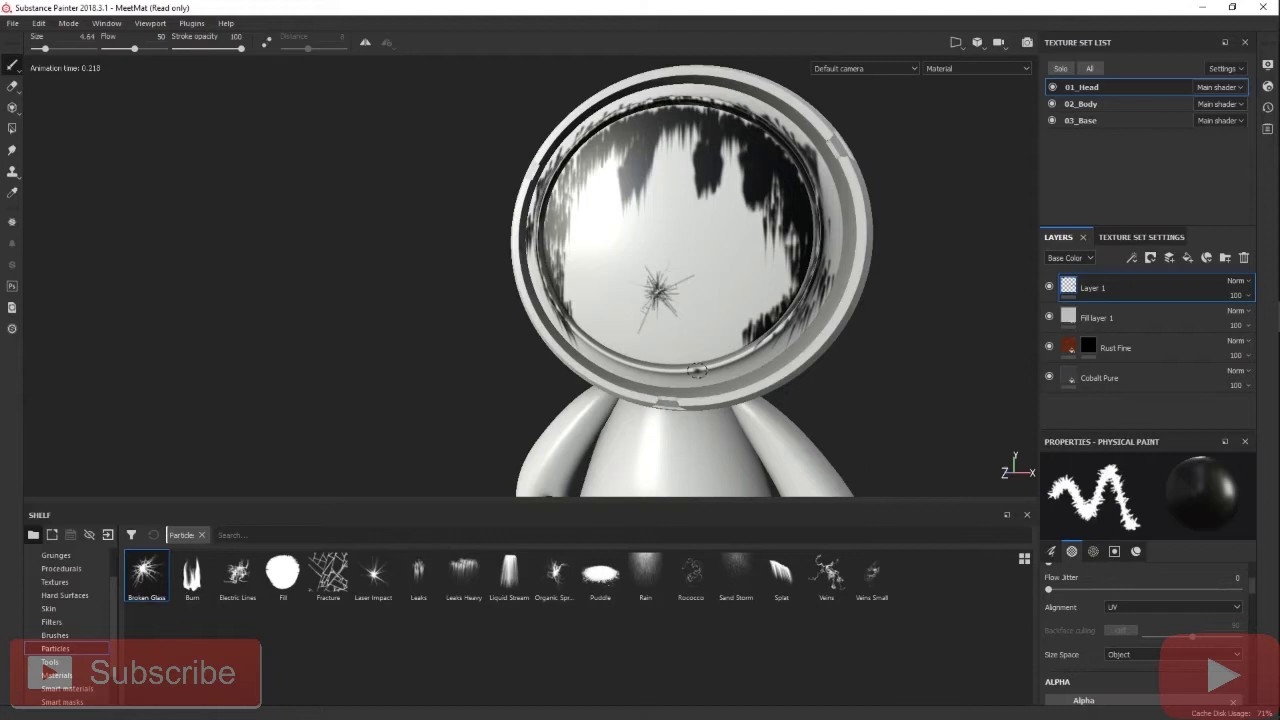
pyautogui.moveTo(665, 305); pyautogui.dragTo(716, 270)
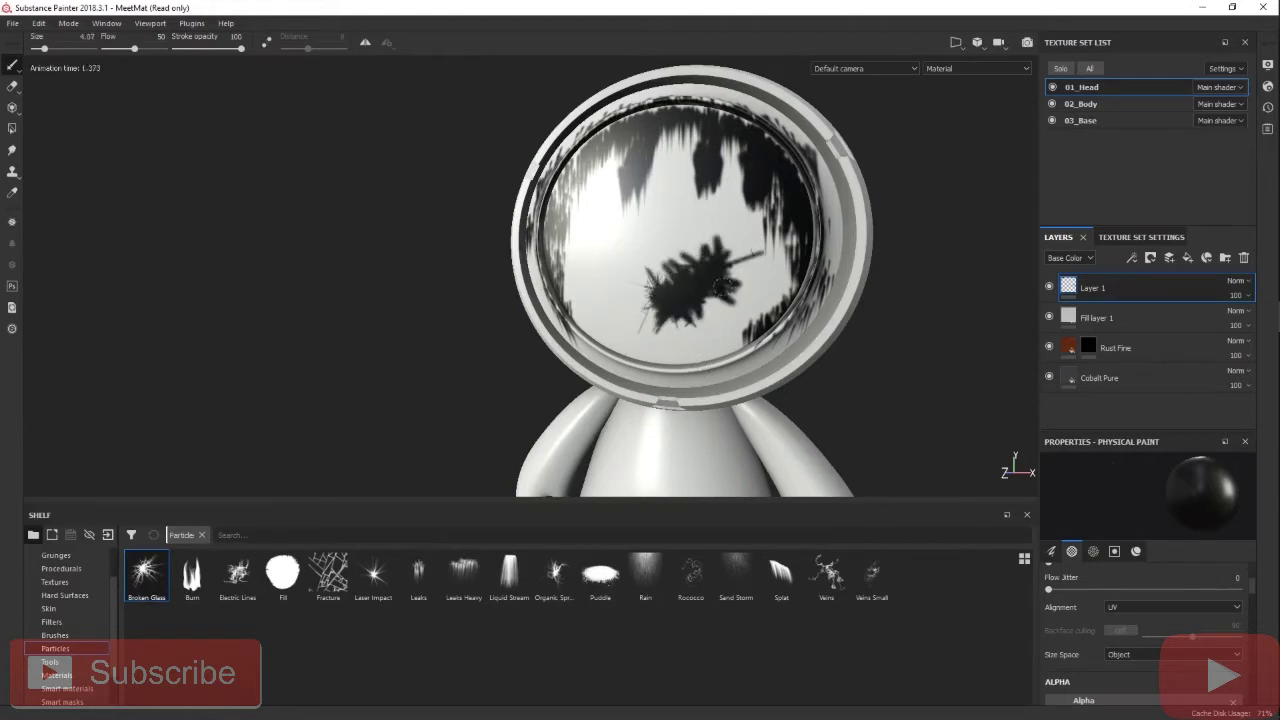
pyautogui.keyDown('ctrl'); pyautogui.moveTo(724, 285); pyautogui.dragTo(716, 287, button='right'); pyautogui.keyUp('ctrl')
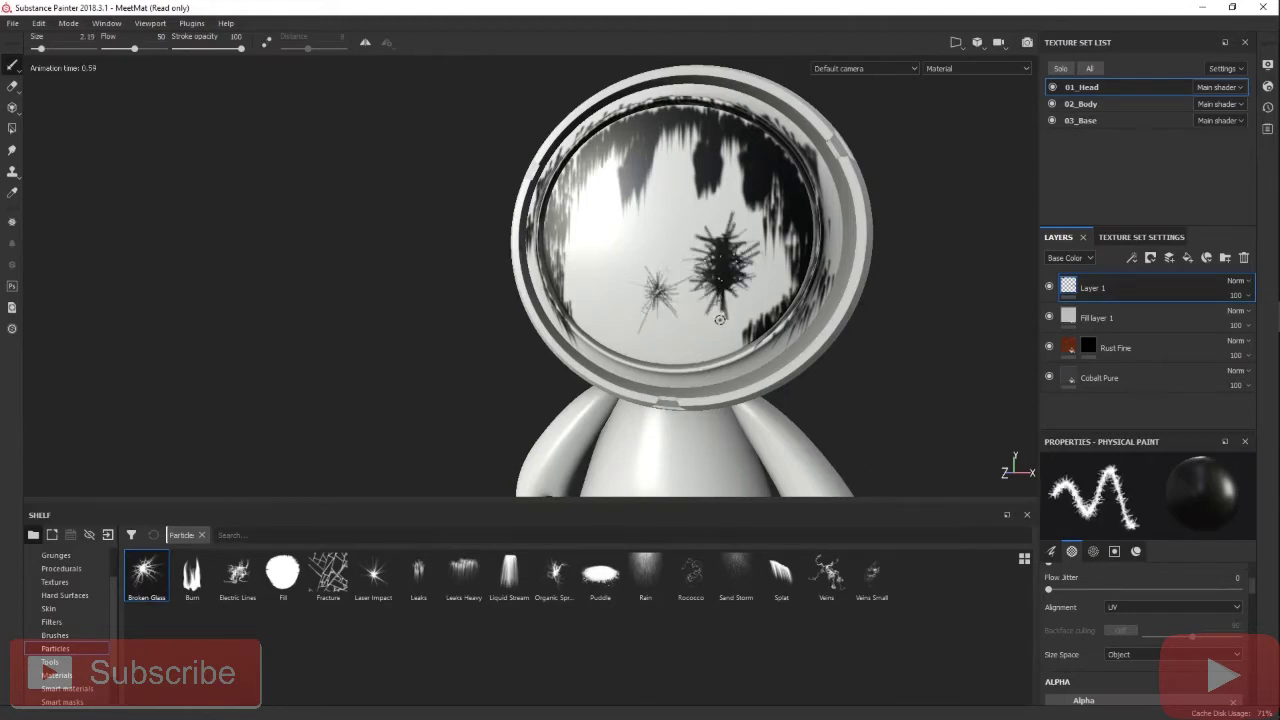
# - Paint Burn particles at size 2 on the visor's right half and Electric Lines at size 2.48 across its centre
pyautogui.click(192, 575)
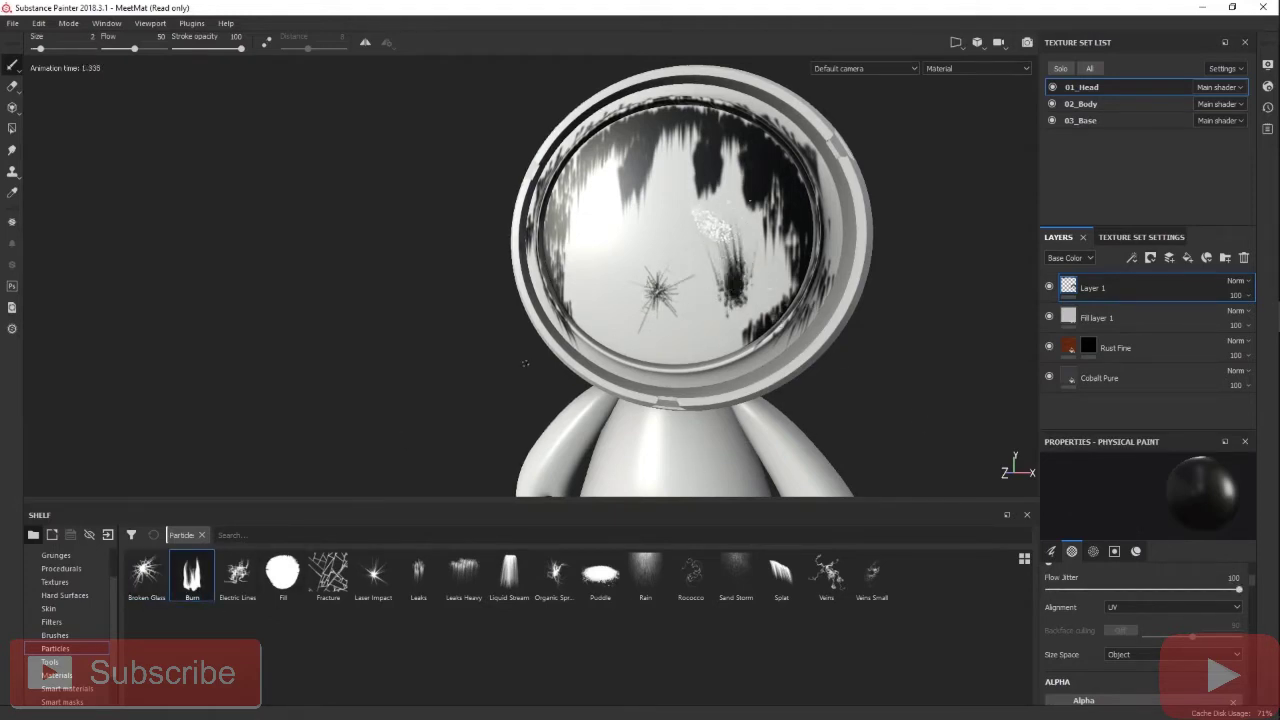
pyautogui.click(235, 593)
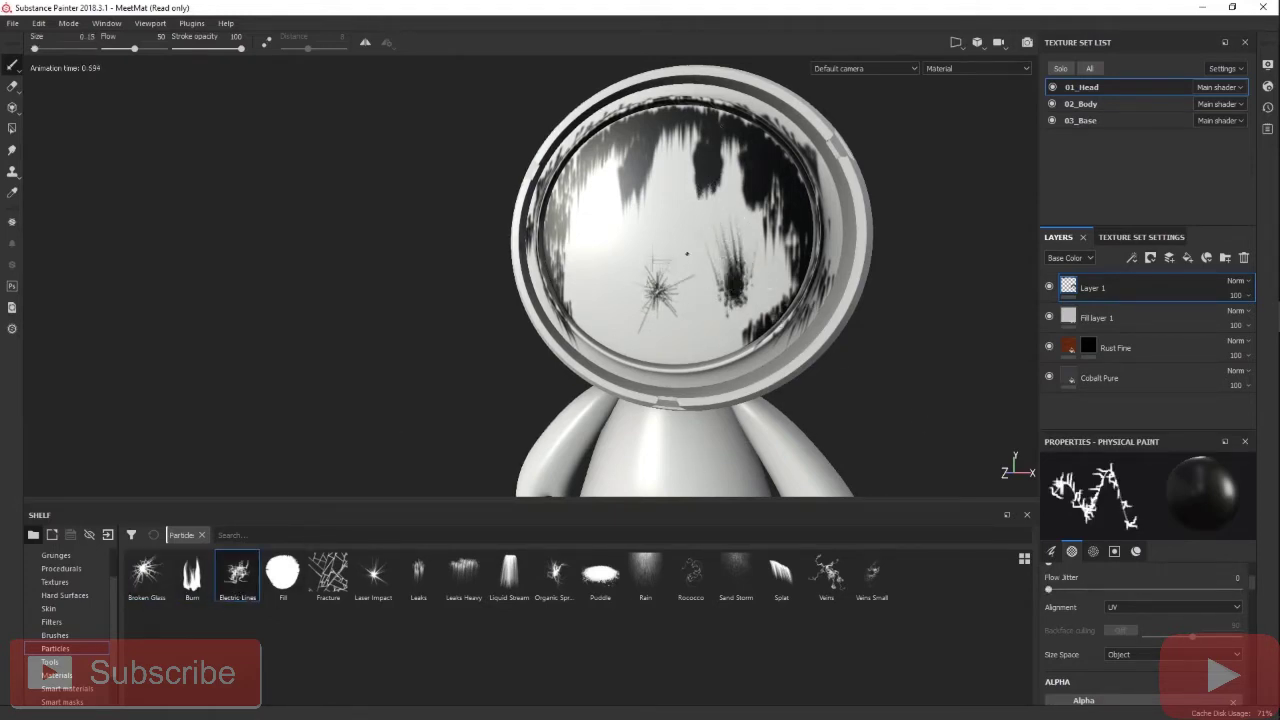
pyautogui.keyDown('ctrl'); pyautogui.moveTo(697, 259); pyautogui.dragTo(729, 252, button='right'); pyautogui.keyUp('ctrl')
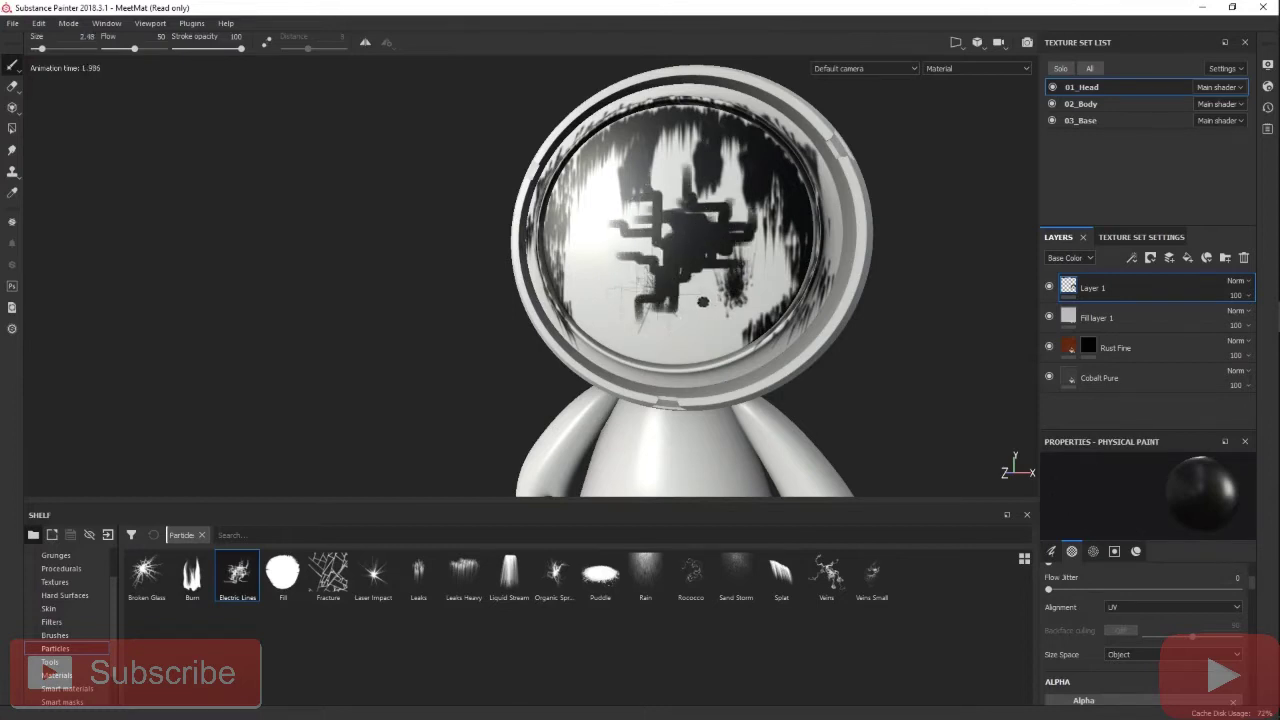
# - Cover most of the visor in black with the Fill particle brush at size 1
pyautogui.click(282, 575)
pyautogui.scroll(5, 943, 277)
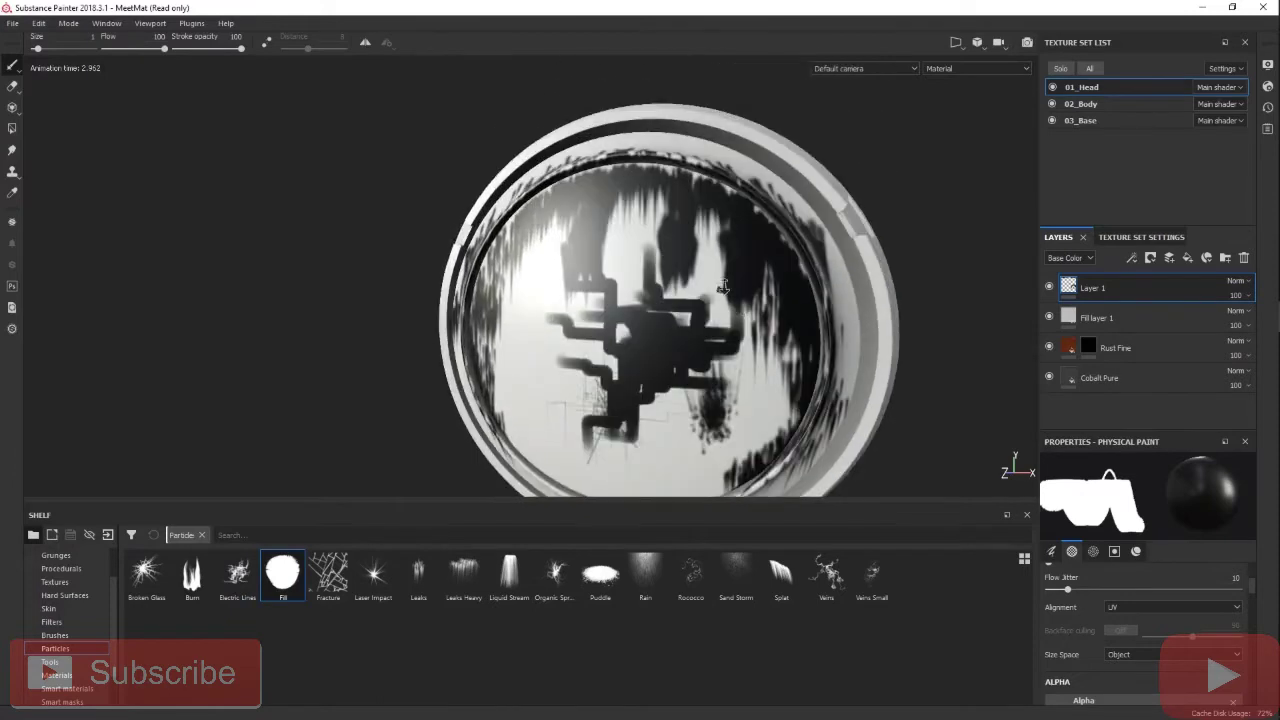
pyautogui.scroll(2, 716, 282)
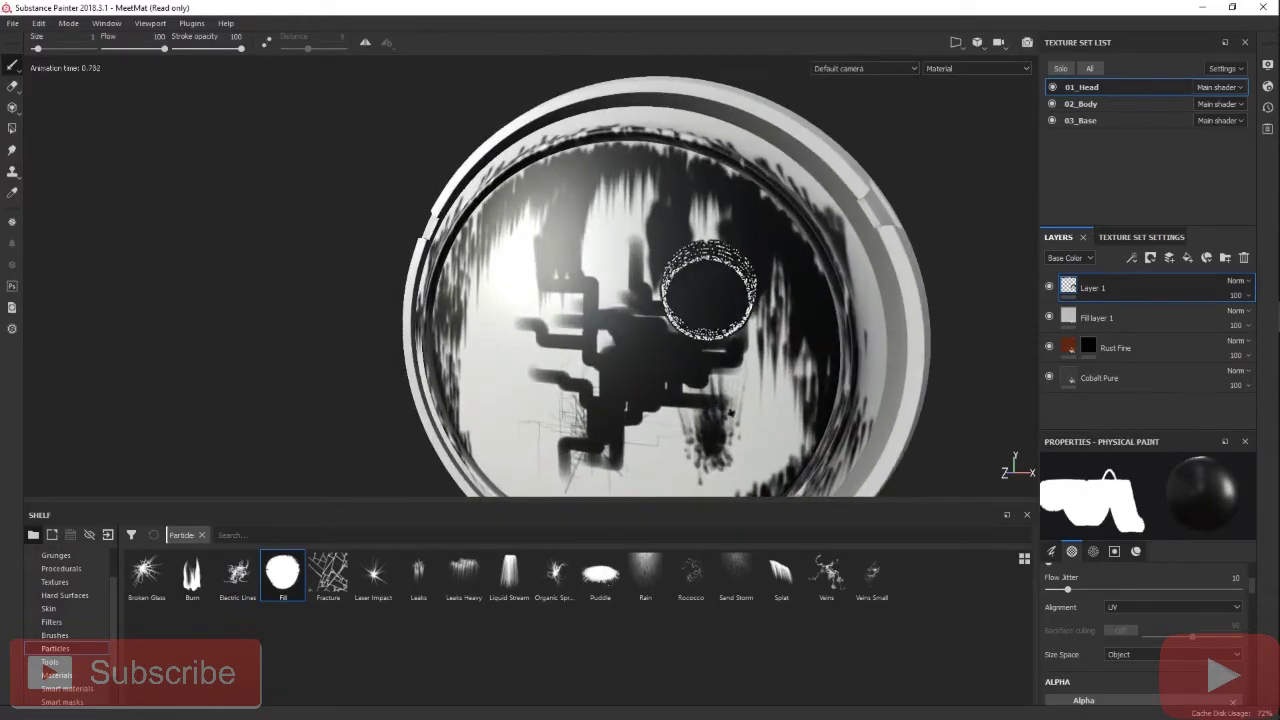
pyautogui.keyDown('alt'); pyautogui.moveTo(764, 429); pyautogui.dragTo(774, 319, button='middle'); pyautogui.keyUp('alt')
pyautogui.keyDown('alt'); pyautogui.moveTo(774, 319); pyautogui.dragTo(665, 330, button='right'); pyautogui.keyUp('alt')
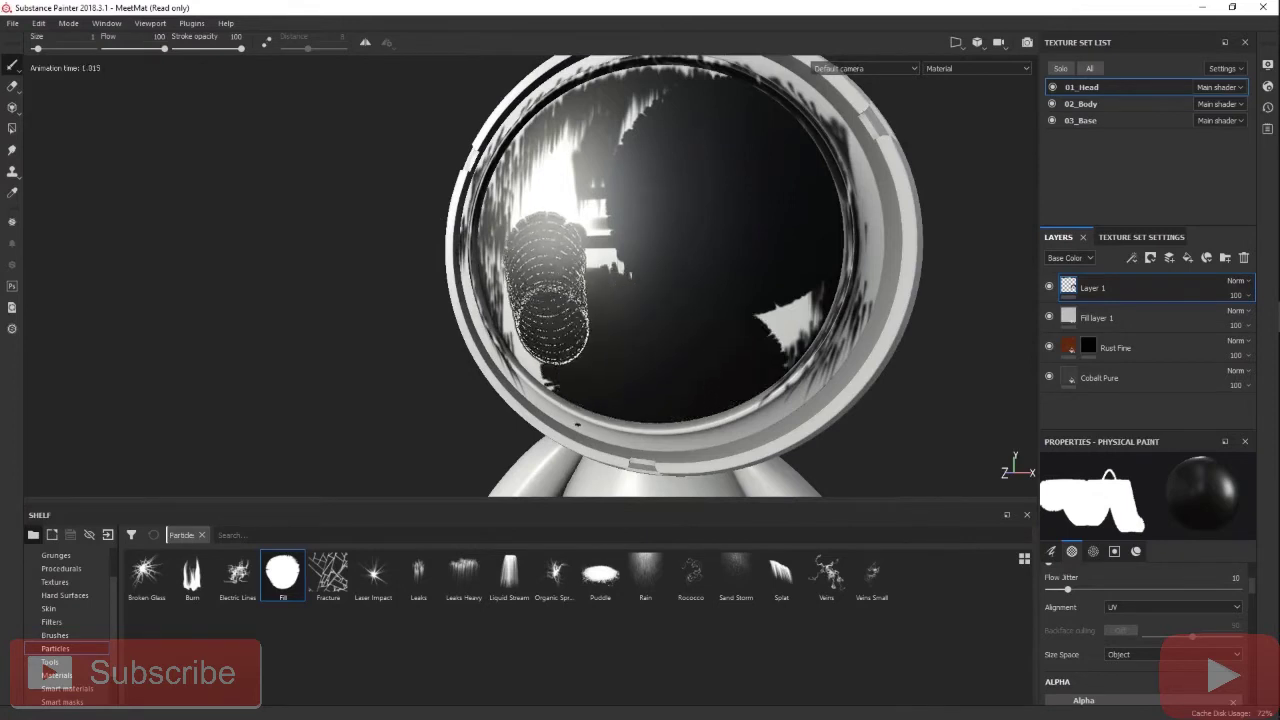
# - Replace the painted Layer 1 with an empty paint layer and spread Fracture particle cracks over the head at size 0.4
pyautogui.click(328, 572)
pyautogui.click(1244, 258)
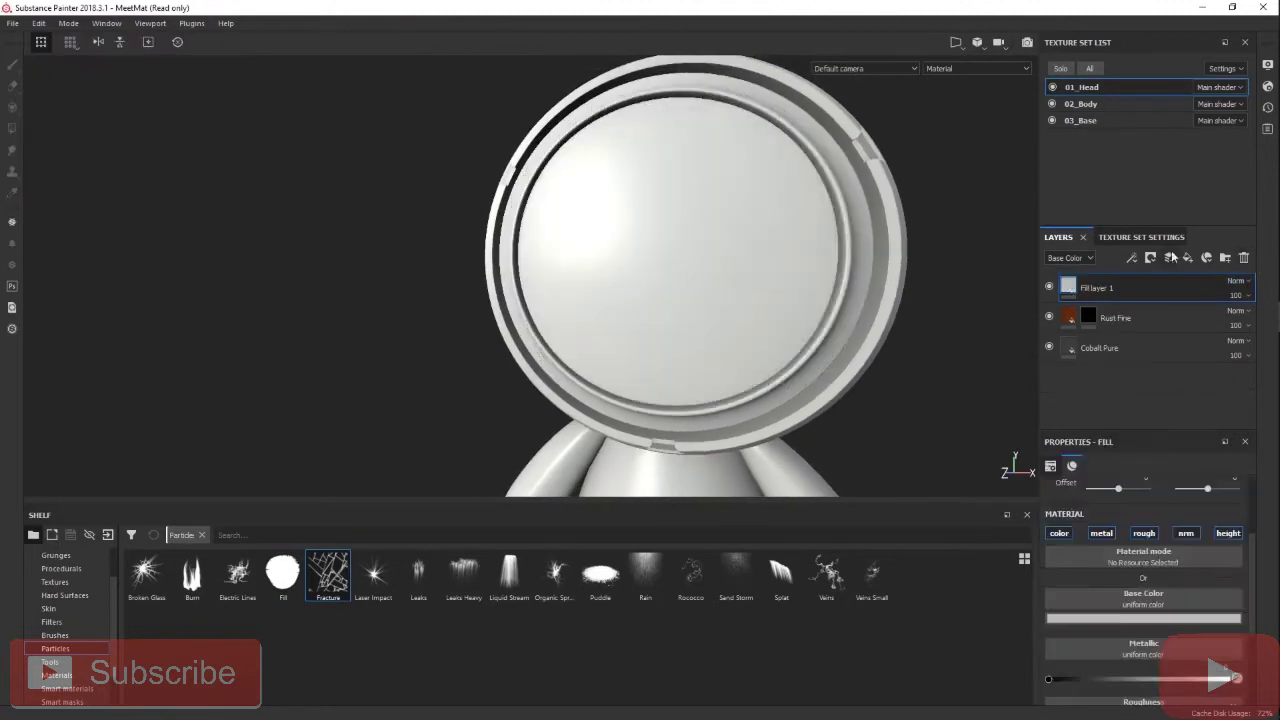
pyautogui.hotkey('ctrl', 'z')
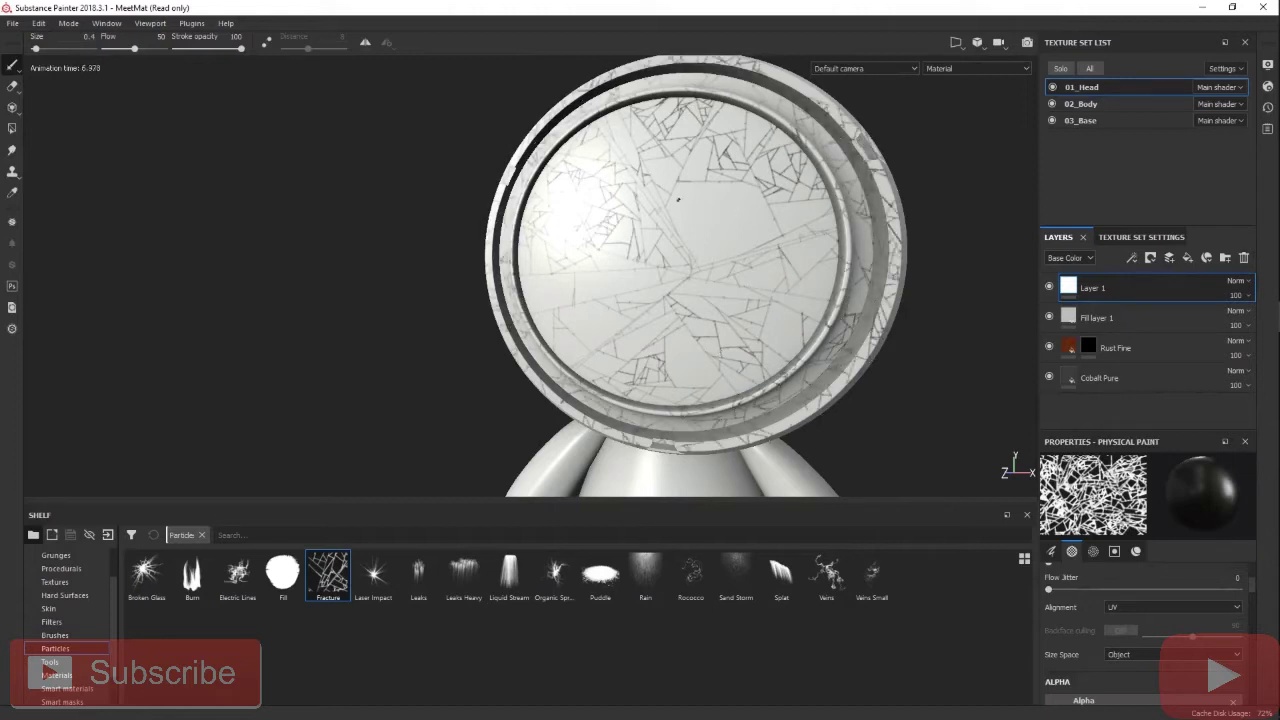
# - Try Laser Impact particles near the visor's centre, first at brush size 1 and again at 3.3
pyautogui.click(373, 573)
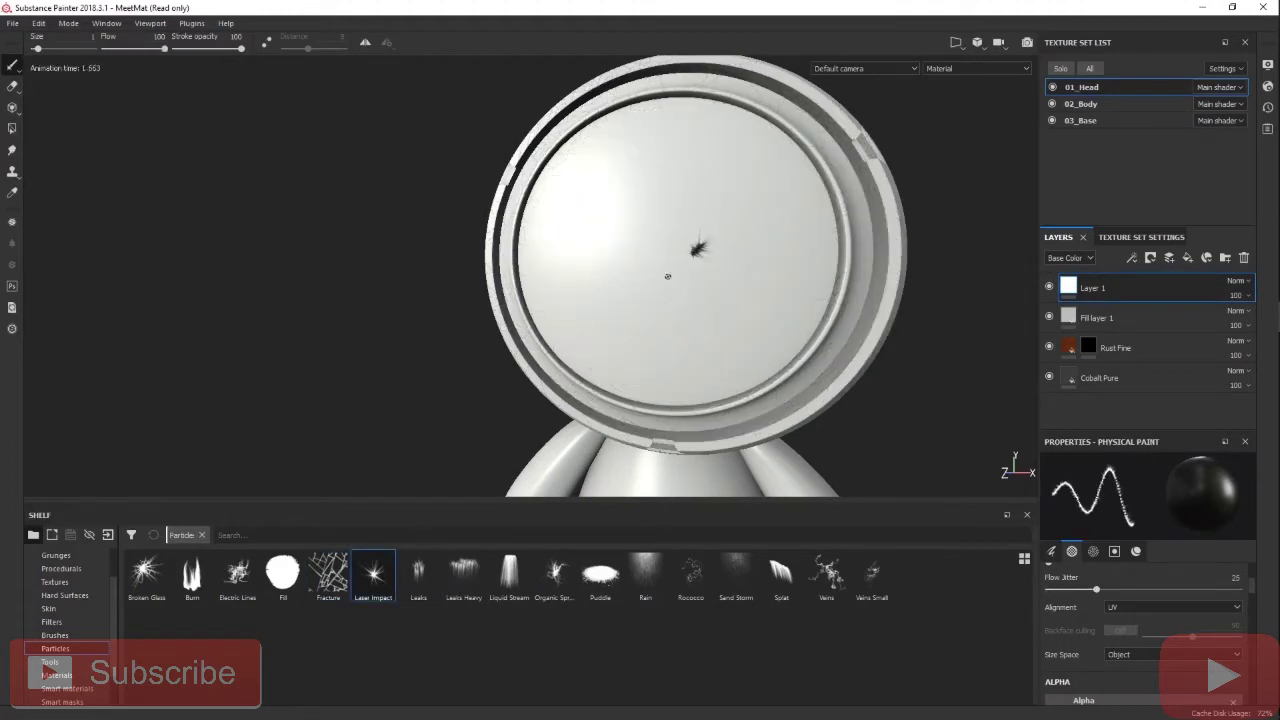
pyautogui.keyDown('ctrl'); pyautogui.moveTo(668, 277); pyautogui.dragTo(686, 271, button='right'); pyautogui.keyUp('ctrl')
pyautogui.hotkey('ctrl', 'z')
pyautogui.hotkey('ctrl', 'z')
# - Paint a short Laser Impact particle stroke on the lower part of the visor at brush size 1
pyautogui.click(419, 575)
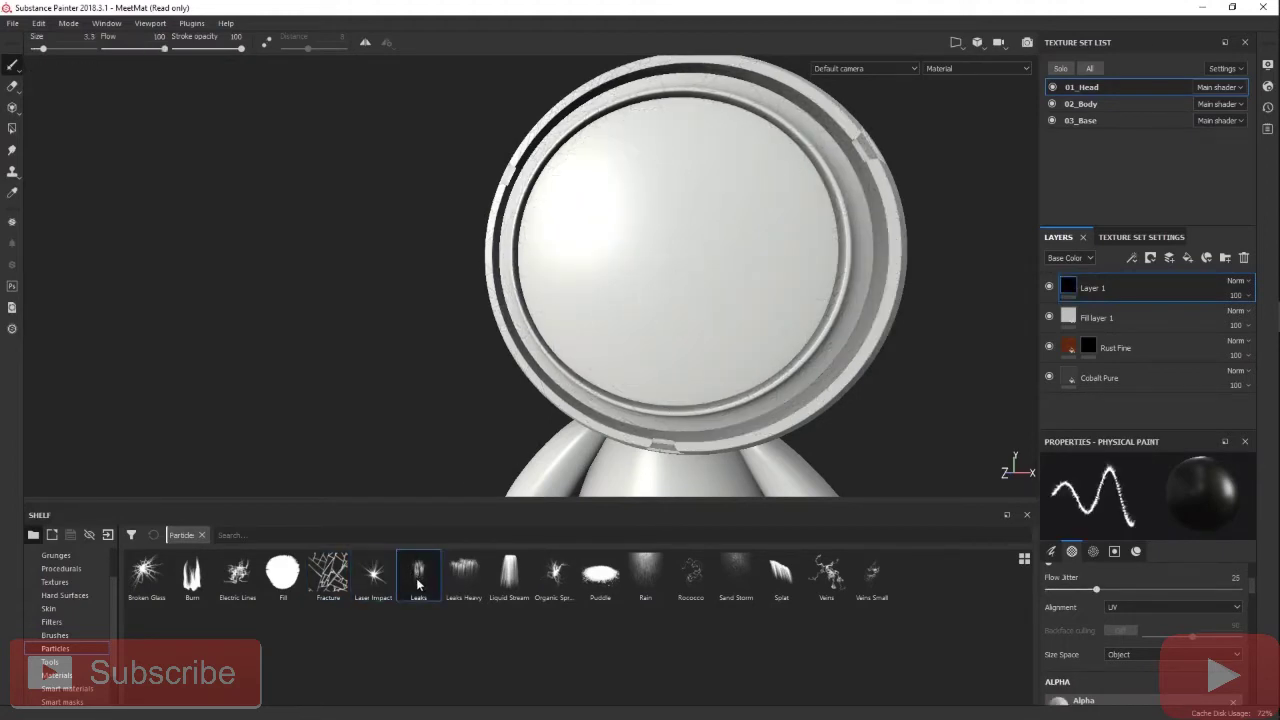
pyautogui.keyDown('alt'); pyautogui.moveTo(779, 198); pyautogui.dragTo(774, 237, button='middle'); pyautogui.keyUp('alt')
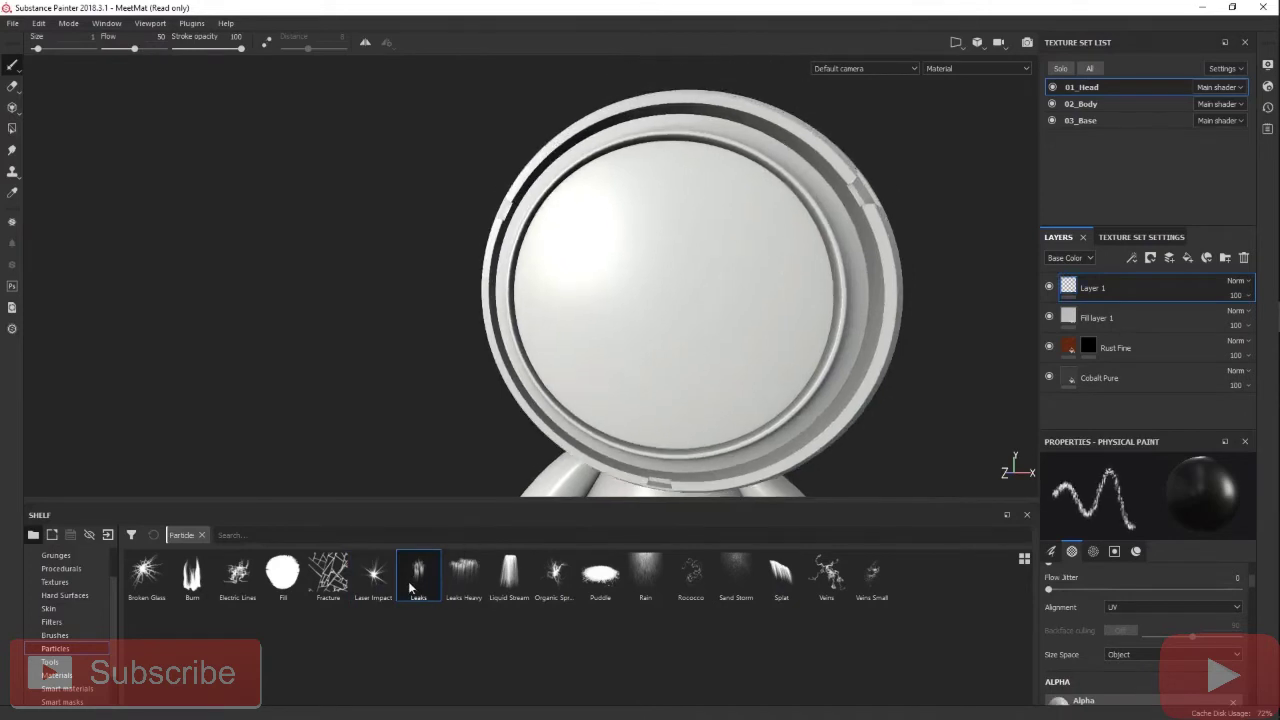
pyautogui.click(373, 573)
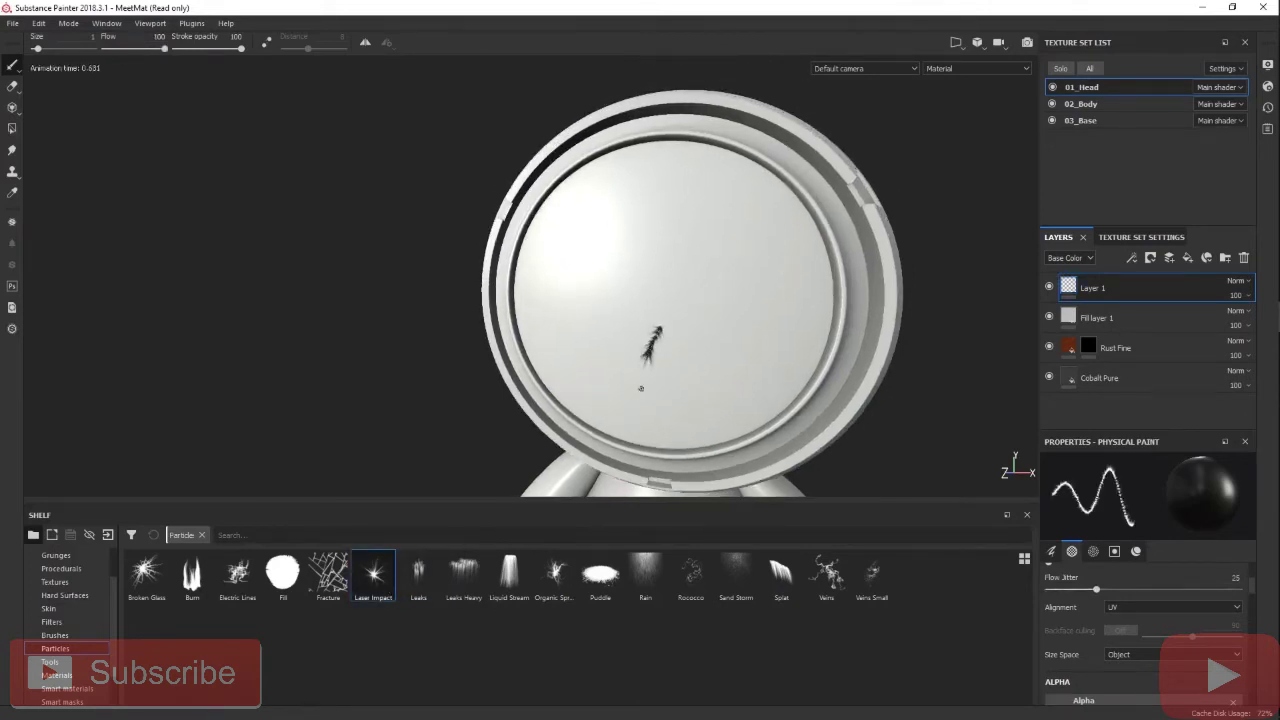
# - Undo the last Laser Impact stroke, and try and undo another one near the visor's centre at brush size 2.62
pyautogui.hotkey('ctrl', 'z')
pyautogui.keyDown('ctrl'); pyautogui.moveTo(686, 326); pyautogui.dragTo(703, 322, button='right'); pyautogui.keyUp('ctrl')
pyautogui.moveTo(702, 256); pyautogui.dragTo(694, 307)
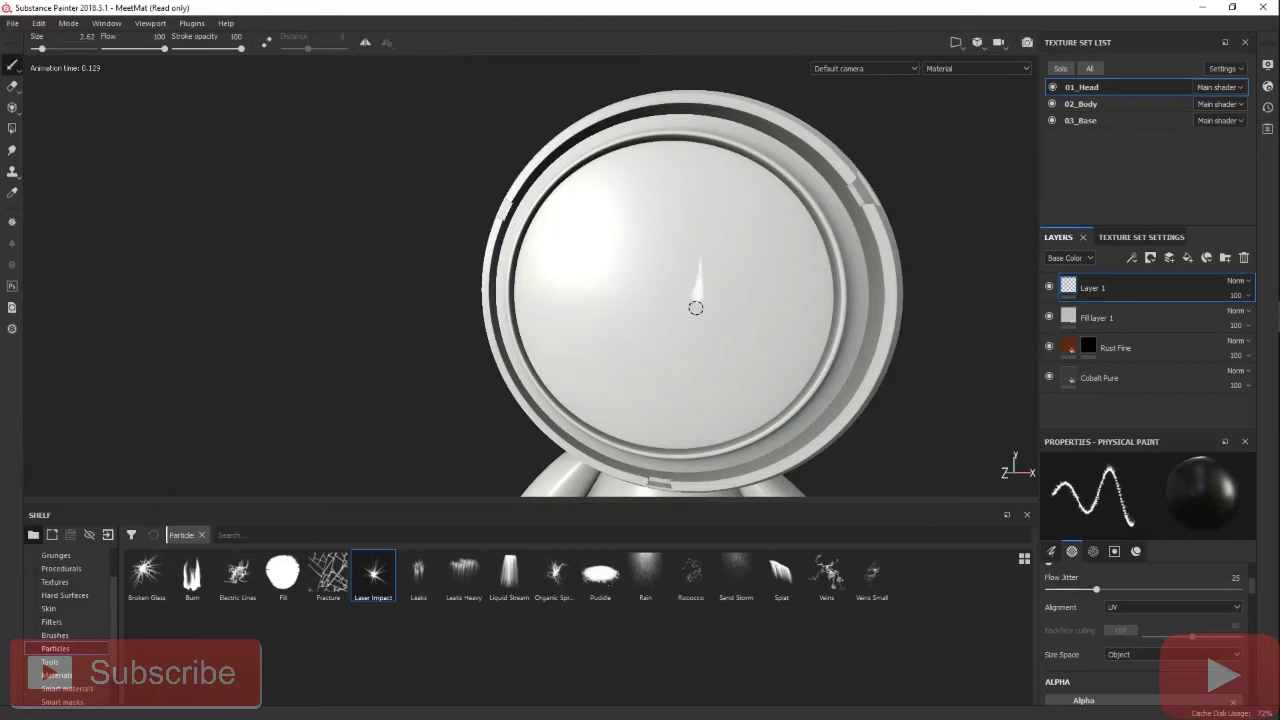
pyautogui.hotkey('ctrl', 'z')
# - Paint Leaks particles all around the visor's edge, first at brush size 1 and the rest at 1.72
pyautogui.click(415, 577)
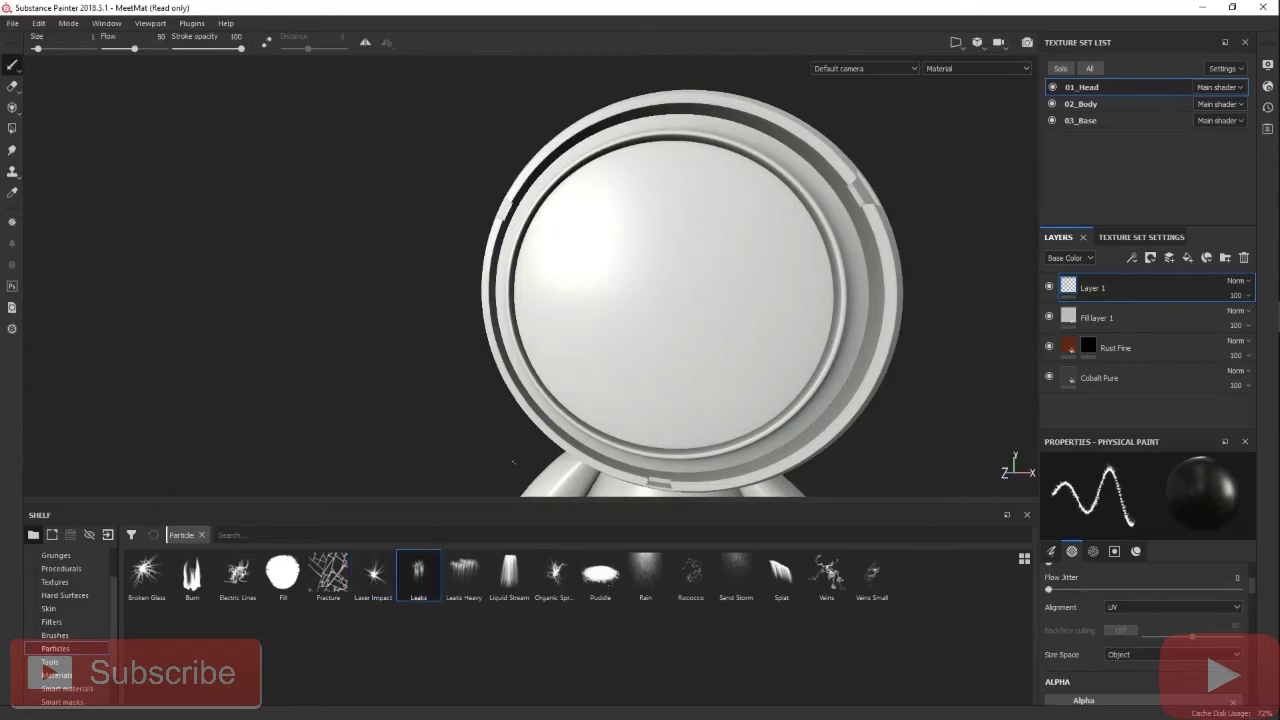
pyautogui.click(777, 190)
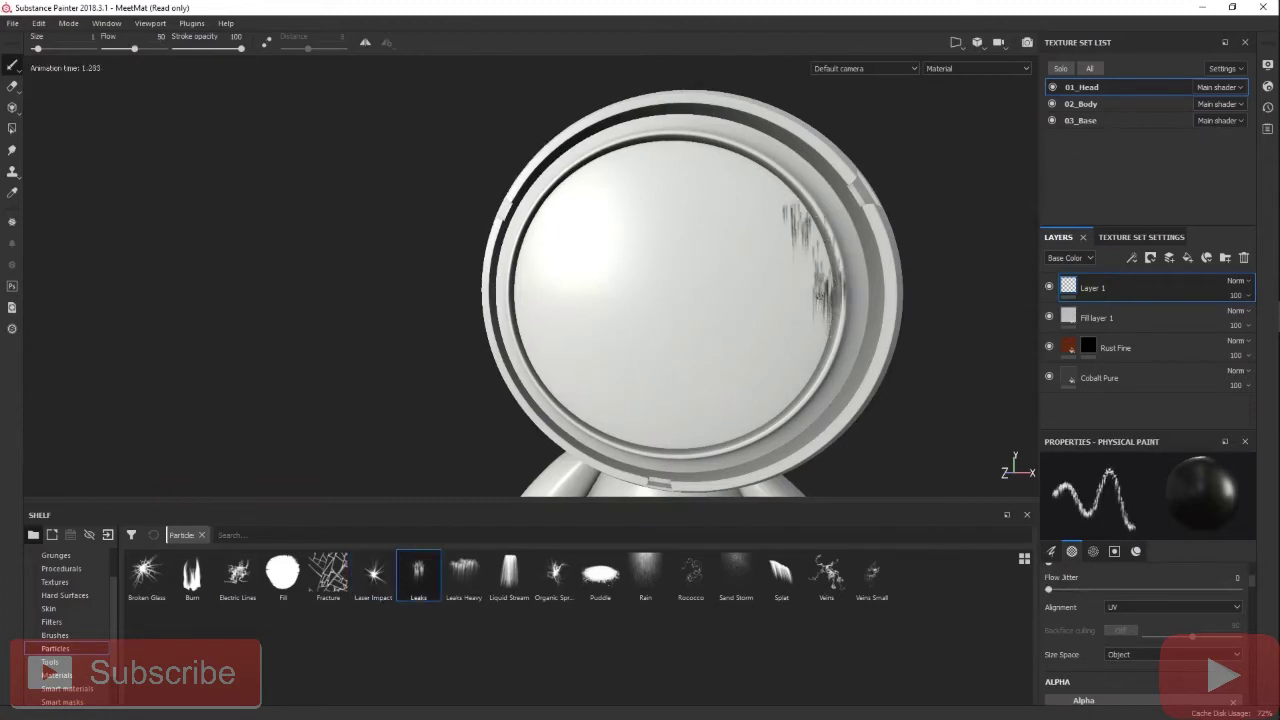
pyautogui.keyDown('ctrl'); pyautogui.moveTo(826, 306); pyautogui.dragTo(830, 306, button='right'); pyautogui.keyUp('ctrl')
pyautogui.moveTo(832, 304)
pyautogui.mouseDown()
pyautogui.moveTo(842, 264)
pyautogui.moveTo(812, 198)
pyautogui.moveTo(665, 138)
pyautogui.moveTo(575, 150)
pyautogui.moveTo(525, 215)
pyautogui.moveTo(518, 330)
pyautogui.mouseUp()
pyautogui.moveTo(557, 408)
pyautogui.mouseDown()
pyautogui.moveTo(650, 453)
pyautogui.moveTo(775, 440)
pyautogui.moveTo(842, 388)
pyautogui.mouseUp()
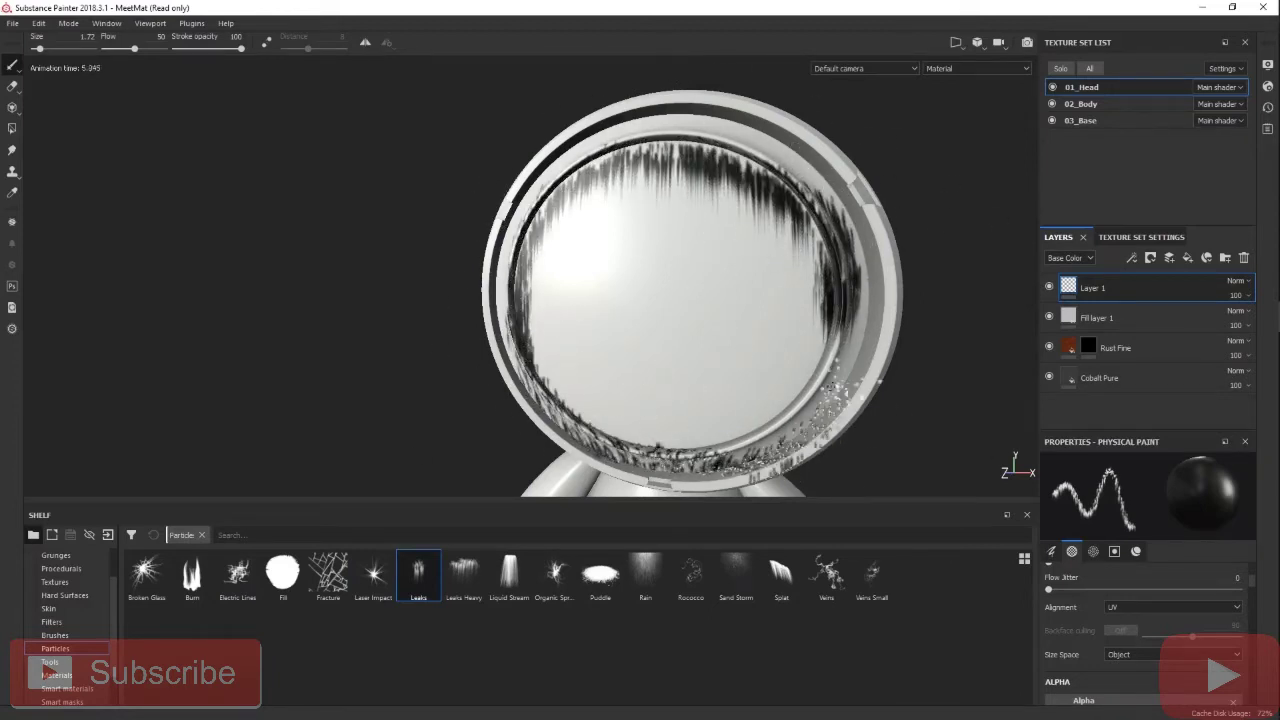
# - Spread Leaks particles over the ring around the visor and the head's lower outer rims at brush size 1.72
pyautogui.keyDown('alt'); pyautogui.moveTo(813, 369); pyautogui.dragTo(819, 271, button='middle'); pyautogui.keyUp('alt')
pyautogui.moveTo(819, 271)
pyautogui.keyDown('alt'); pyautogui.mouseDown()
pyautogui.moveTo(817, 211)
pyautogui.moveTo(801, 325)
pyautogui.mouseUp(); pyautogui.keyUp('alt')
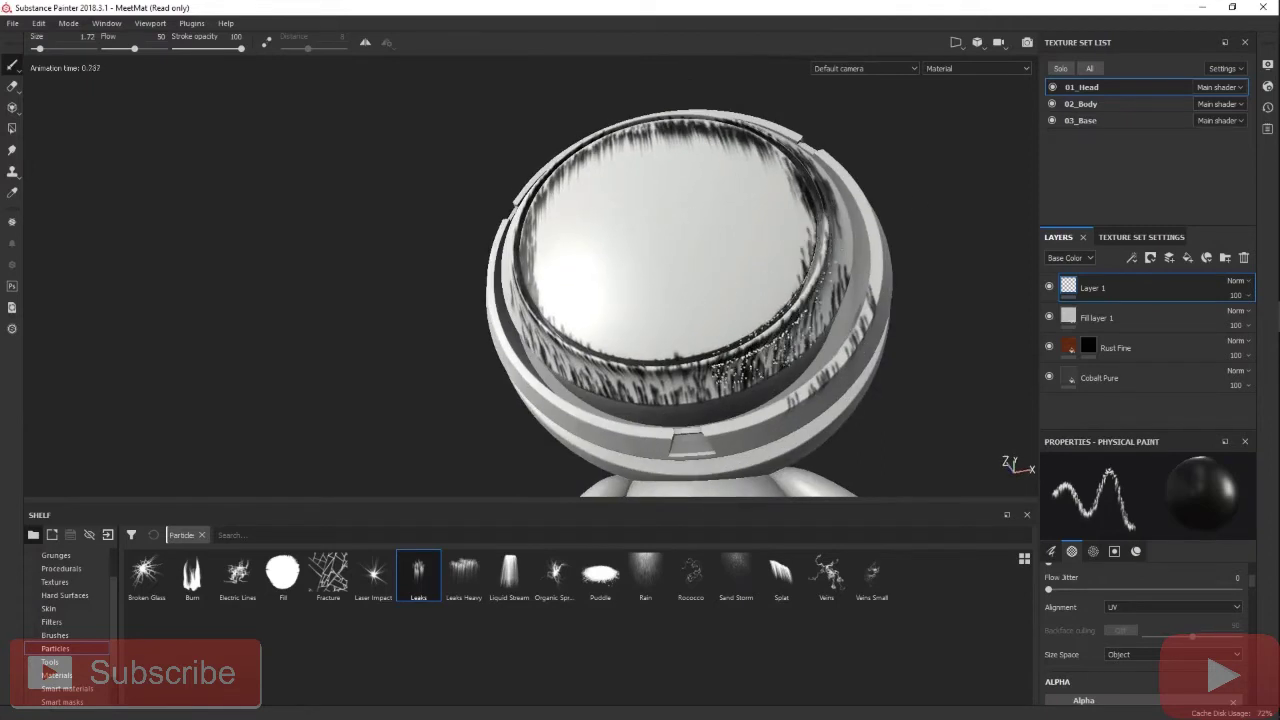
pyautogui.keyDown('alt'); pyautogui.moveTo(796, 262); pyautogui.dragTo(786, 298); pyautogui.keyUp('alt')
pyautogui.moveTo(888, 212)
pyautogui.mouseDown()
pyautogui.moveTo(852, 270)
pyautogui.moveTo(622, 318)
pyautogui.moveTo(700, 348)
pyautogui.mouseUp()
pyautogui.moveTo(511, 218)
pyautogui.mouseDown()
pyautogui.moveTo(545, 290)
pyautogui.moveTo(600, 335)
pyautogui.moveTo(642, 330)
pyautogui.moveTo(697, 358)
pyautogui.moveTo(569, 360)
pyautogui.moveTo(575, 430)
pyautogui.mouseUp()
pyautogui.moveTo(785, 260)
pyautogui.mouseDown()
pyautogui.moveTo(788, 342)
pyautogui.moveTo(785, 272)
pyautogui.moveTo(854, 180)
pyautogui.mouseUp()
pyautogui.keyDown('alt'); pyautogui.moveTo(854, 180); pyautogui.dragTo(848, 290, button='right'); pyautogui.keyUp('alt')
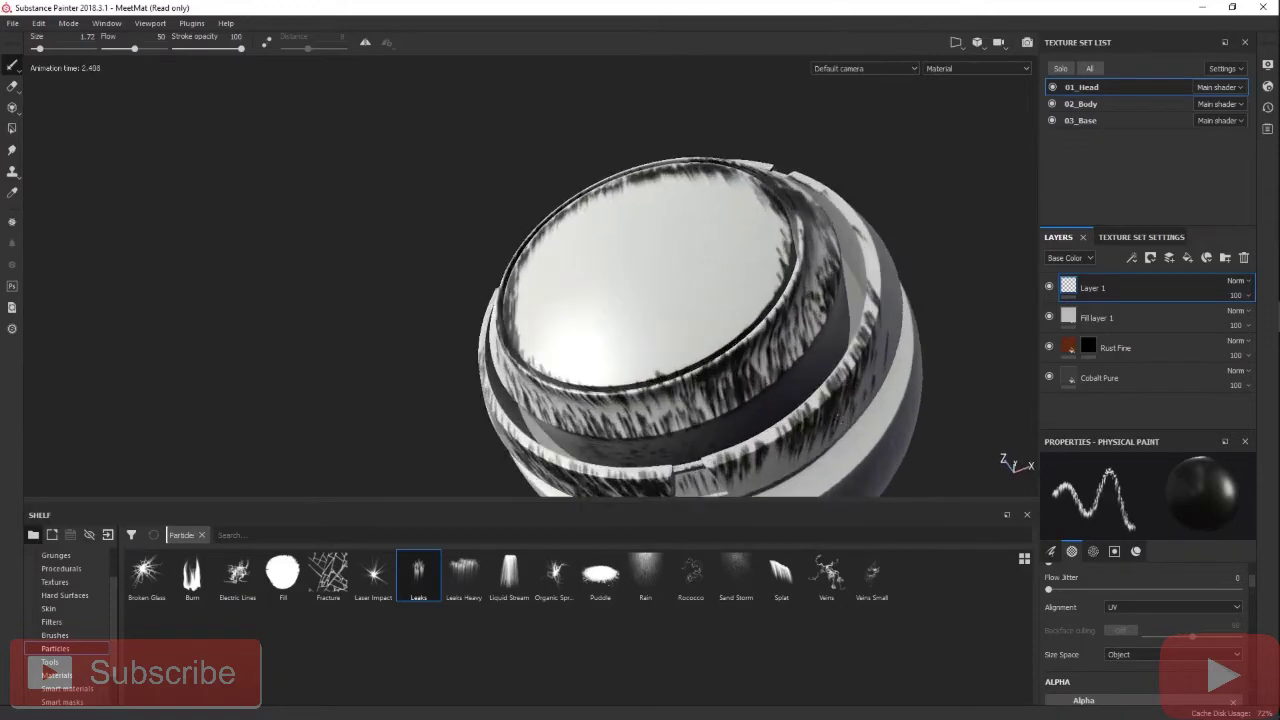
# - Extend the Leaks particles over the lower front and the opposite side of the head's rings, reducing the brush size to 1.11
pyautogui.keyDown('alt'); pyautogui.moveTo(848, 290); pyautogui.dragTo(853, 444); pyautogui.keyUp('alt')
pyautogui.keyDown('alt'); pyautogui.moveTo(600, 295); pyautogui.dragTo(669, 311, button='middle'); pyautogui.keyUp('alt')
pyautogui.keyDown('alt'); pyautogui.moveTo(669, 311); pyautogui.dragTo(663, 300); pyautogui.keyUp('alt')
pyautogui.moveTo(573, 212)
pyautogui.mouseDown()
pyautogui.moveTo(622, 314)
pyautogui.moveTo(706, 388)
pyautogui.mouseUp()
pyautogui.keyDown('alt'); pyautogui.moveTo(660, 240); pyautogui.dragTo(707, 317); pyautogui.keyUp('alt')
pyautogui.keyDown('alt'); pyautogui.moveTo(707, 317); pyautogui.dragTo(595, 248, button='right'); pyautogui.keyUp('alt')
pyautogui.moveTo(574, 170); pyautogui.dragTo(552, 292)
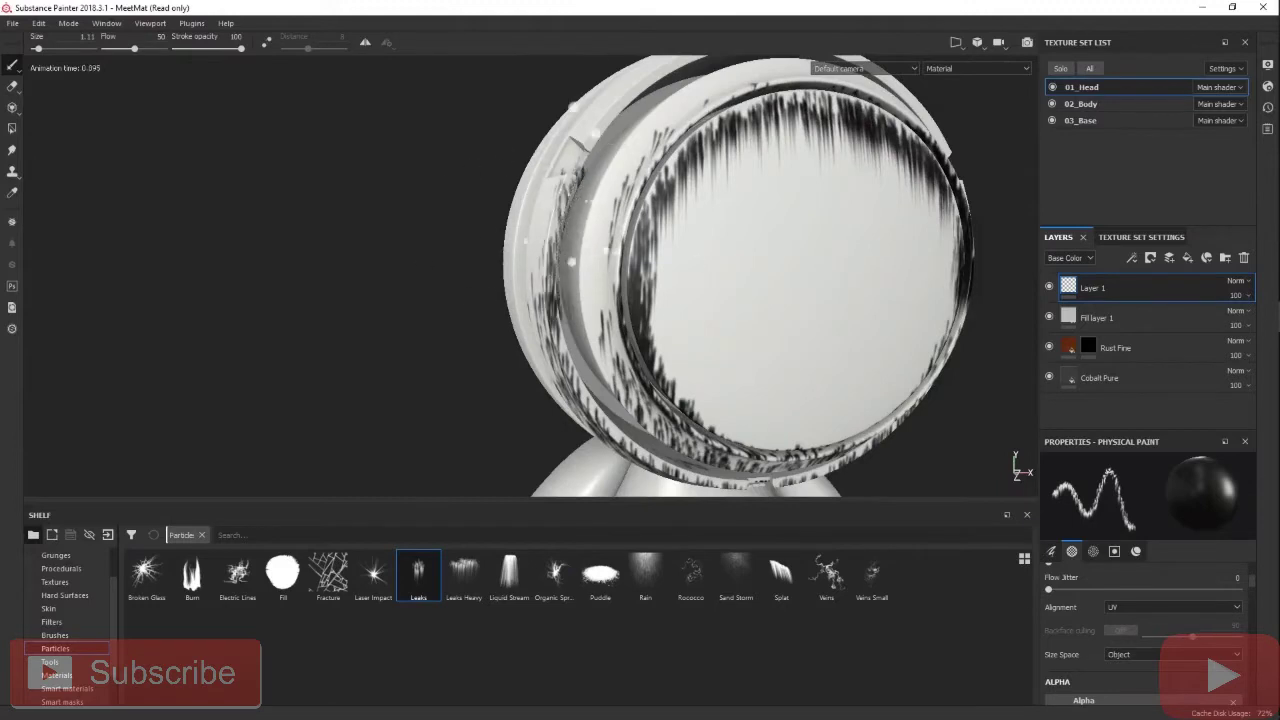
pyautogui.keyDown('alt'); pyautogui.moveTo(640, 240); pyautogui.dragTo(638, 297, button='middle'); pyautogui.keyUp('alt')
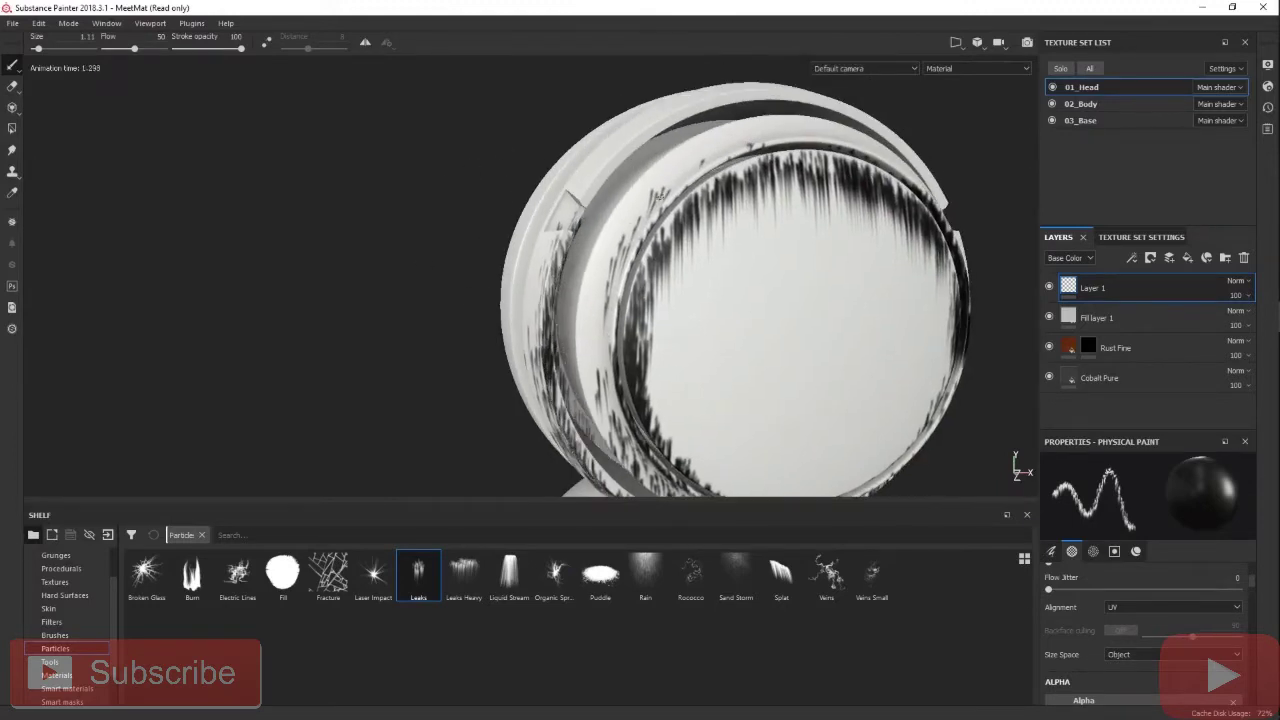
pyautogui.moveTo(706, 128); pyautogui.dragTo(622, 275)
# - Adjust the brush size to 0.79 and back up to 1.97, adding denser Leaks particles along the visor's upper-left edge
pyautogui.keyDown('ctrl'); pyautogui.moveTo(651, 270); pyautogui.dragTo(645, 265, button='right'); pyautogui.keyUp('ctrl')
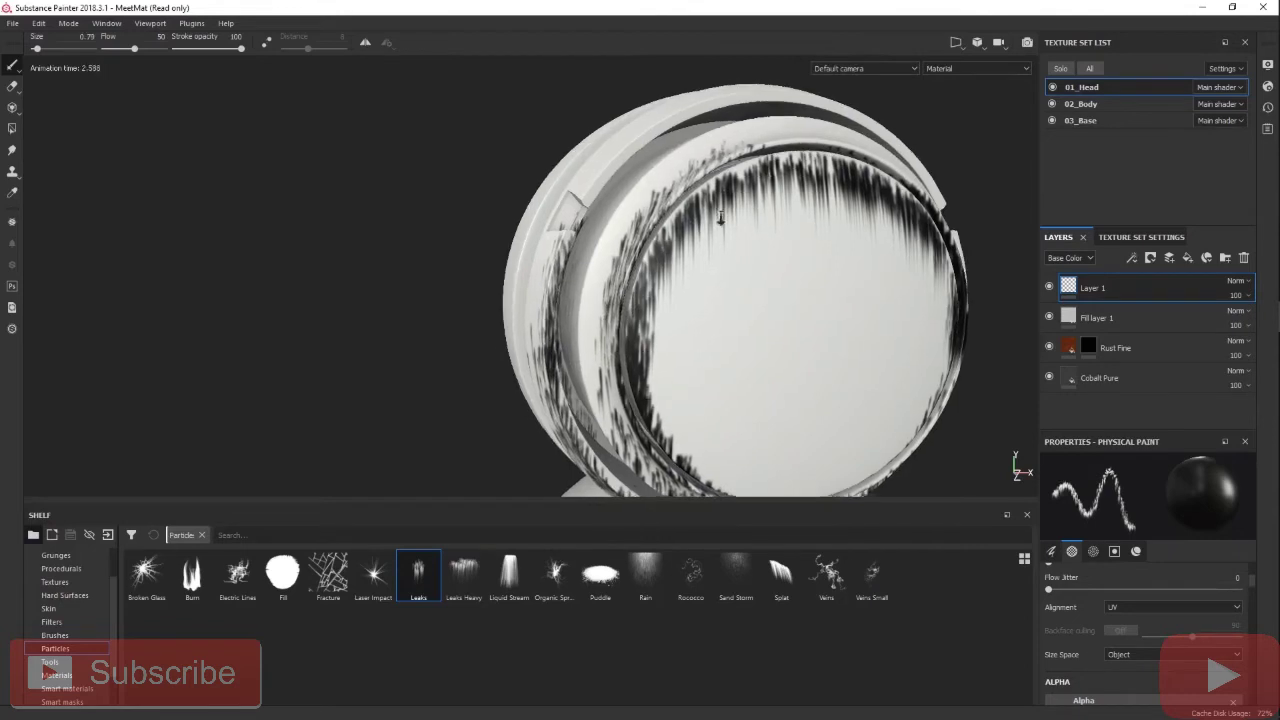
pyautogui.scroll(-1, 764, 176)
pyautogui.press(']')
pyautogui.press(']')
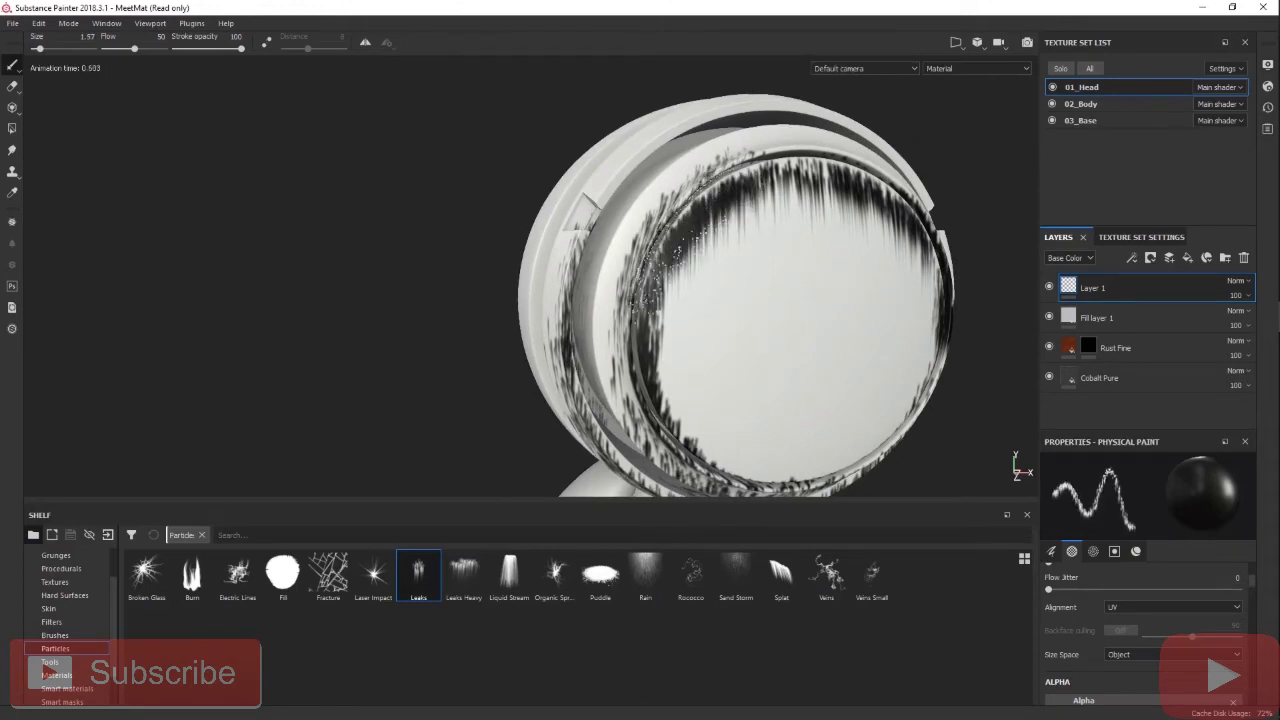
# - Replace the painted Layer 1 with an empty paint layer and paint Leaks Heavy particles on the visor's left part at size 1
pyautogui.click(468, 574)
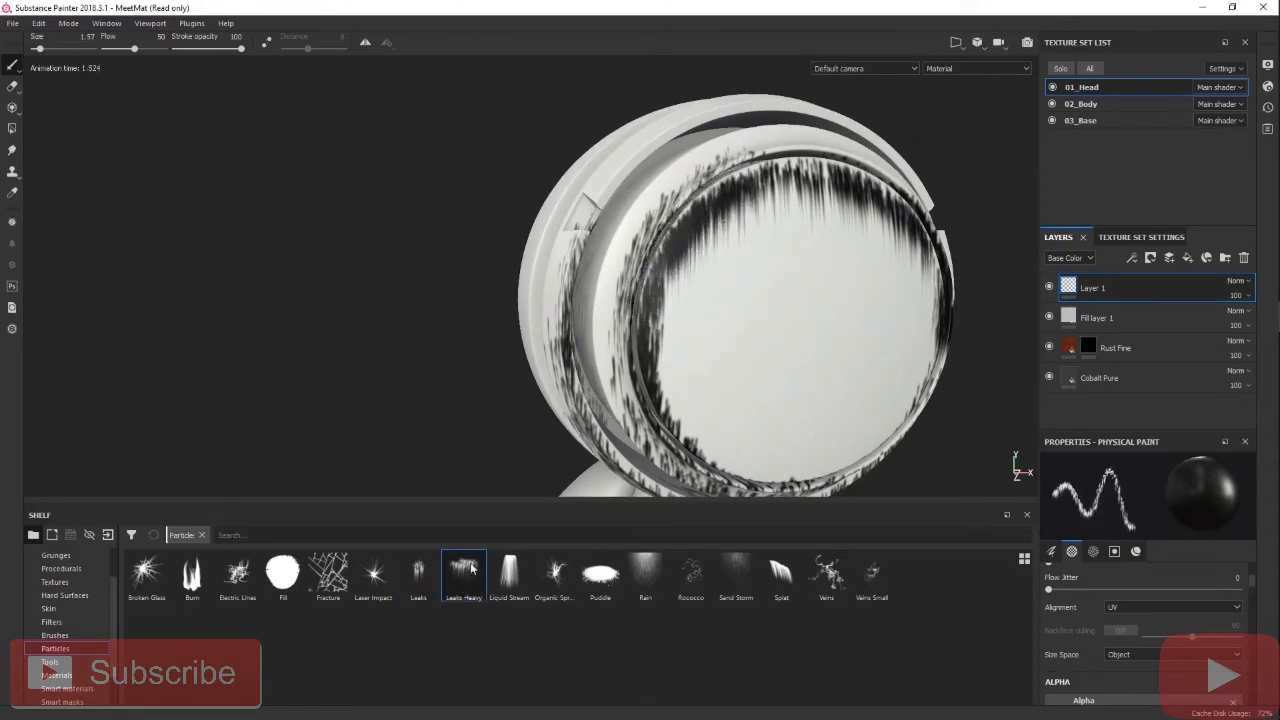
pyautogui.click(1246, 261)
pyautogui.click(1169, 258)
pyautogui.moveTo(734, 232); pyautogui.dragTo(711, 327)
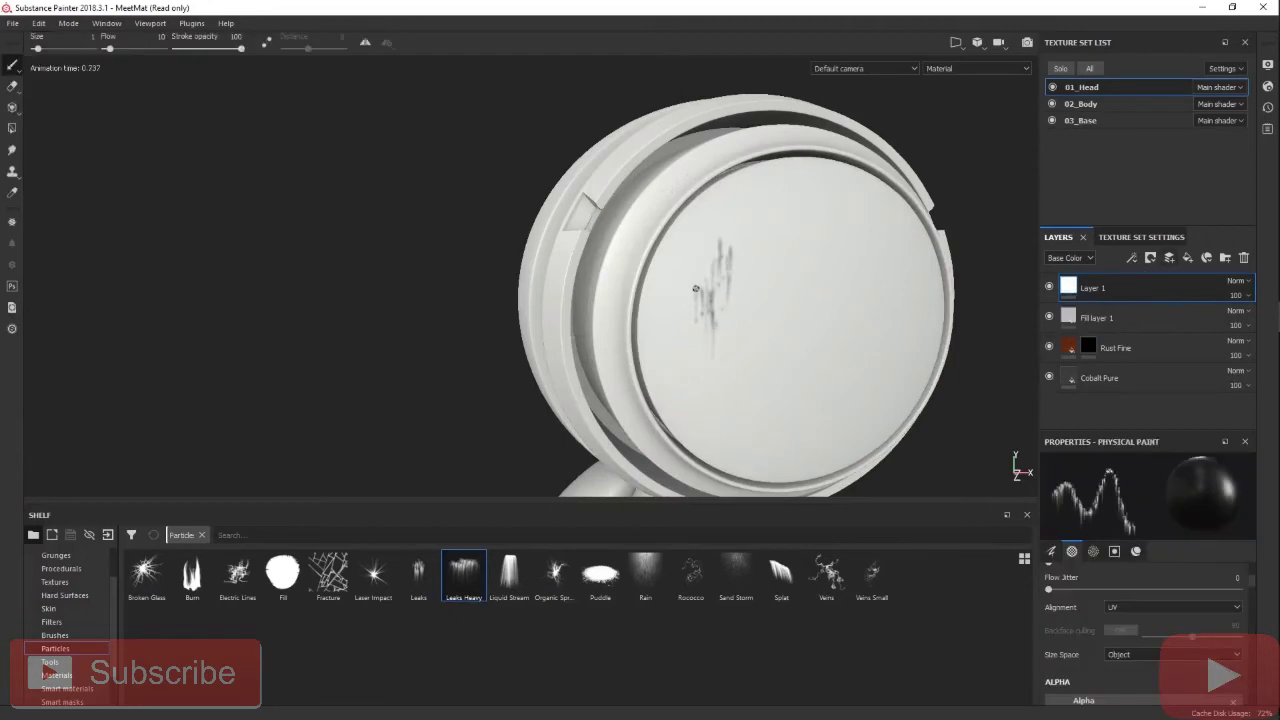
pyautogui.moveTo(696, 215); pyautogui.dragTo(662, 268)
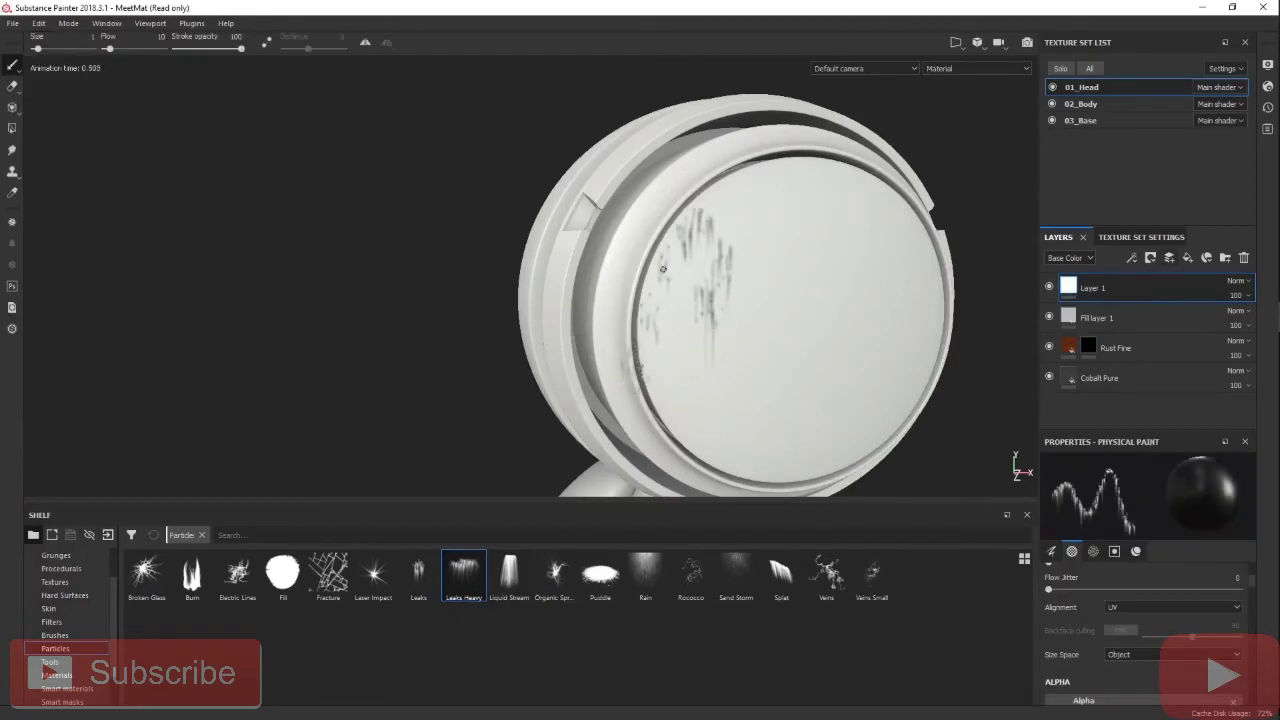
# - Paint Liquid Stream particles running down the left half of the visor at brush size 2
pyautogui.keyDown('alt'); pyautogui.moveTo(683, 380); pyautogui.dragTo(652, 426); pyautogui.keyUp('alt')
pyautogui.click(511, 573)
pyautogui.moveTo(786, 254)
pyautogui.mouseDown()
pyautogui.moveTo(734, 278)
pyautogui.moveTo(693, 340)
pyautogui.mouseUp()
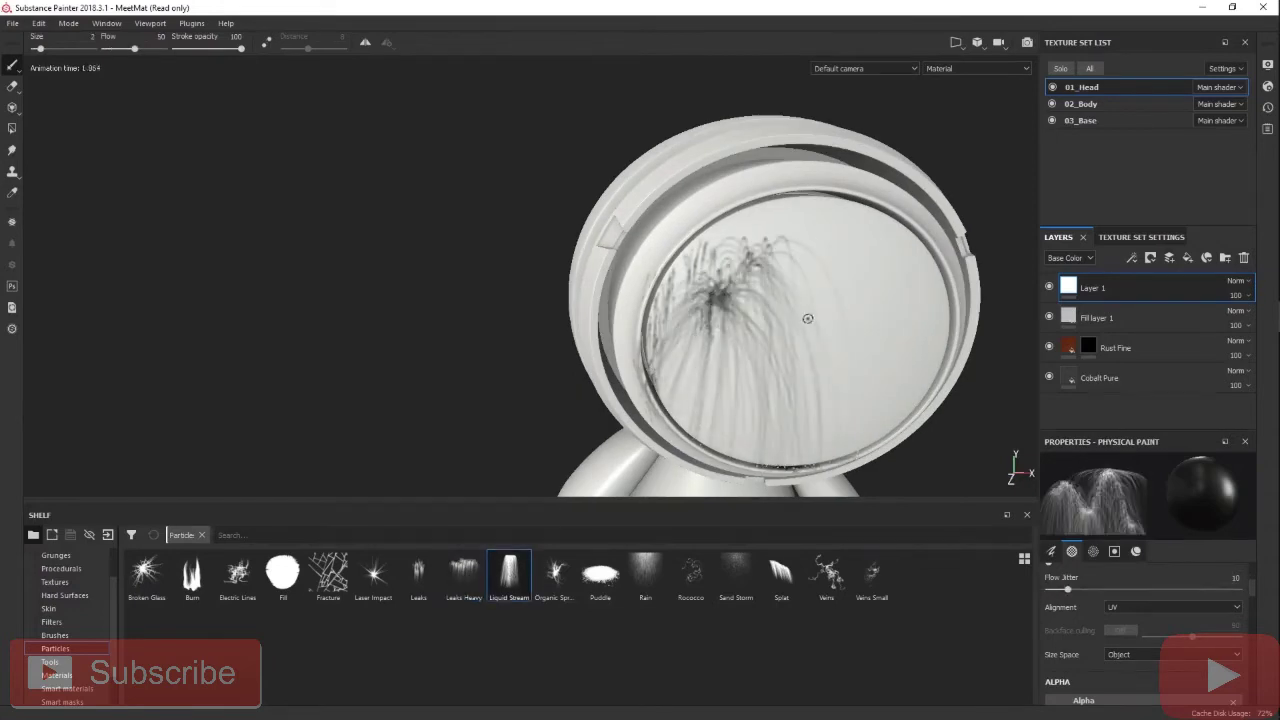
# - Paint Organic Spread particles at brush size 1 on the ring beside the visor and on both halves of the visor
pyautogui.keyDown('alt'); pyautogui.moveTo(798, 303); pyautogui.dragTo(718, 318); pyautogui.keyUp('alt')
pyautogui.click(555, 575)
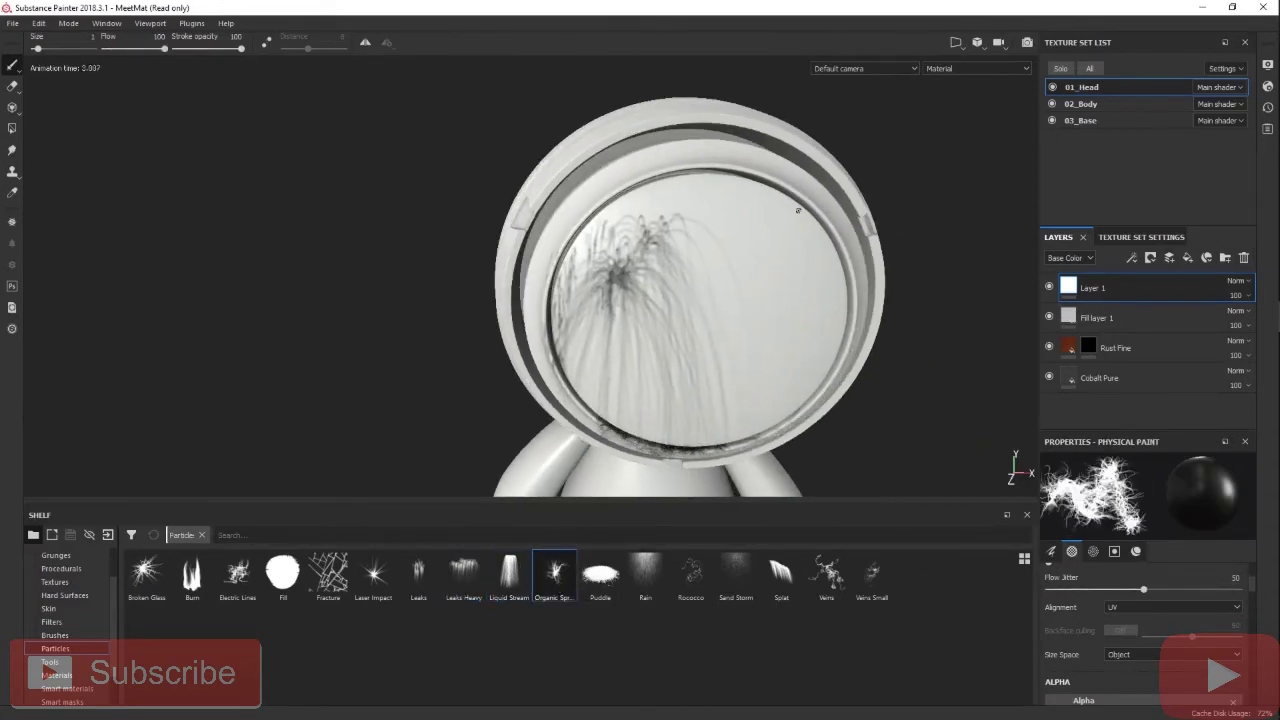
pyautogui.moveTo(830, 343)
pyautogui.keyDown('alt'); pyautogui.mouseDown()
pyautogui.moveTo(797, 297)
pyautogui.moveTo(717, 326)
pyautogui.mouseUp(); pyautogui.keyUp('alt')
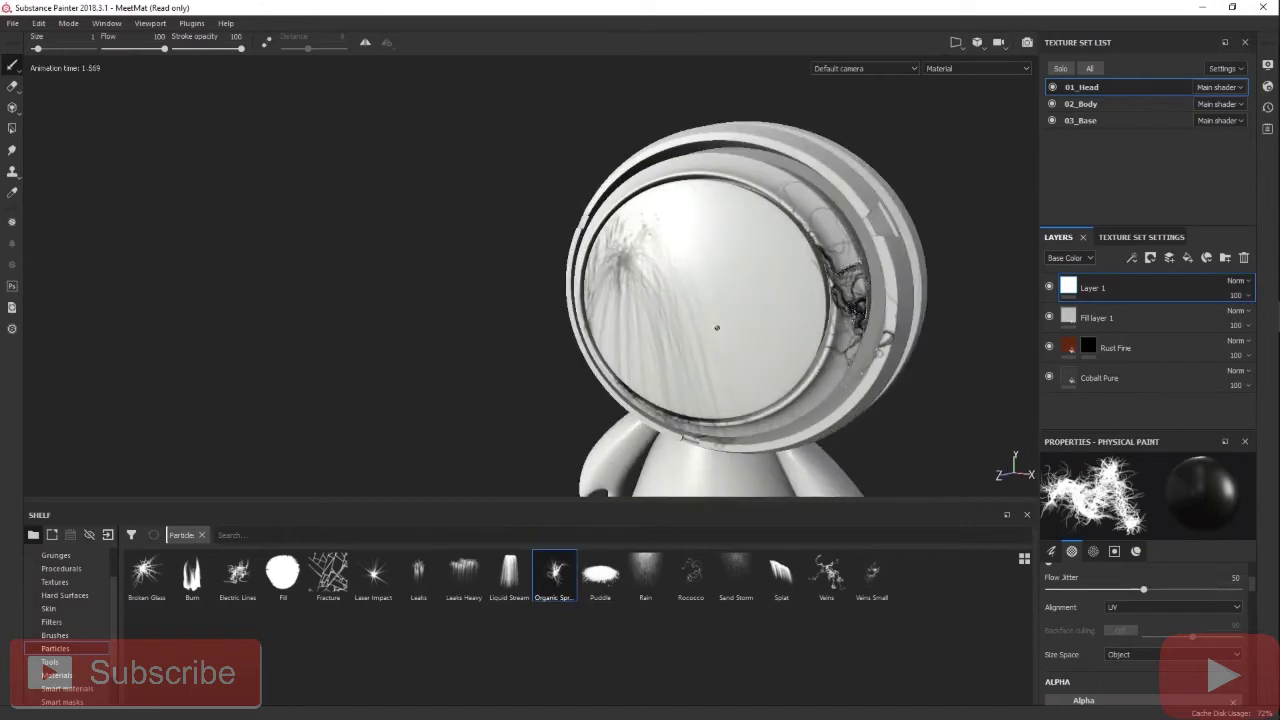
pyautogui.keyDown('alt'); pyautogui.moveTo(850, 312); pyautogui.dragTo(813, 303); pyautogui.keyUp('alt')
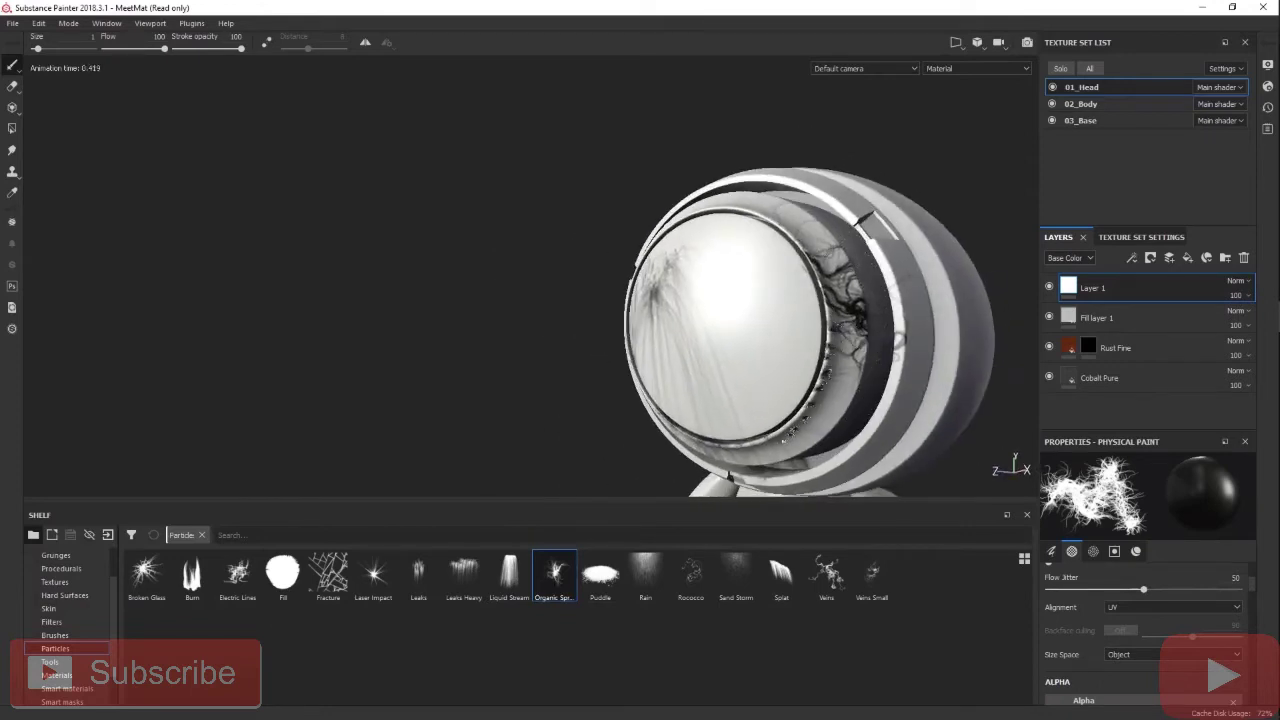
pyautogui.moveTo(725, 284)
pyautogui.mouseDown()
pyautogui.moveTo(731, 394)
pyautogui.moveTo(795, 370)
pyautogui.mouseUp()
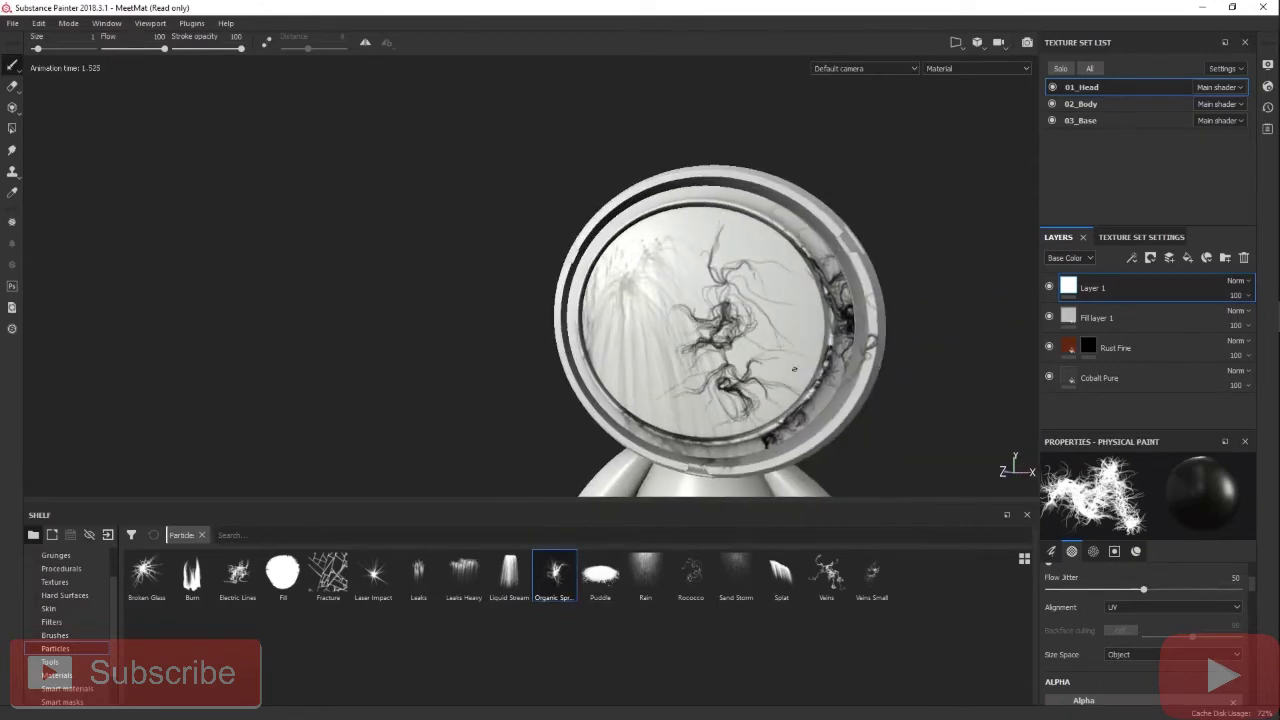
pyautogui.scroll(2, 680, 341)
pyautogui.keyDown('alt'); pyautogui.moveTo(600, 308); pyautogui.dragTo(629, 300); pyautogui.keyUp('alt')
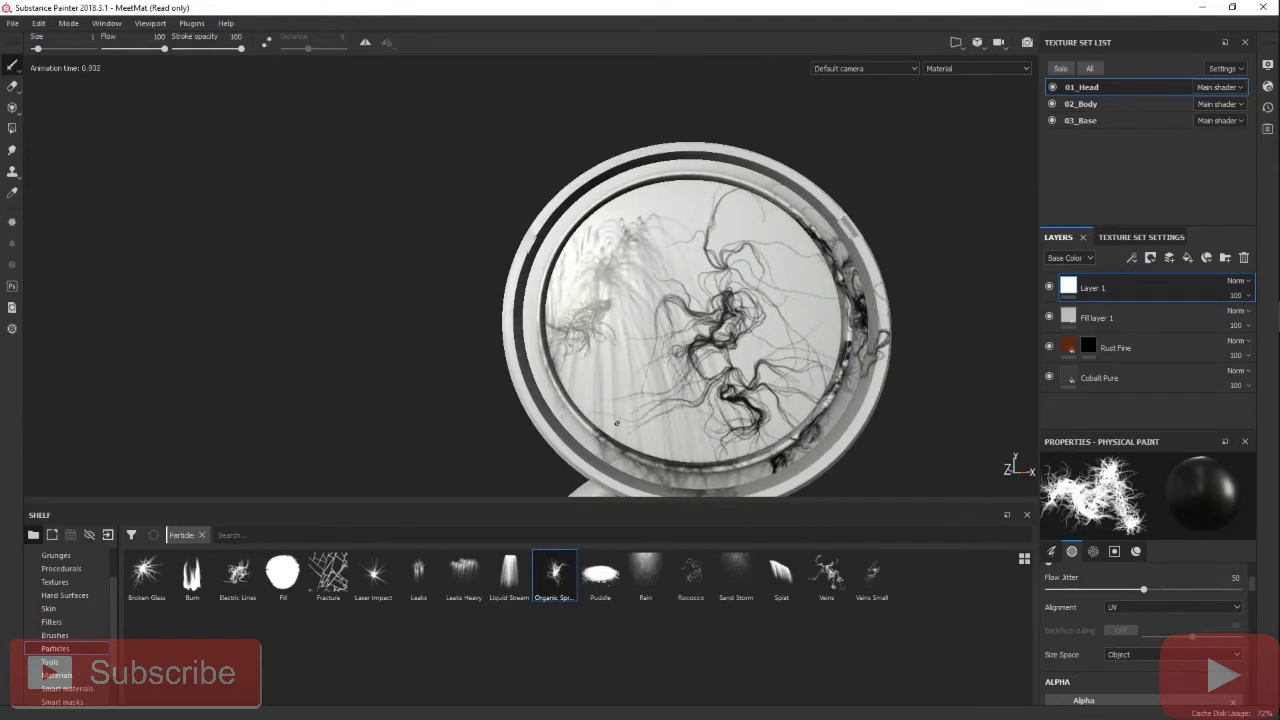
# - Cover the whole head with Rain particle streaks, varying the brush size between 1 and 4.22
pyautogui.click(600, 575)
pyautogui.click(645, 575)
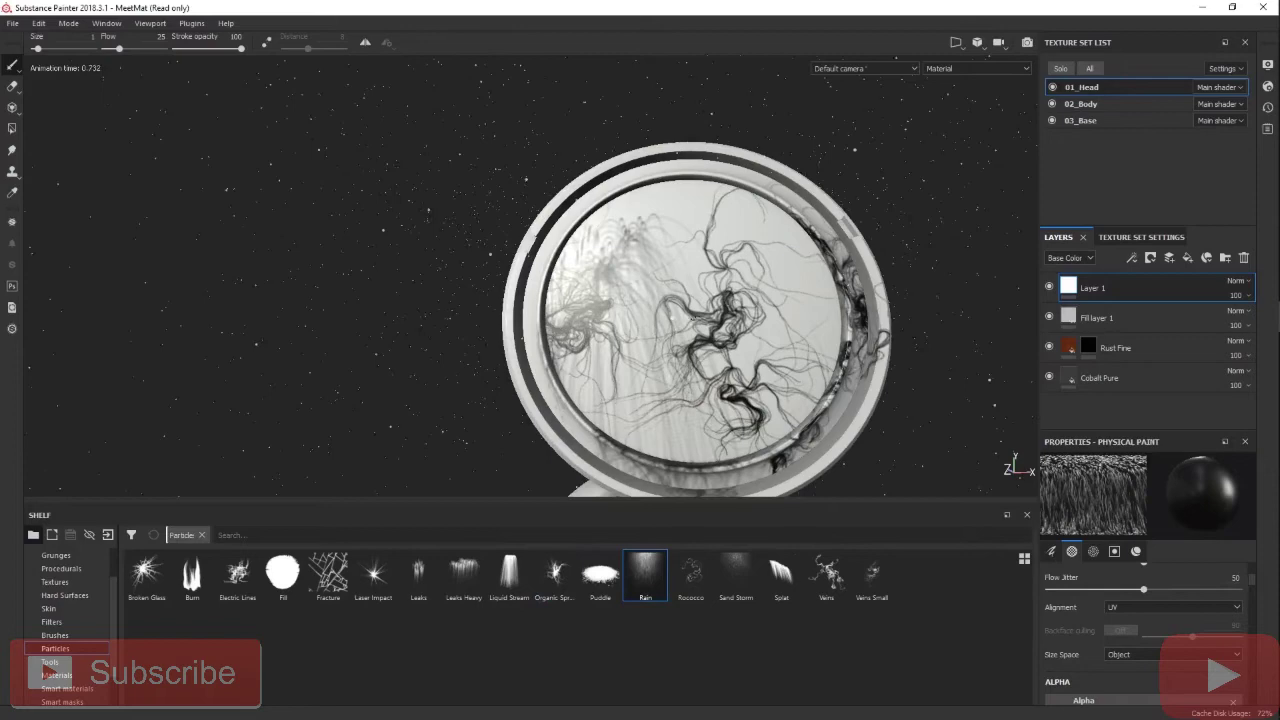
pyautogui.keyDown('alt'); pyautogui.moveTo(824, 289); pyautogui.dragTo(802, 258); pyautogui.keyUp('alt')
pyautogui.keyDown('ctrl'); pyautogui.moveTo(803, 258); pyautogui.dragTo(822, 213, button='right'); pyautogui.keyUp('ctrl')
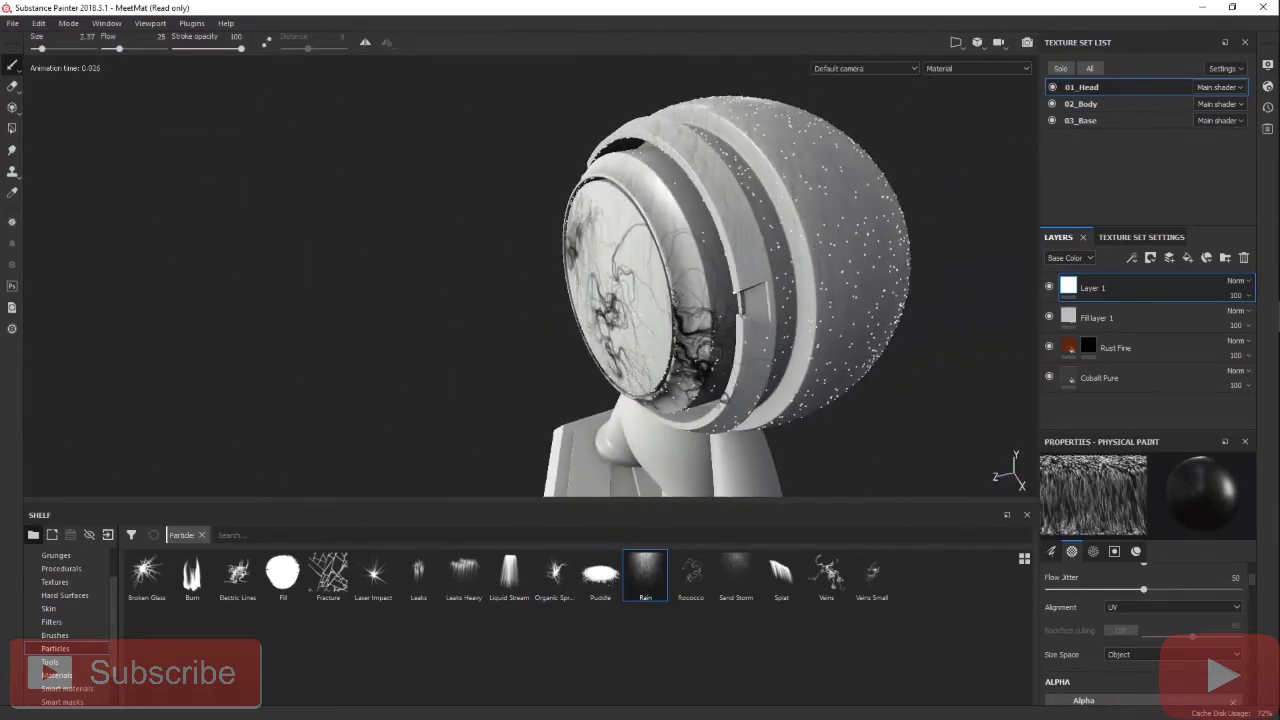
pyautogui.click(822, 213)
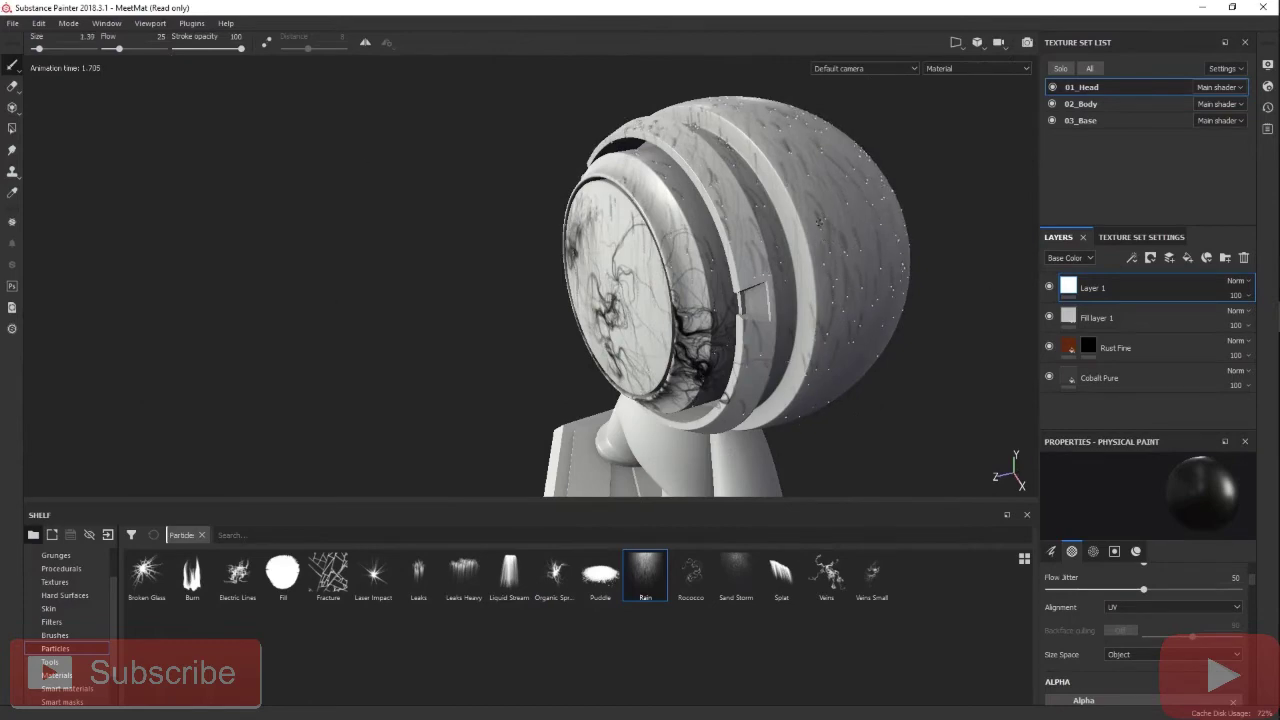
pyautogui.click(810, 217)
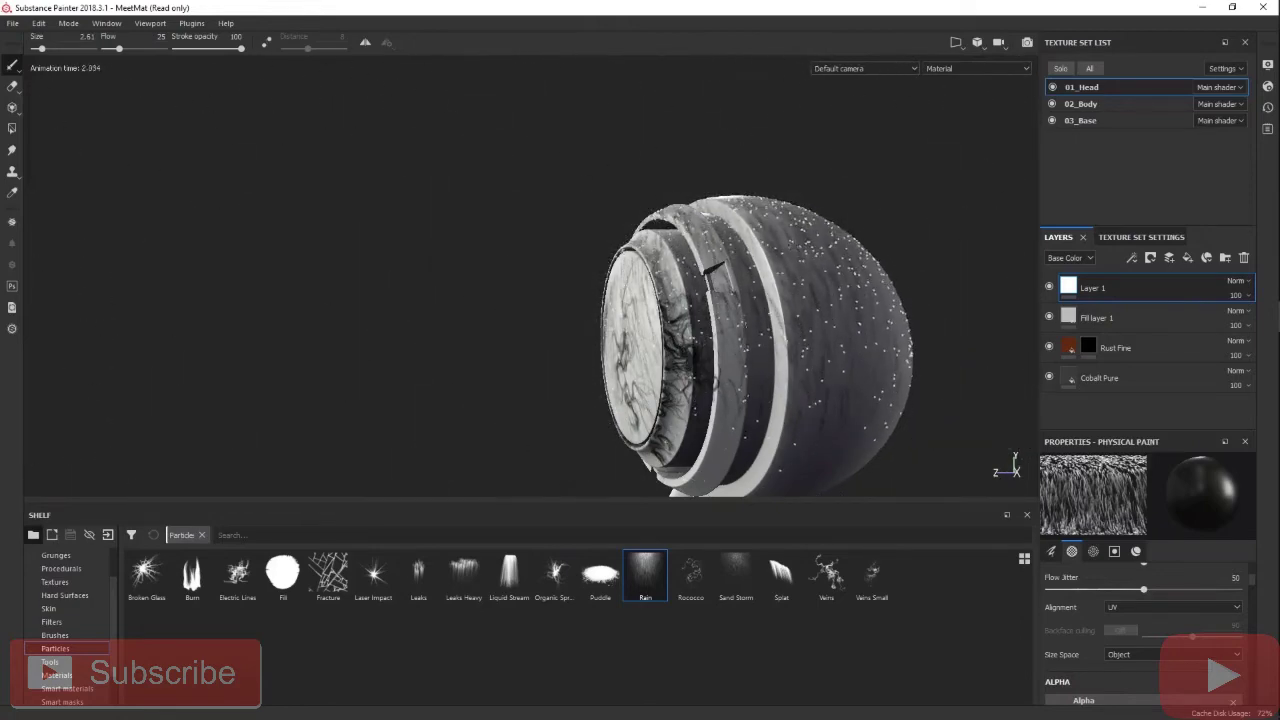
pyautogui.keyDown('ctrl'); pyautogui.moveTo(745, 226); pyautogui.dragTo(765, 226, button='right'); pyautogui.keyUp('ctrl')
pyautogui.click(750, 226)
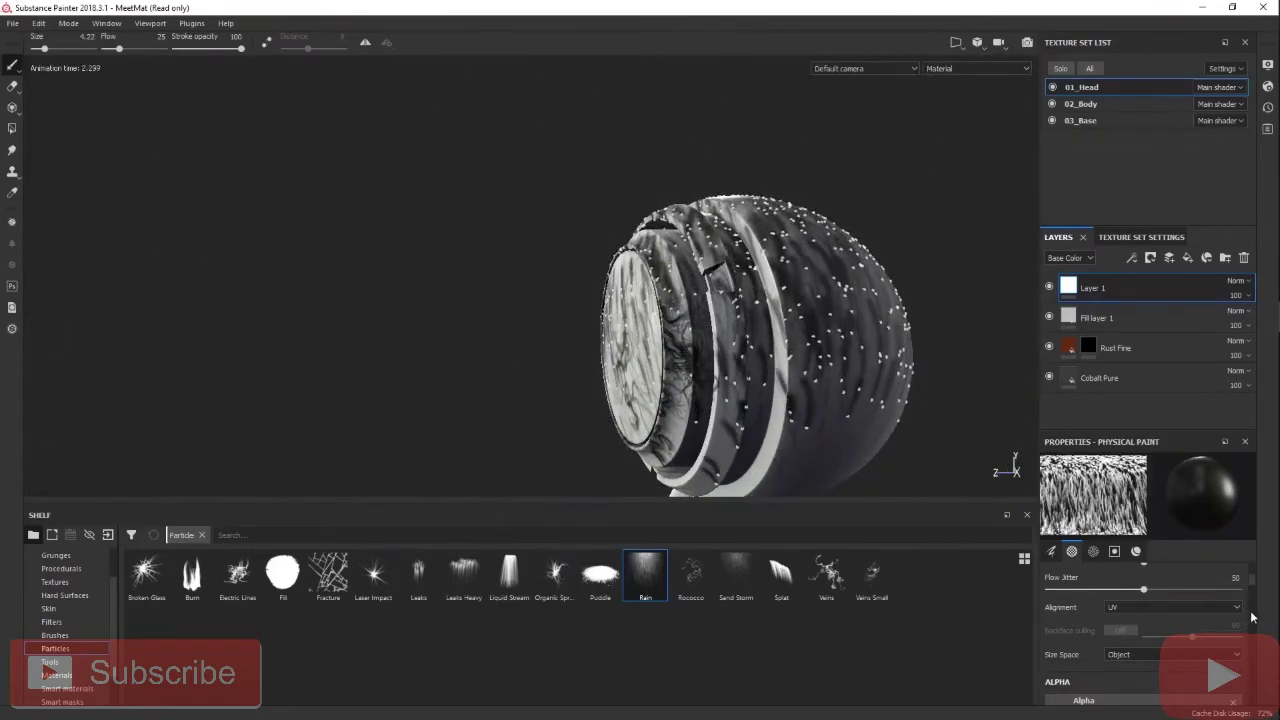
# - Examine the Rain brush's physics parameters, from the emitter and gravity direction to particle life and spawn settings
pyautogui.scroll(-4, 1250, 604)
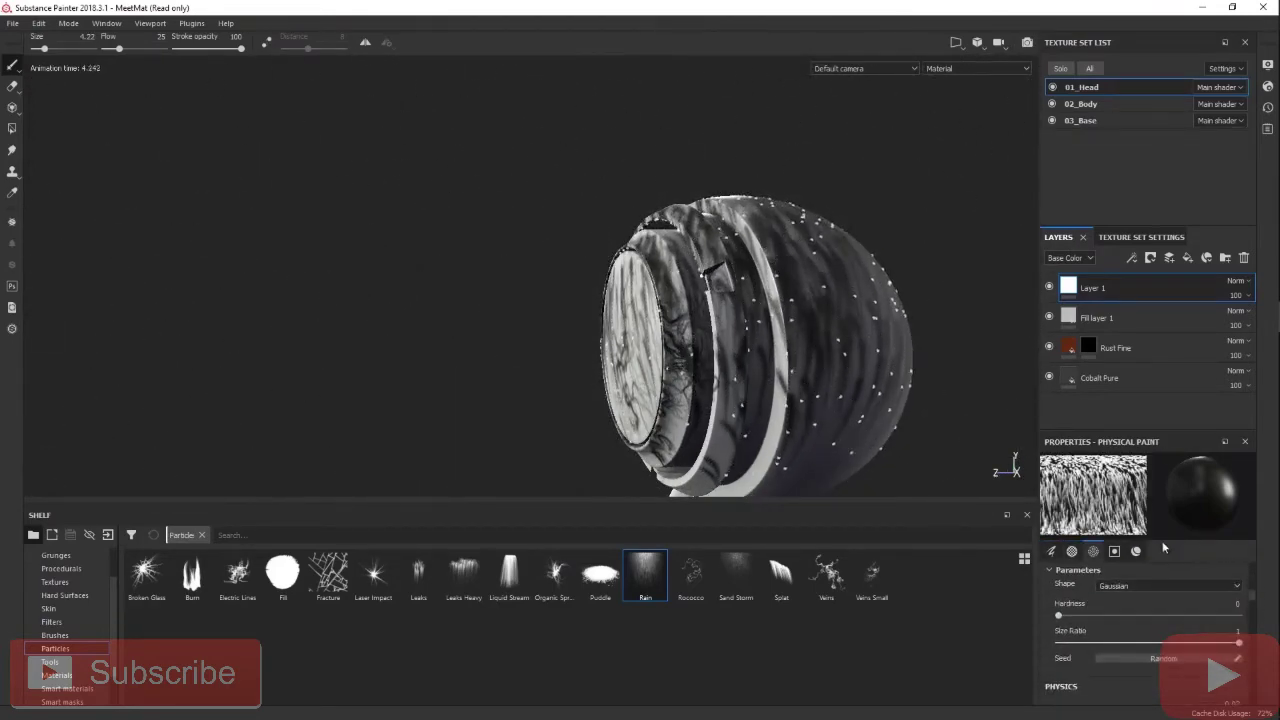
pyautogui.scroll(-3, 1254, 603)
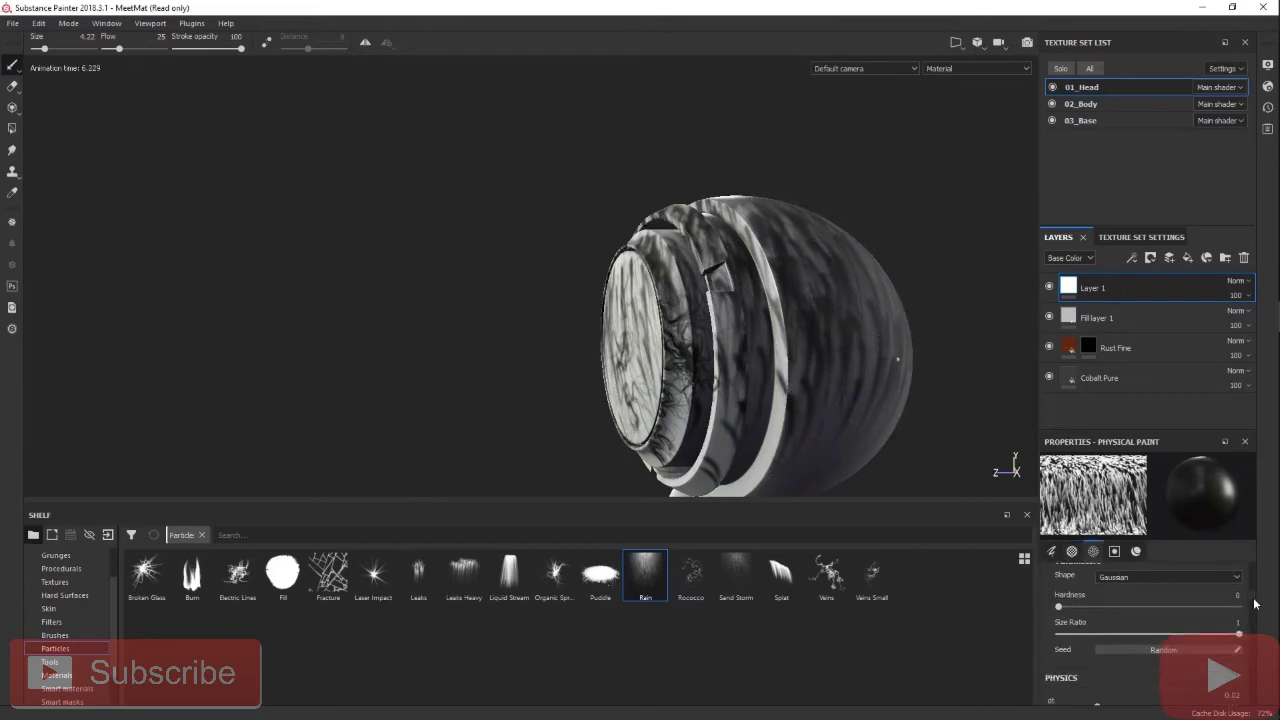
pyautogui.scroll(-1, 1254, 610)
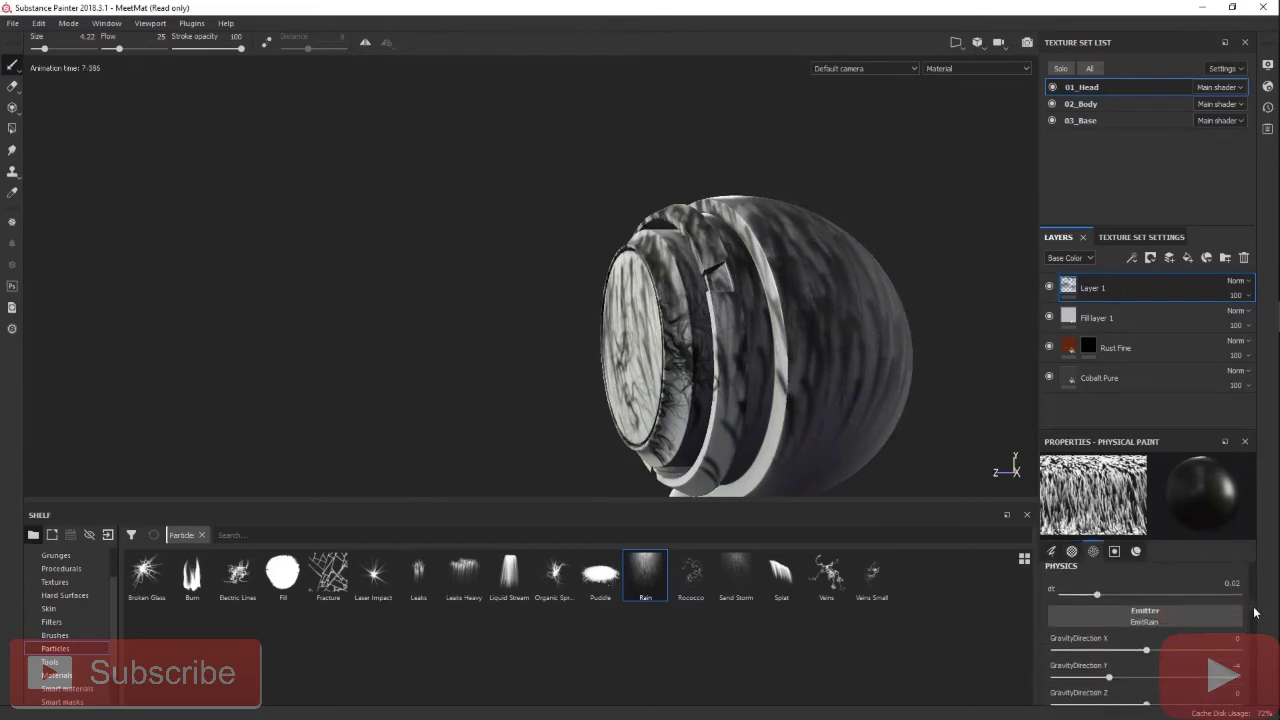
pyautogui.scroll(-1, 1254, 612)
pyautogui.scroll(-1, 1254, 614)
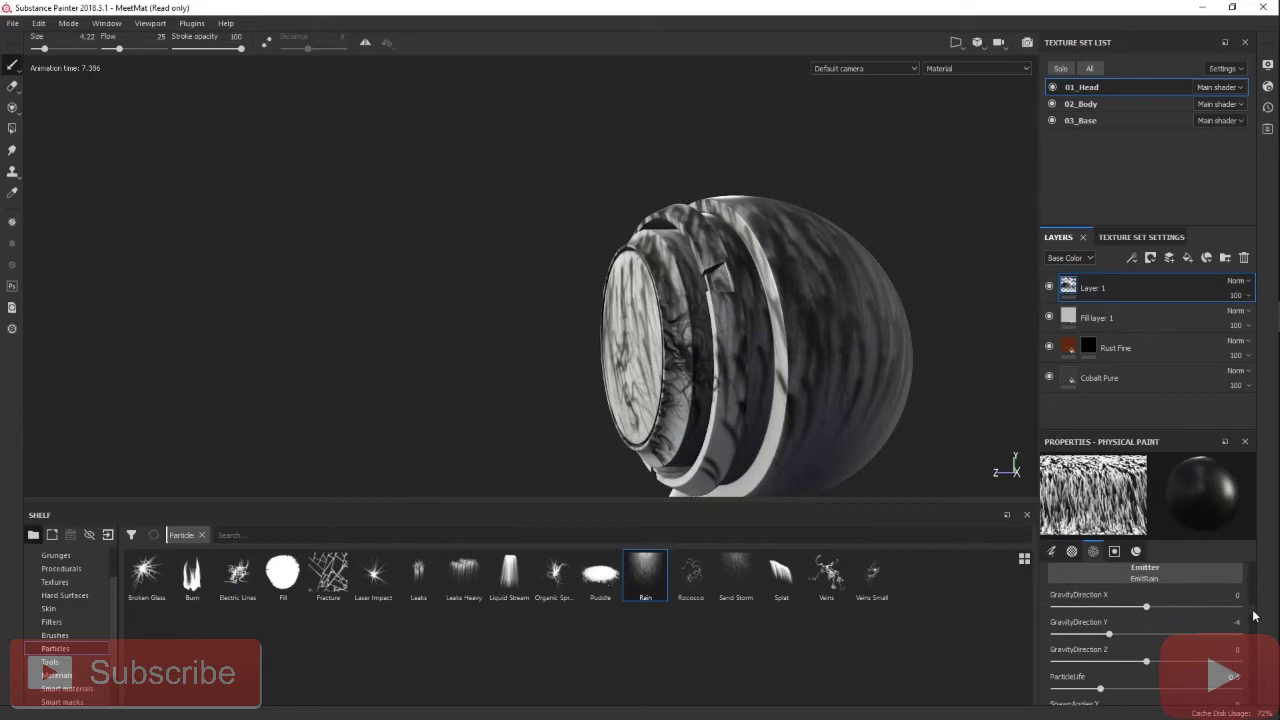
pyautogui.scroll(-3, 1254, 618)
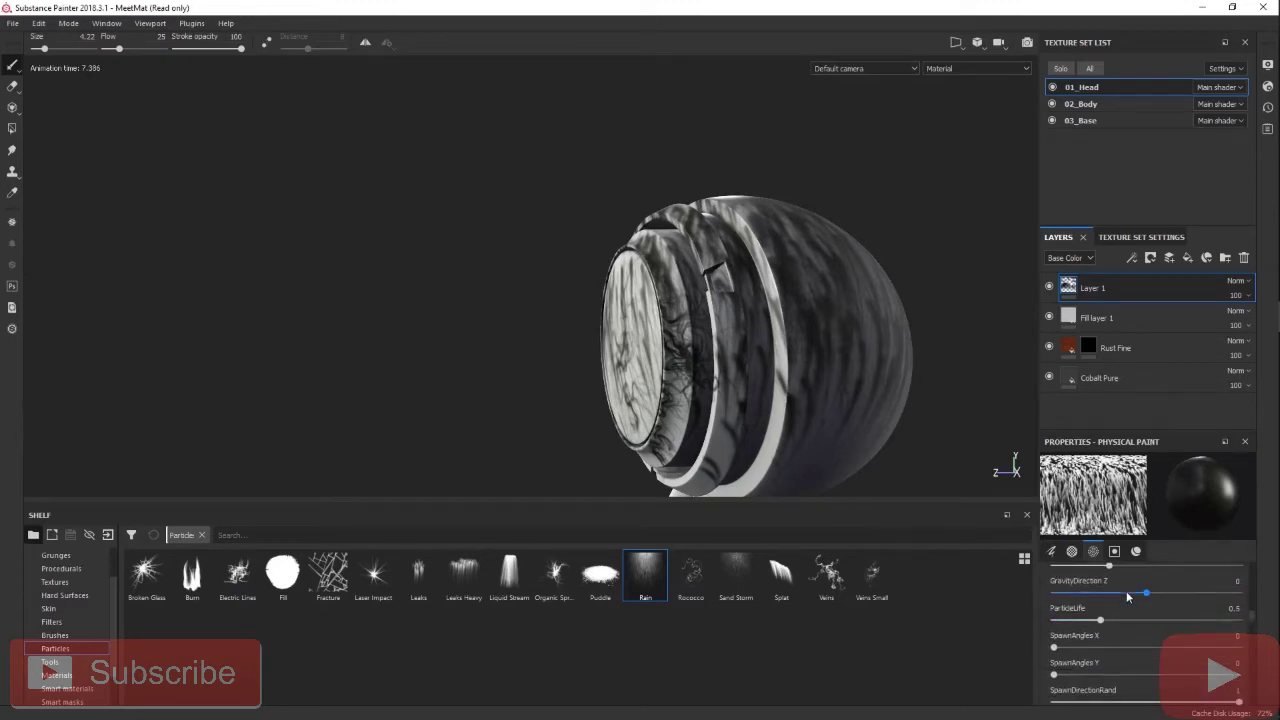
pyautogui.scroll(-2, 1261, 617)
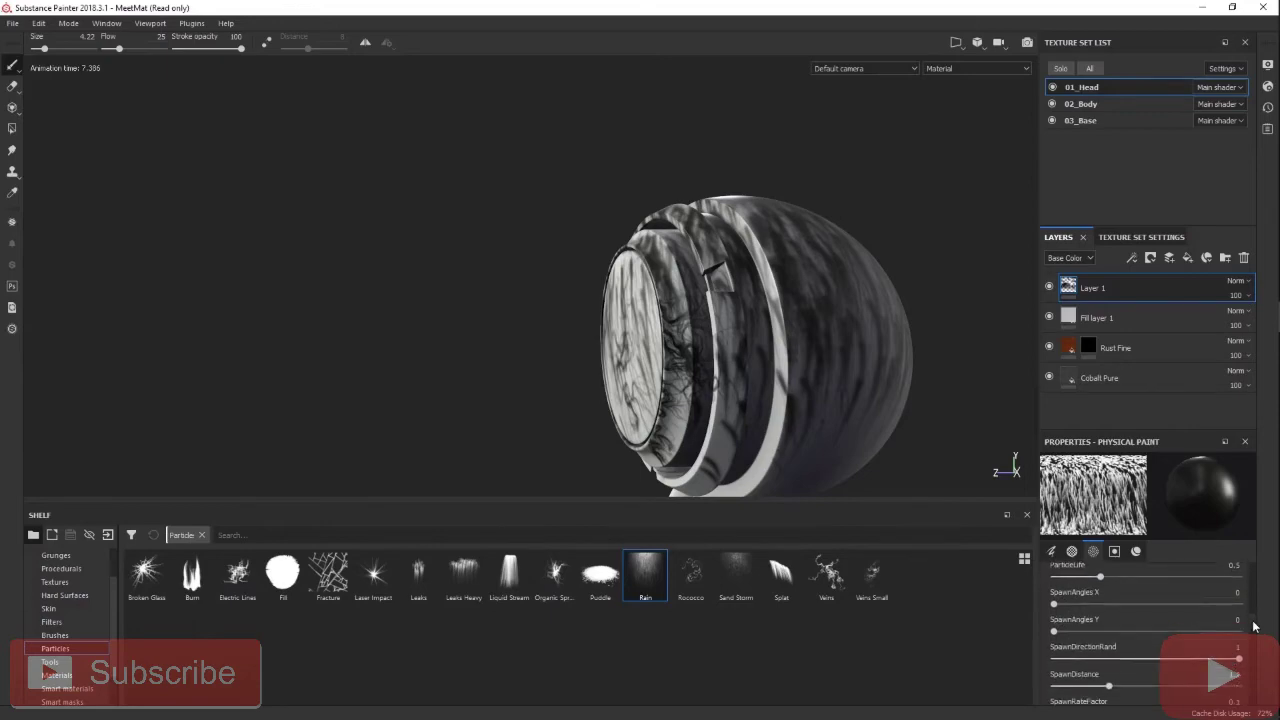
pyautogui.scroll(1, 1251, 622)
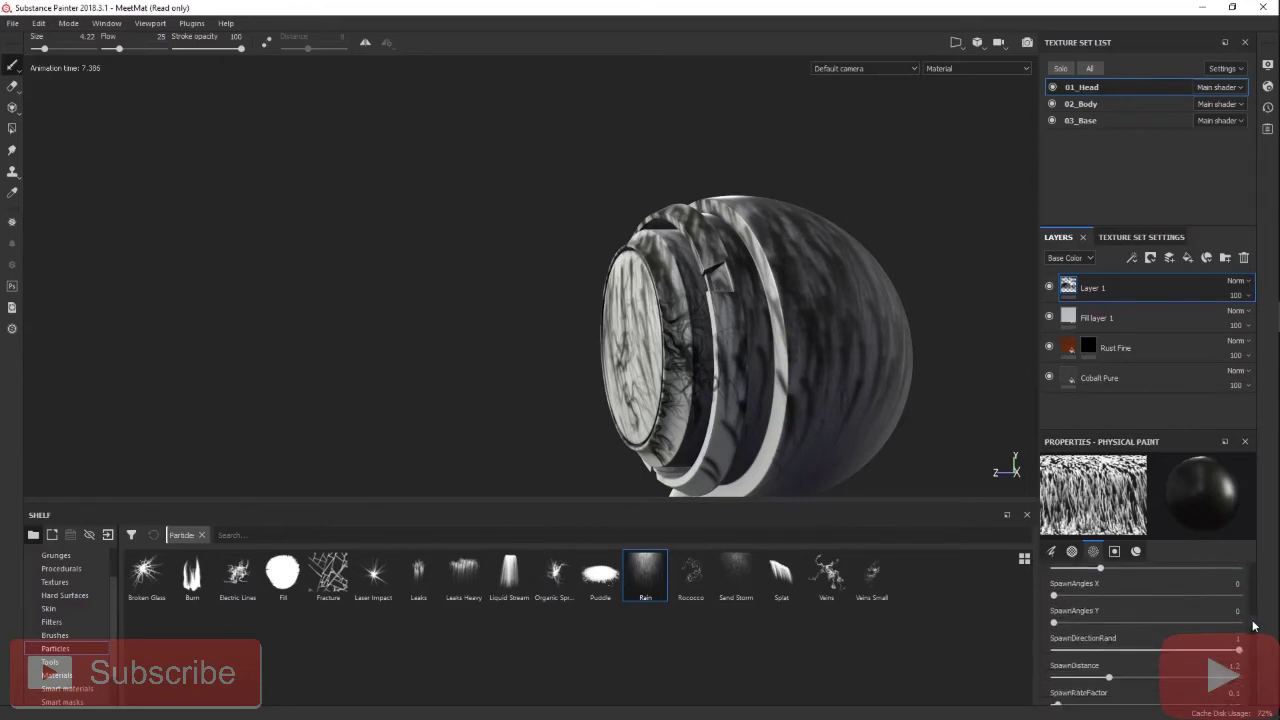
# - Release more Rain particles over the head at brush sizes 4.22 and 0.83, and review the remaining spawn and turbulence parameters
pyautogui.click(794, 289)
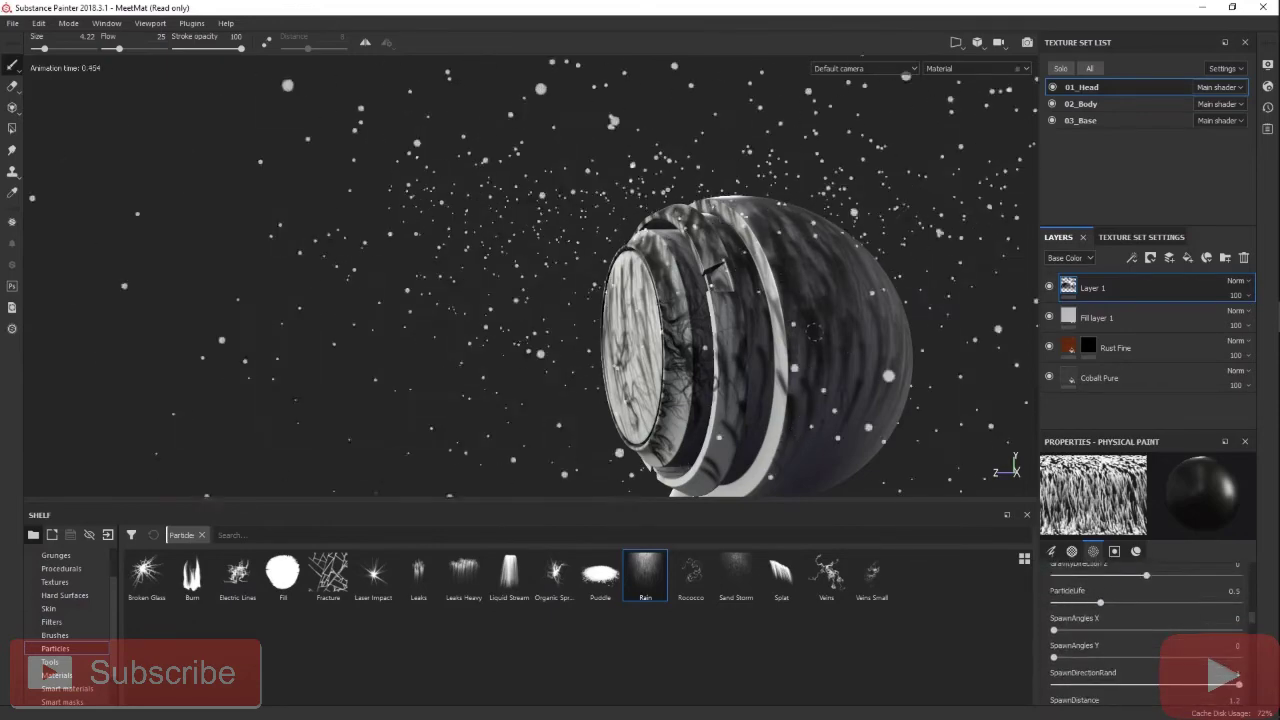
pyautogui.keyDown('ctrl'); pyautogui.moveTo(794, 289); pyautogui.dragTo(766, 289, button='right'); pyautogui.keyUp('ctrl')
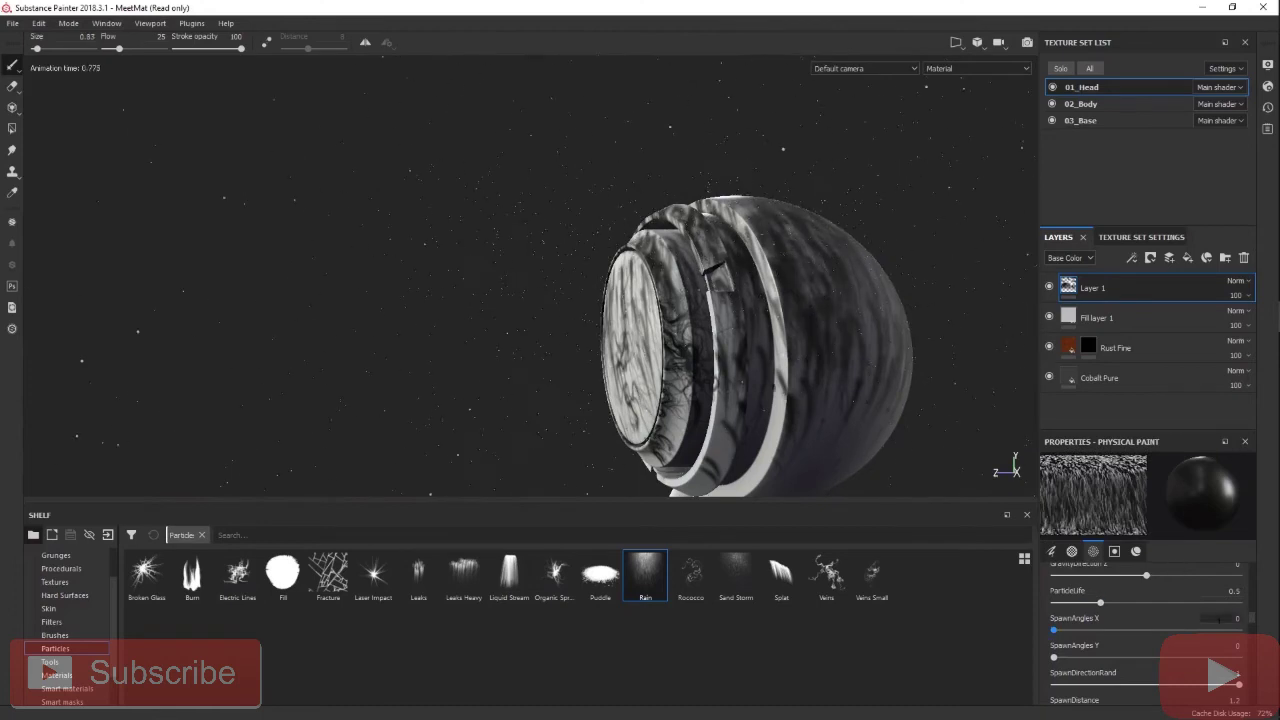
pyautogui.scroll(-2, 1254, 626)
pyautogui.scroll(-4, 1253, 628)
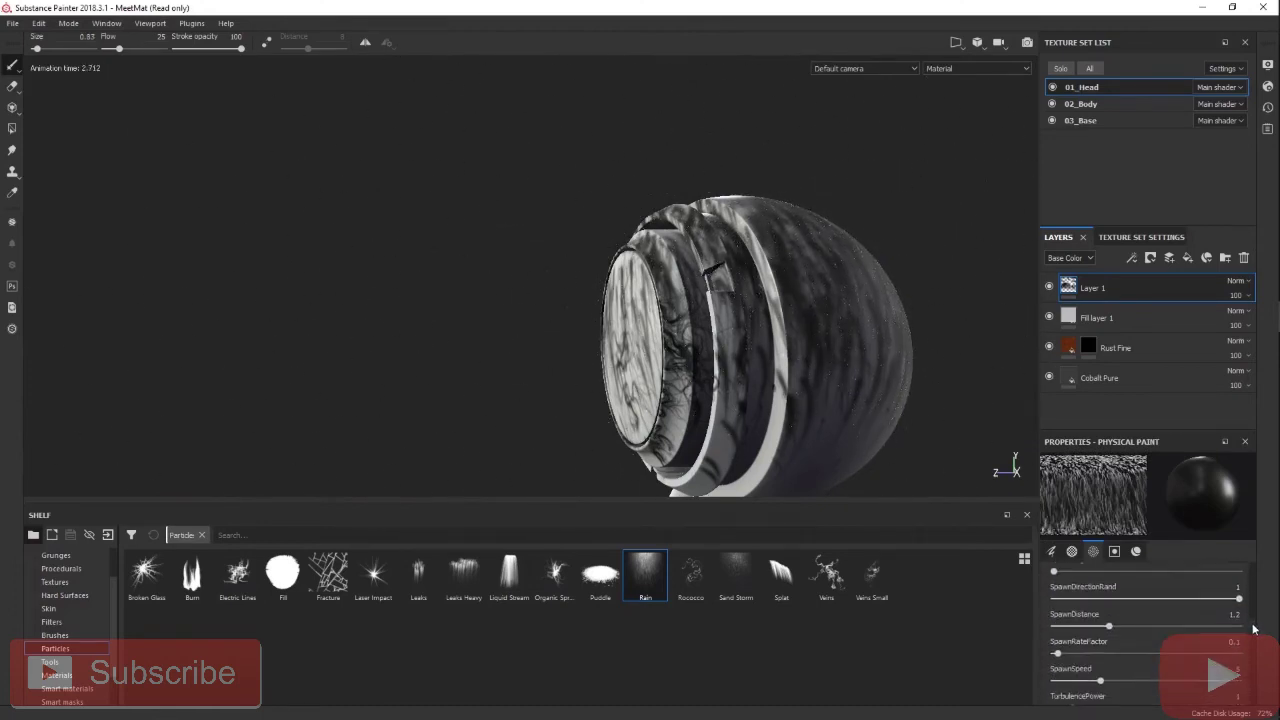
pyautogui.scroll(-1, 1253, 634)
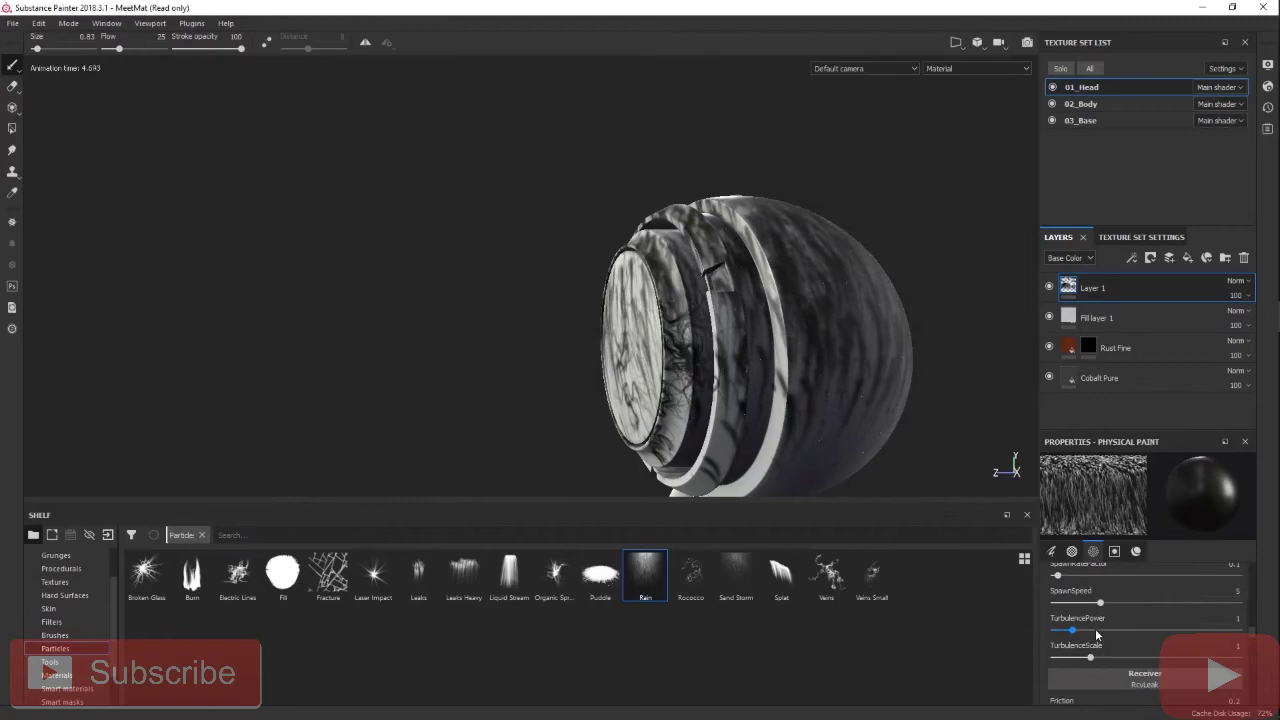
# - Set the Rain brush's TurbulencePower to 1.78 and release particles over the head and visor at brush size 2.26
pyautogui.moveTo(1073, 633); pyautogui.dragTo(1086, 630)
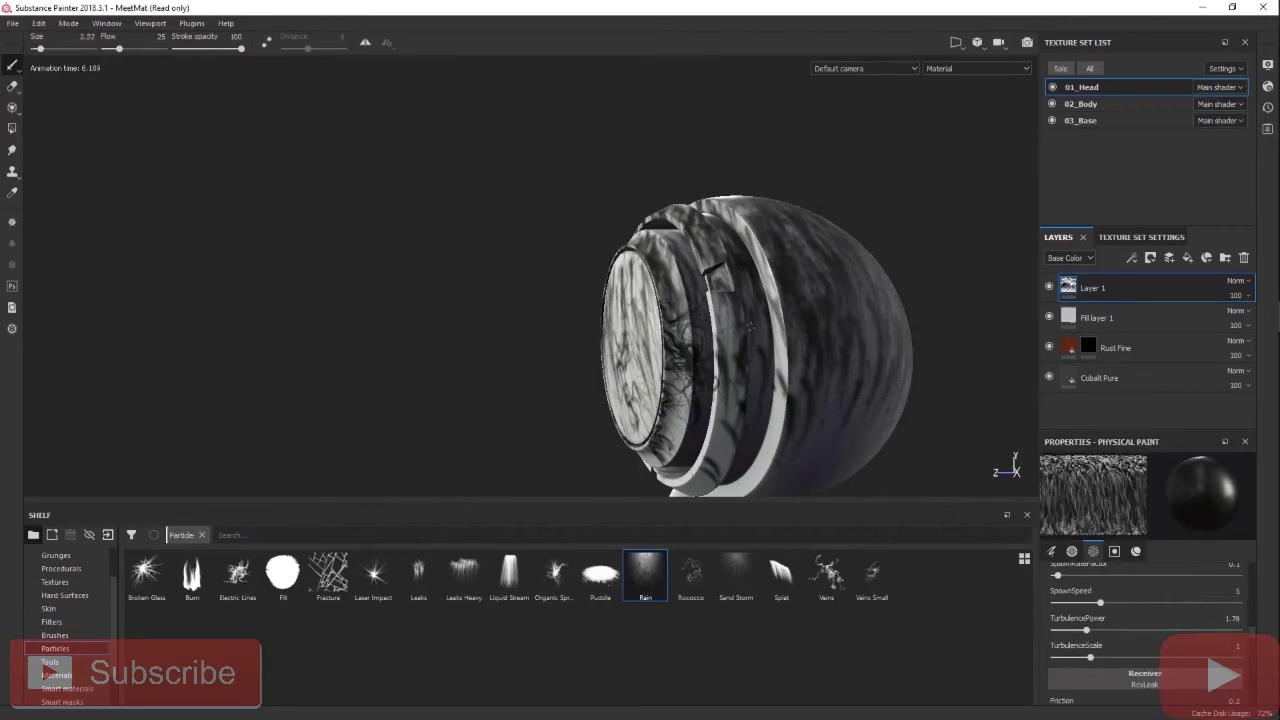
pyautogui.keyDown('alt'); pyautogui.moveTo(783, 404); pyautogui.dragTo(930, 345); pyautogui.keyUp('alt')
pyautogui.keyDown('alt'); pyautogui.moveTo(640, 330); pyautogui.dragTo(694, 325, button='right'); pyautogui.keyUp('alt')
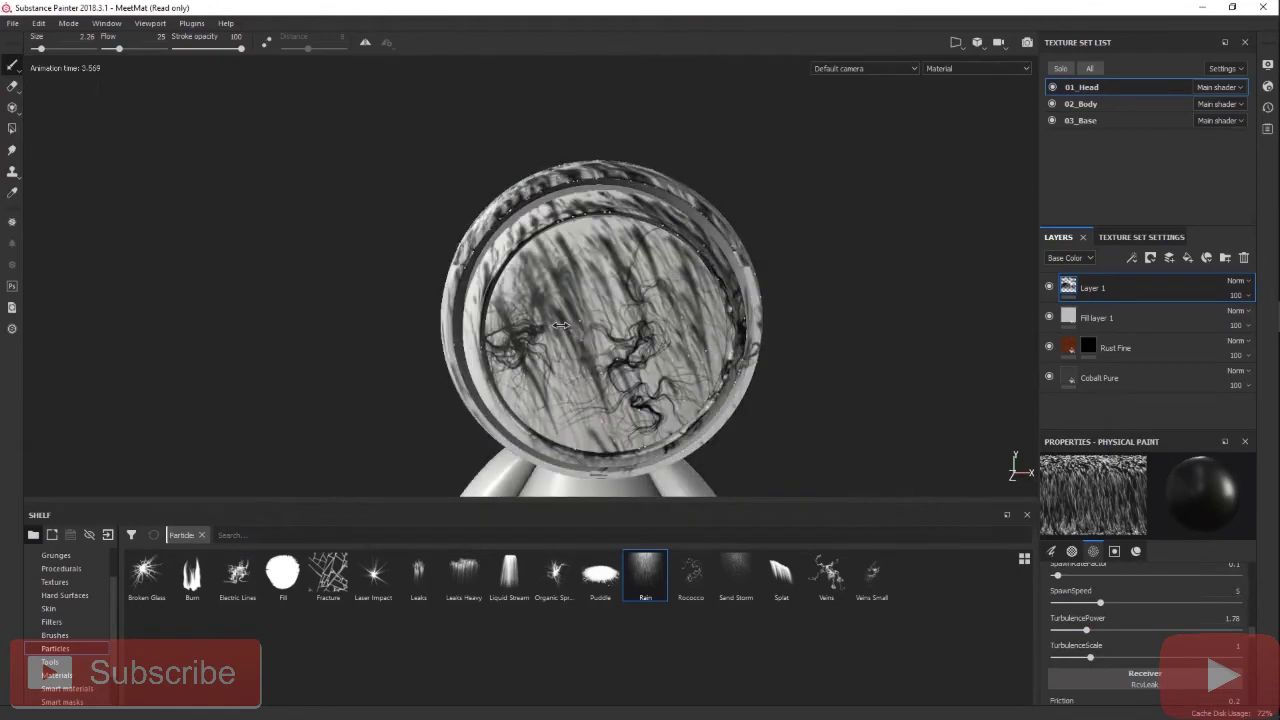
# - Delete the painted layer and add a new empty paint layer above Fill layer 1
pyautogui.click(1245, 258)
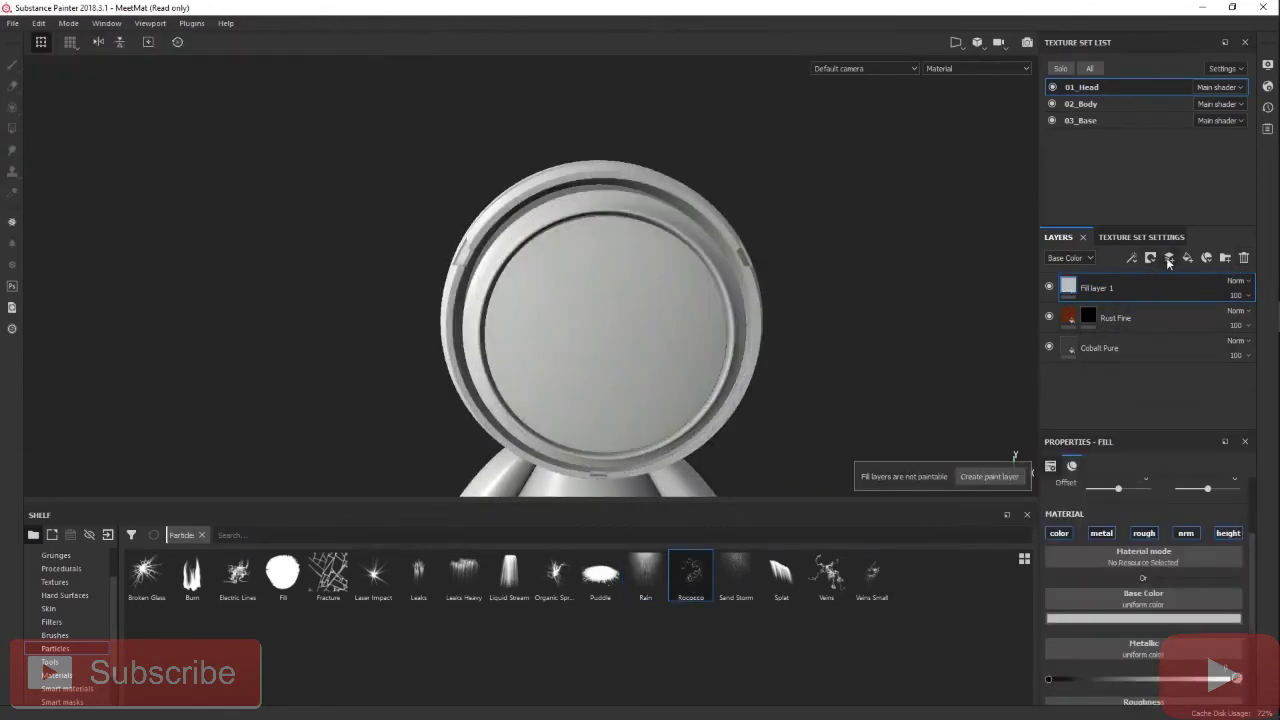
pyautogui.hotkey('ctrl', 'z')
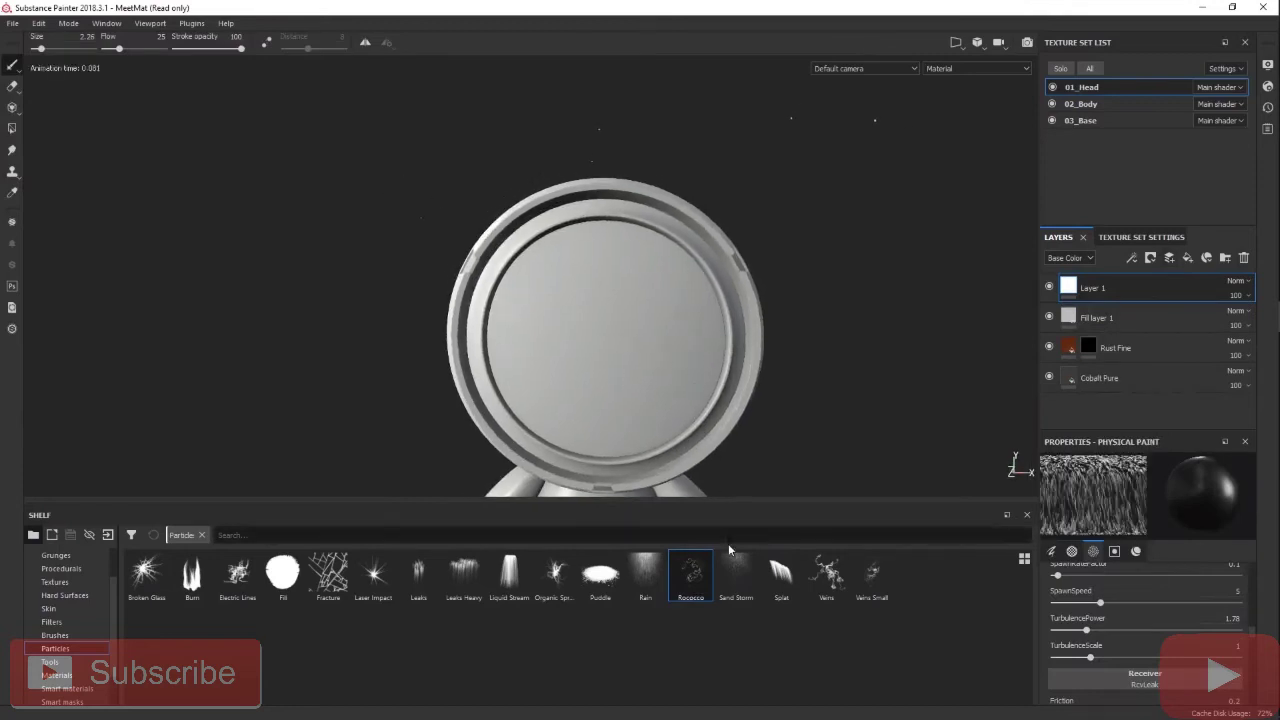
# - Paint Veins particles at brush size 0.7546 on the visor's upper centre, lower half and left edge
pyautogui.click(781, 575)
pyautogui.click(826, 575)
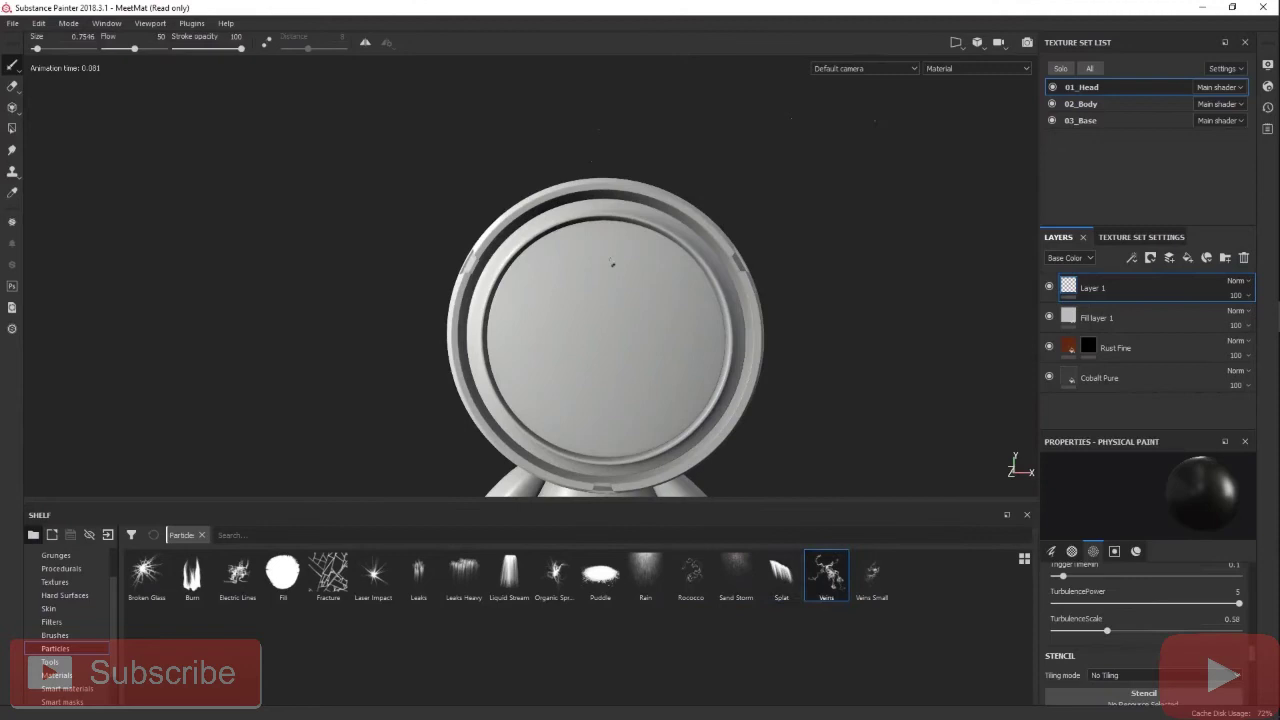
pyautogui.click(603, 286)
pyautogui.keyDown('alt'); pyautogui.moveTo(735, 392); pyautogui.dragTo(815, 428, button='right'); pyautogui.keyUp('alt')
pyautogui.keyDown('alt'); pyautogui.moveTo(690, 355); pyautogui.dragTo(726, 298, button='middle'); pyautogui.keyUp('alt')
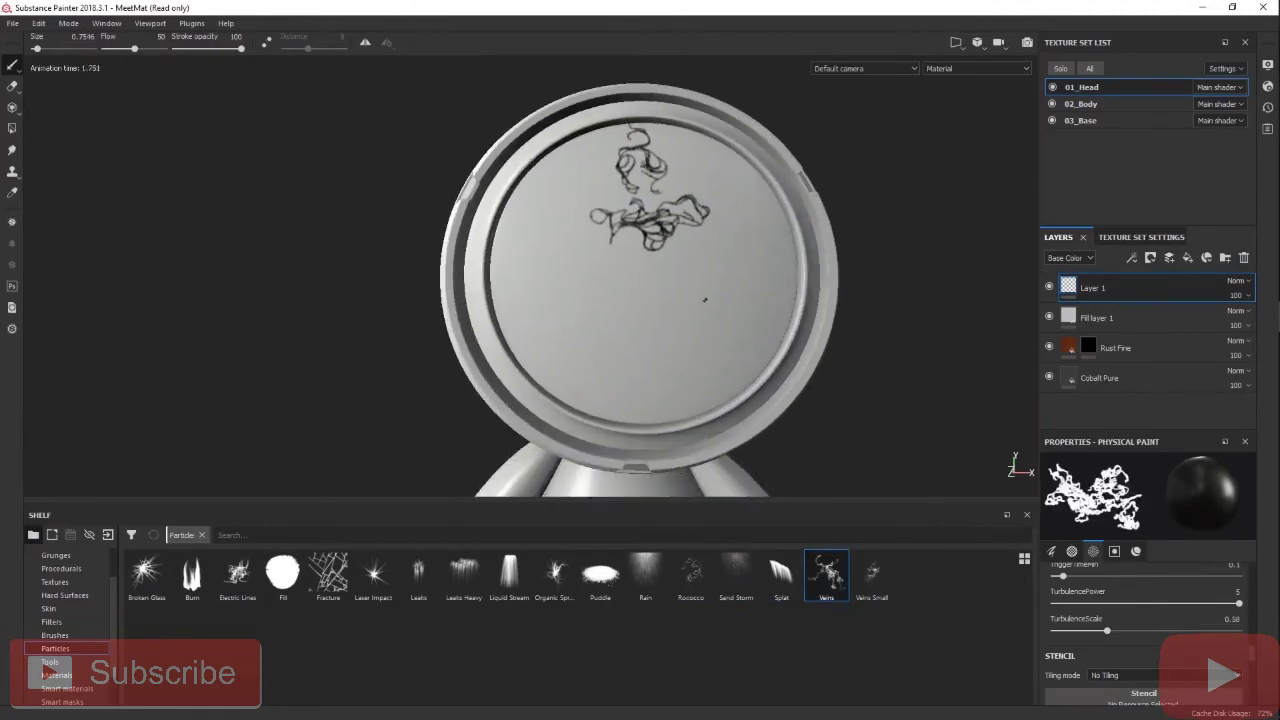
pyautogui.moveTo(702, 305); pyautogui.dragTo(597, 387)
pyautogui.moveTo(514, 262); pyautogui.dragTo(528, 427)
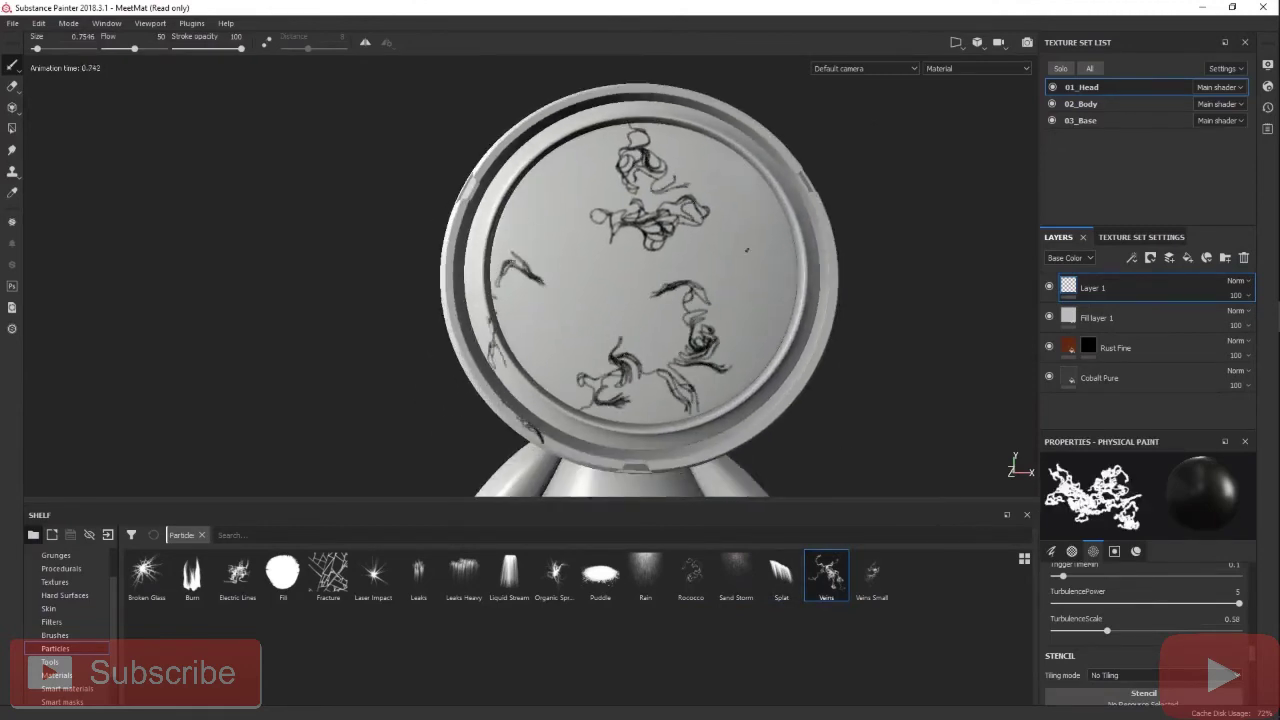
# - Add more Veins particles around the visor's right, lower and upper edges and onto the ring beside it
pyautogui.moveTo(780, 212)
pyautogui.mouseDown()
pyautogui.moveTo(777, 326)
pyautogui.moveTo(724, 424)
pyautogui.mouseUp()
pyautogui.moveTo(772, 330)
pyautogui.mouseDown()
pyautogui.moveTo(732, 376)
pyautogui.moveTo(620, 412)
pyautogui.mouseUp()
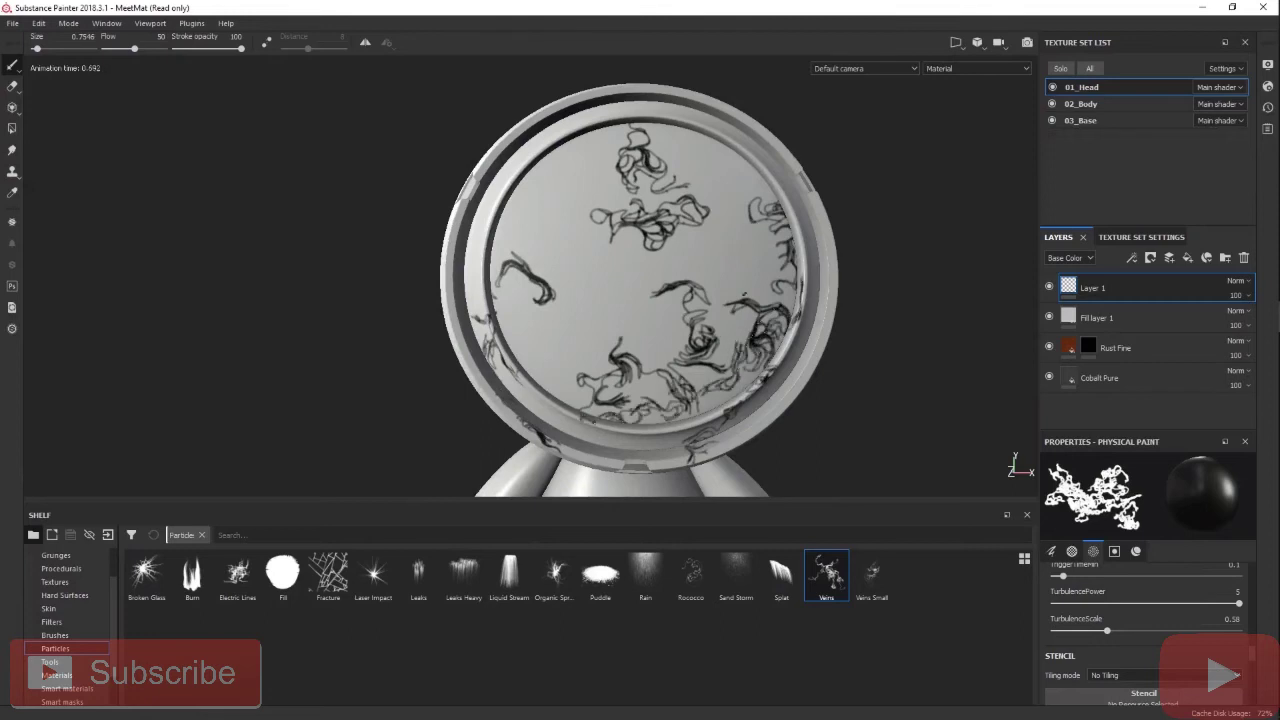
pyautogui.moveTo(660, 128); pyautogui.dragTo(769, 203)
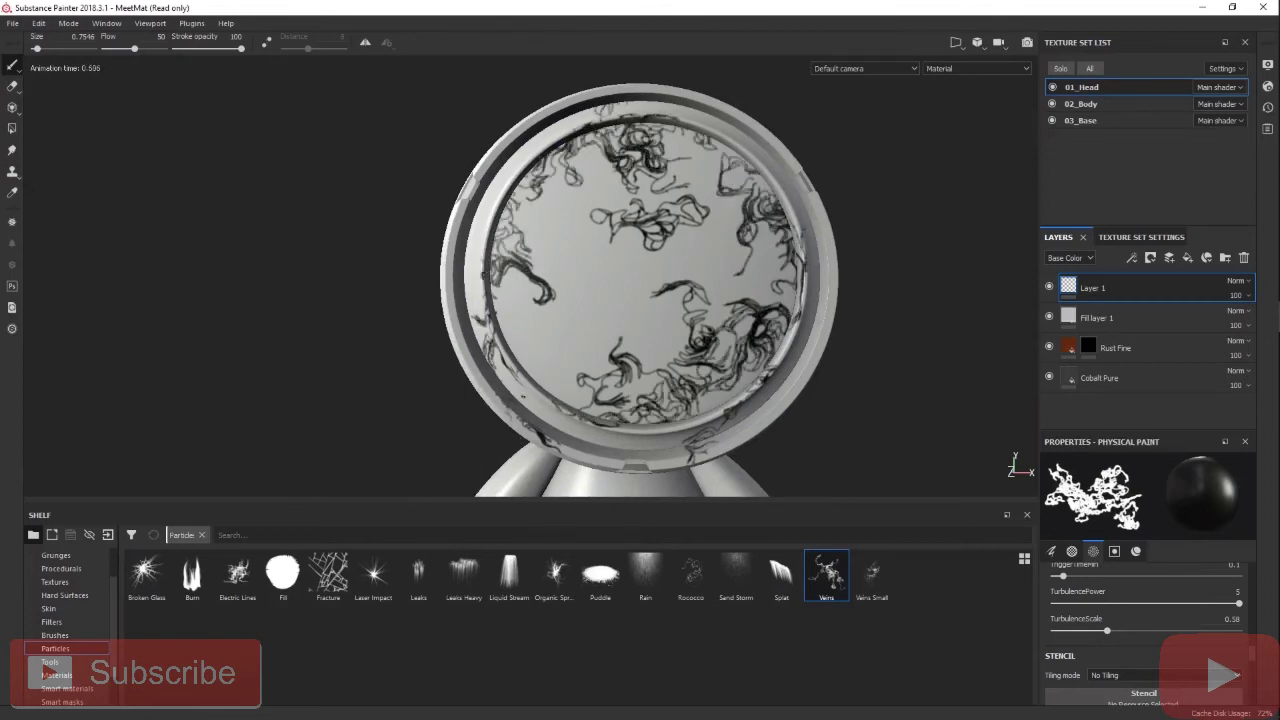
pyautogui.scroll(-2, 798, 352)
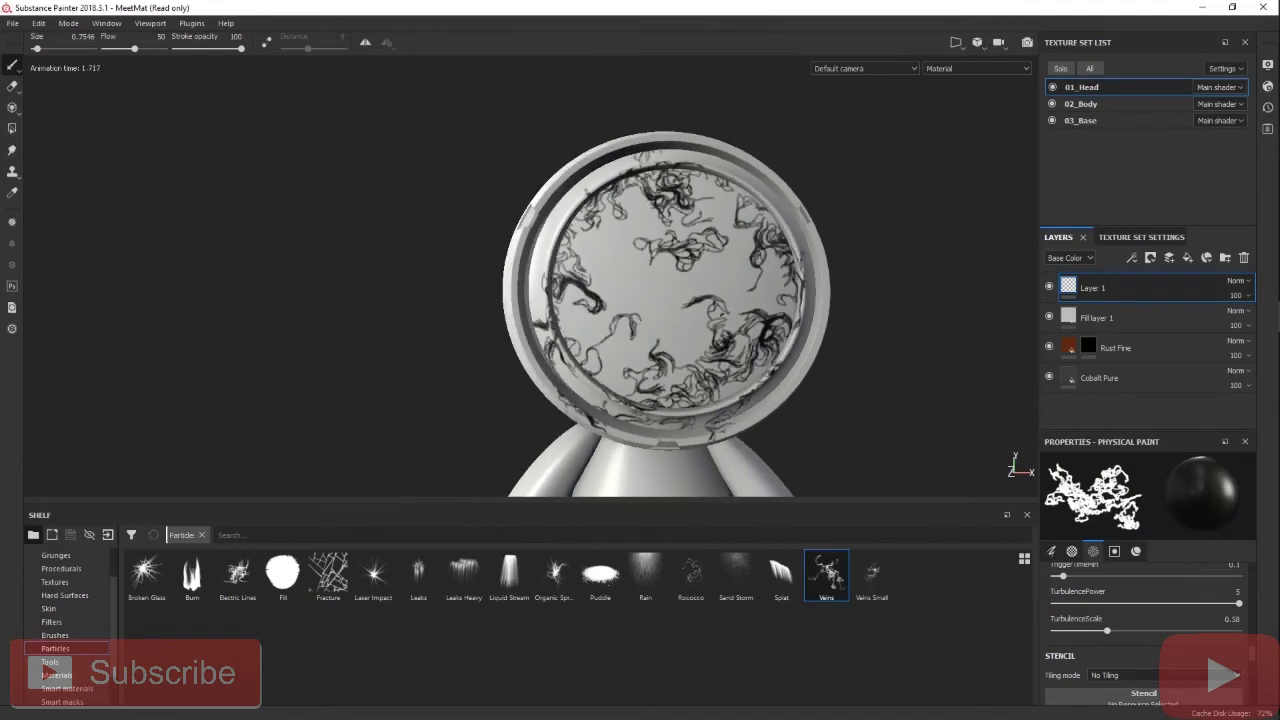
pyautogui.keyDown('alt'); pyautogui.moveTo(662, 299); pyautogui.dragTo(790, 300); pyautogui.keyUp('alt')
pyautogui.scroll(3, 711, 303)
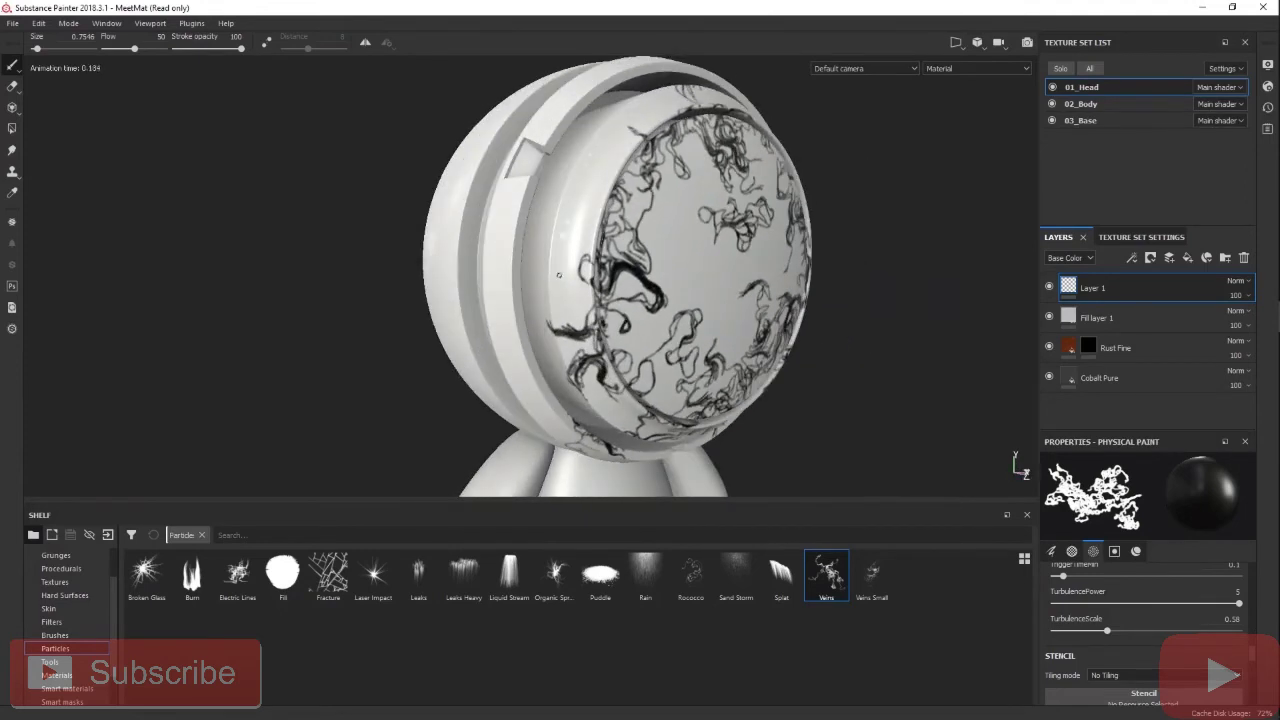
# - Delete Layer 1 and Fill layer 1, and add a paint effect to the Rust Fine layer's black mask
pyautogui.click(1244, 258)
pyautogui.press('Delete')
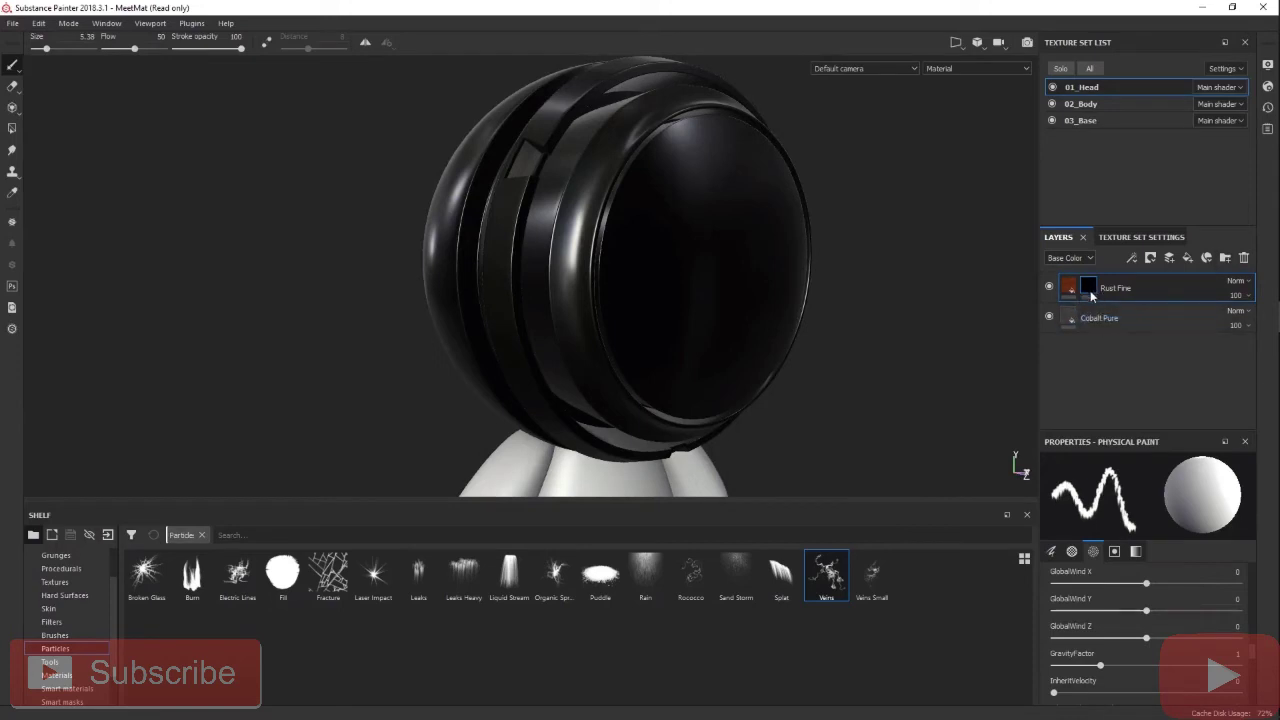
pyautogui.click(1131, 258)
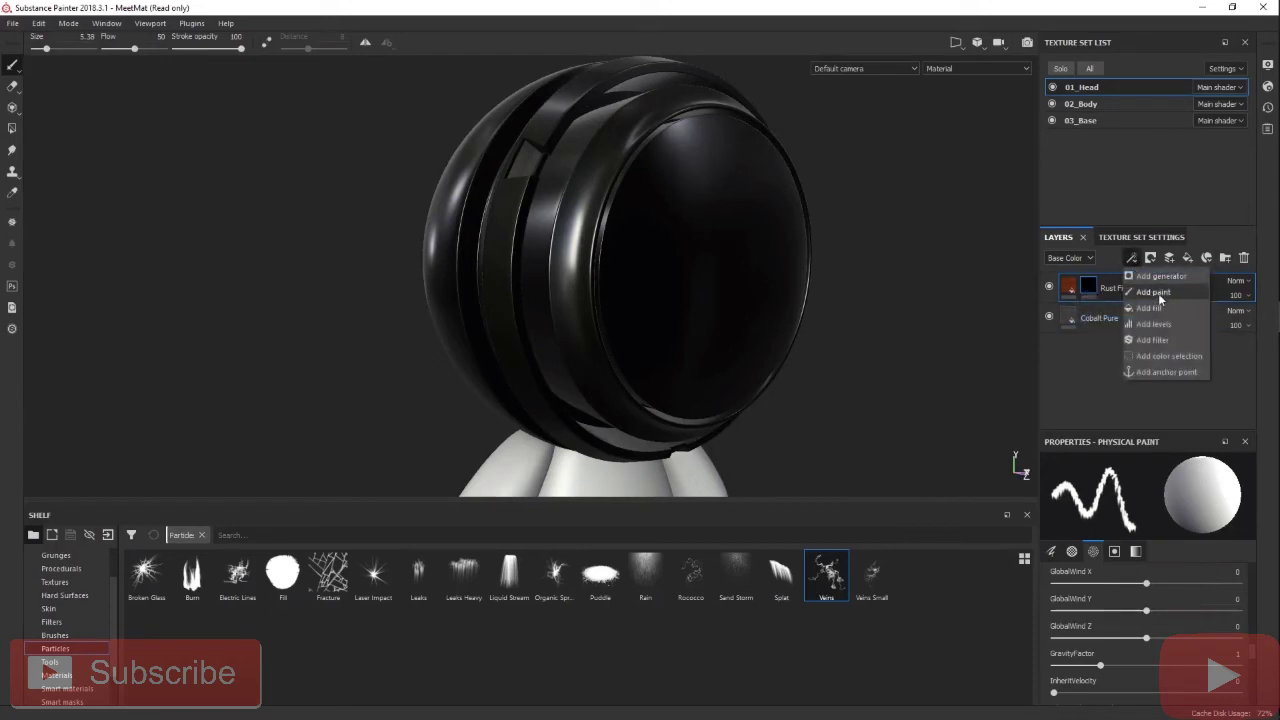
pyautogui.click(1155, 292)
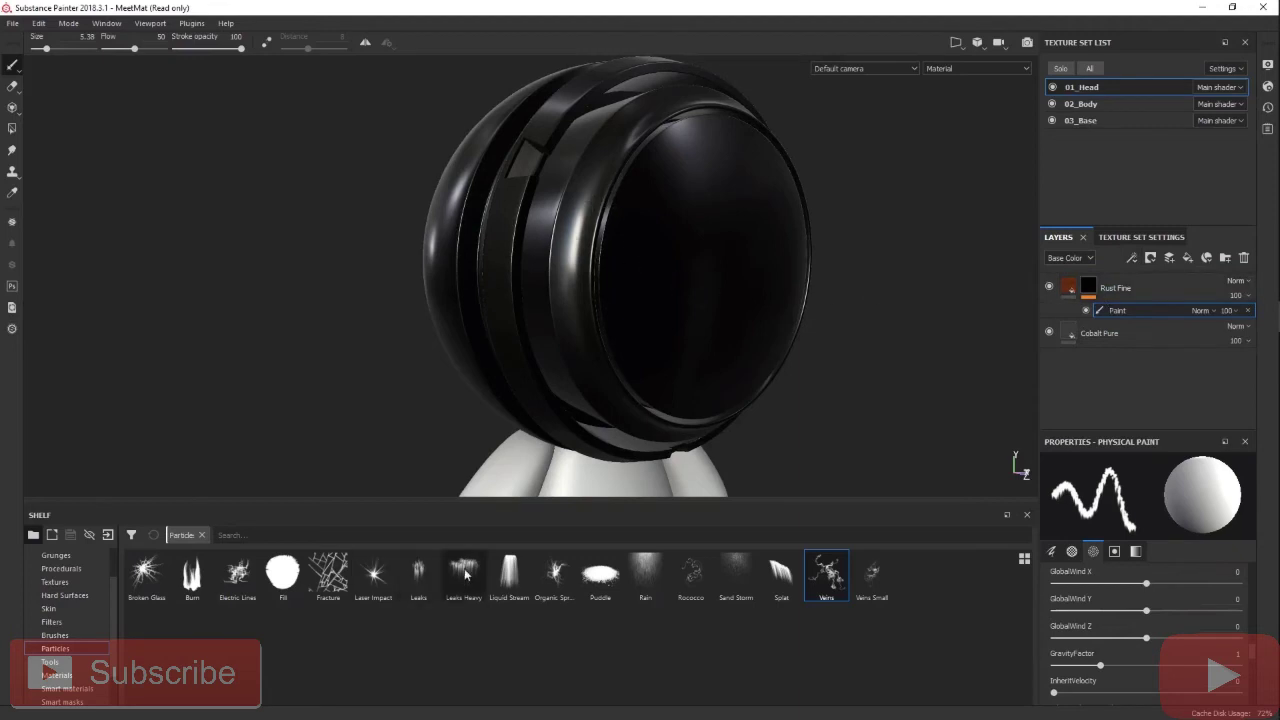
# - Paint rust into the mask with the Leaks brush along the visor's left and lower-left rim, at brush sizes 1 and 1.79
pyautogui.click(420, 576)
pyautogui.moveTo(620, 155); pyautogui.dragTo(590, 290)
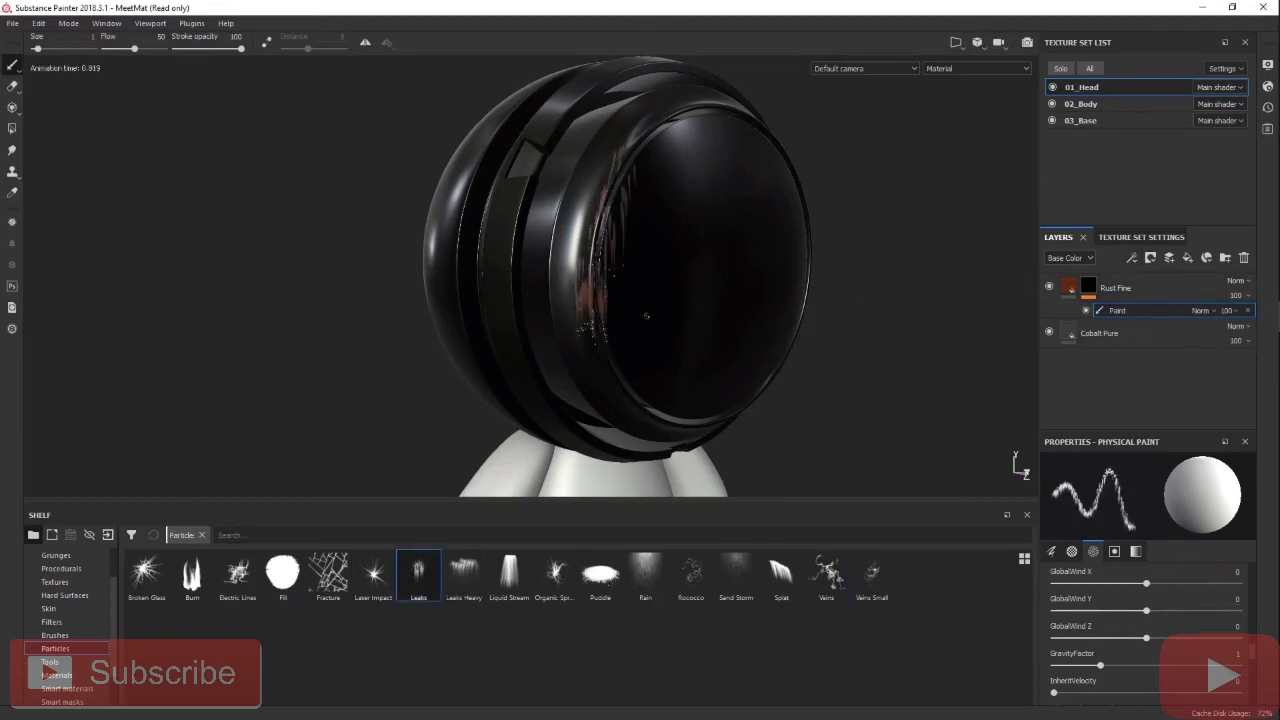
pyautogui.keyDown('alt'); pyautogui.moveTo(664, 330); pyautogui.dragTo(694, 338); pyautogui.keyUp('alt')
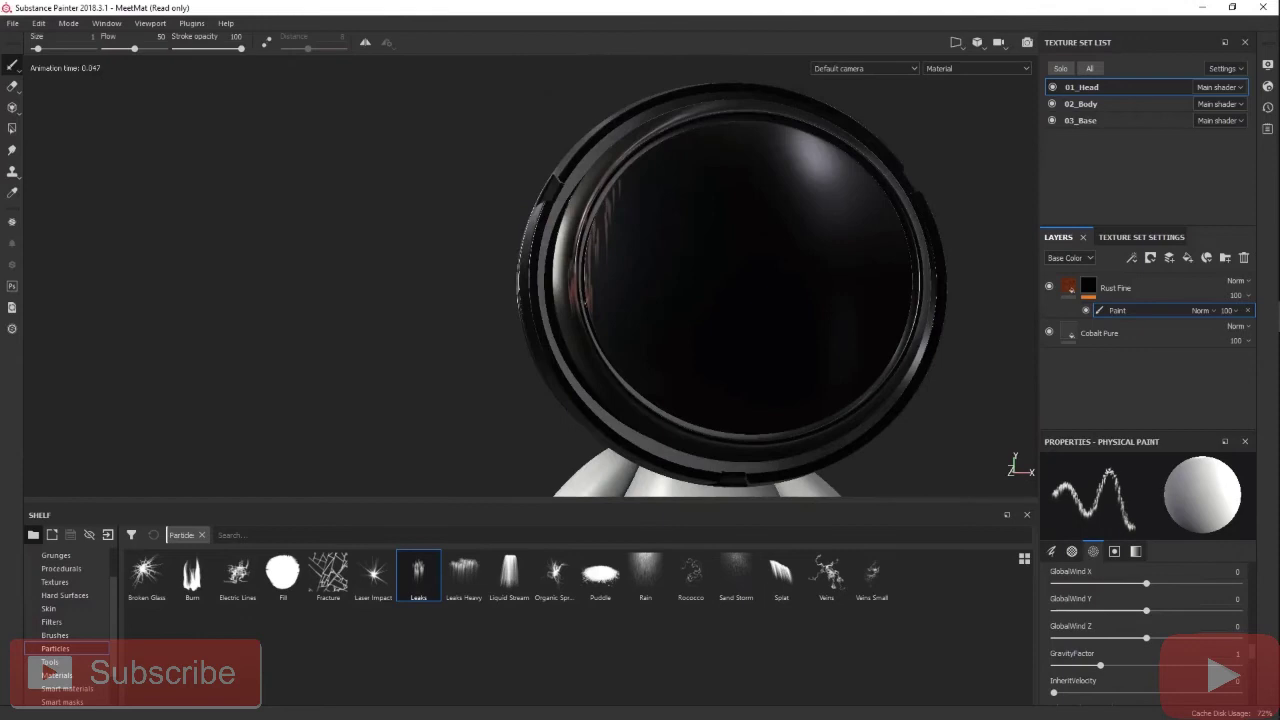
pyautogui.moveTo(616, 345); pyautogui.dragTo(672, 410)
pyautogui.keyDown('ctrl'); pyautogui.moveTo(598, 314); pyautogui.dragTo(606, 314, button='right'); pyautogui.keyUp('ctrl')
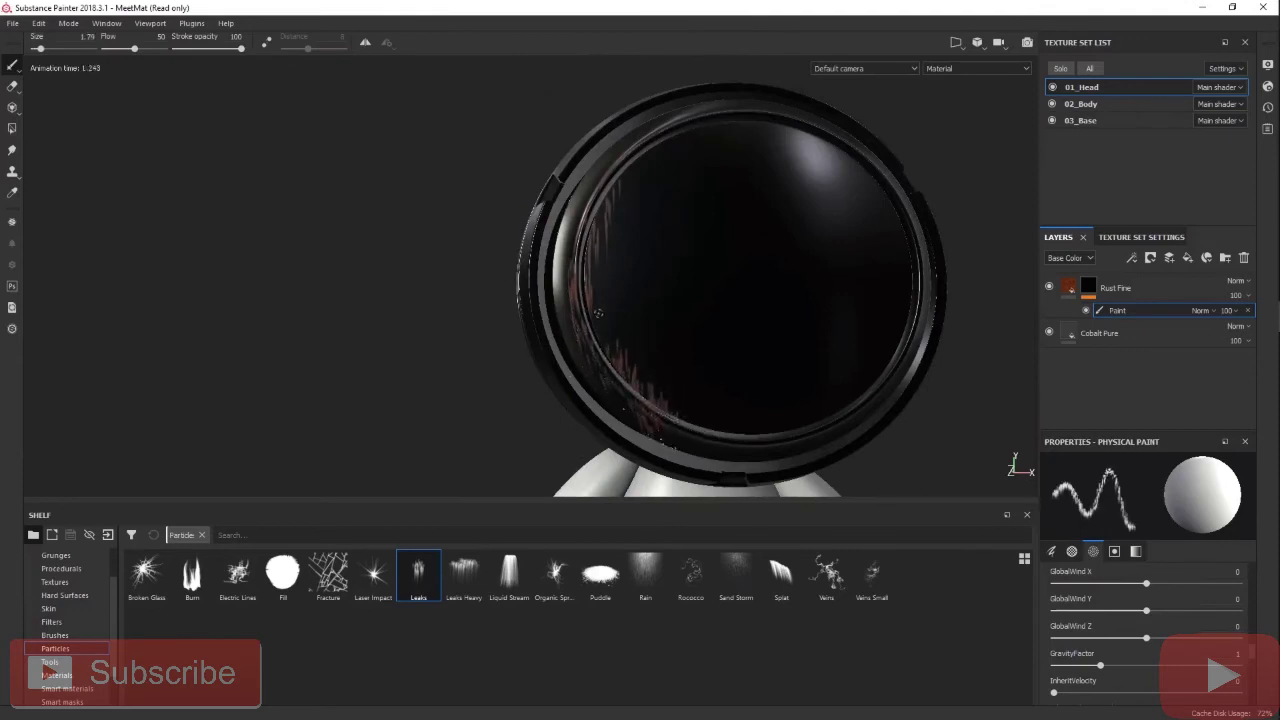
pyautogui.click(597, 313)
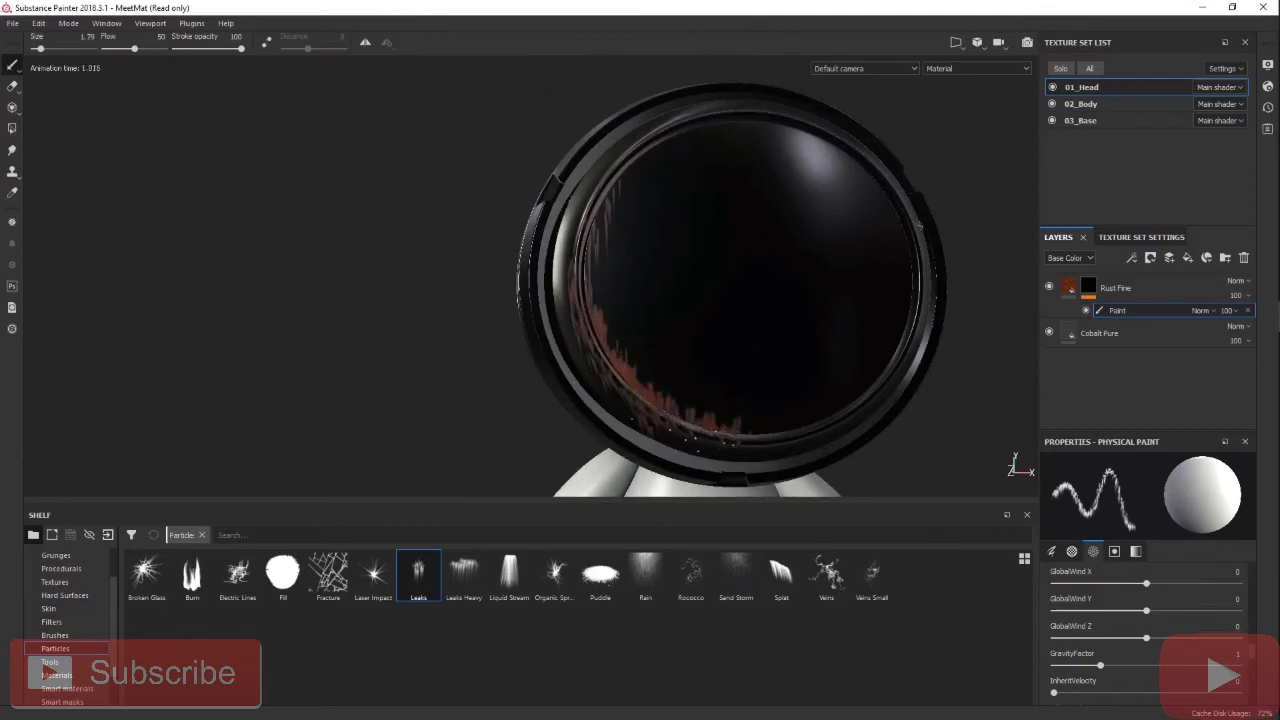
# - Paint Leaks rust streaks down the right and lower edge of the visor and the ring around it
pyautogui.moveTo(922, 242)
pyautogui.mouseDown()
pyautogui.moveTo(880, 380)
pyautogui.moveTo(766, 436)
pyautogui.moveTo(715, 436)
pyautogui.mouseUp()
pyautogui.keyDown('alt'); pyautogui.moveTo(866, 357); pyautogui.dragTo(754, 342); pyautogui.keyUp('alt')
pyautogui.moveTo(856, 240)
pyautogui.mouseDown()
pyautogui.moveTo(790, 410)
pyautogui.moveTo(762, 428)
pyautogui.mouseUp()
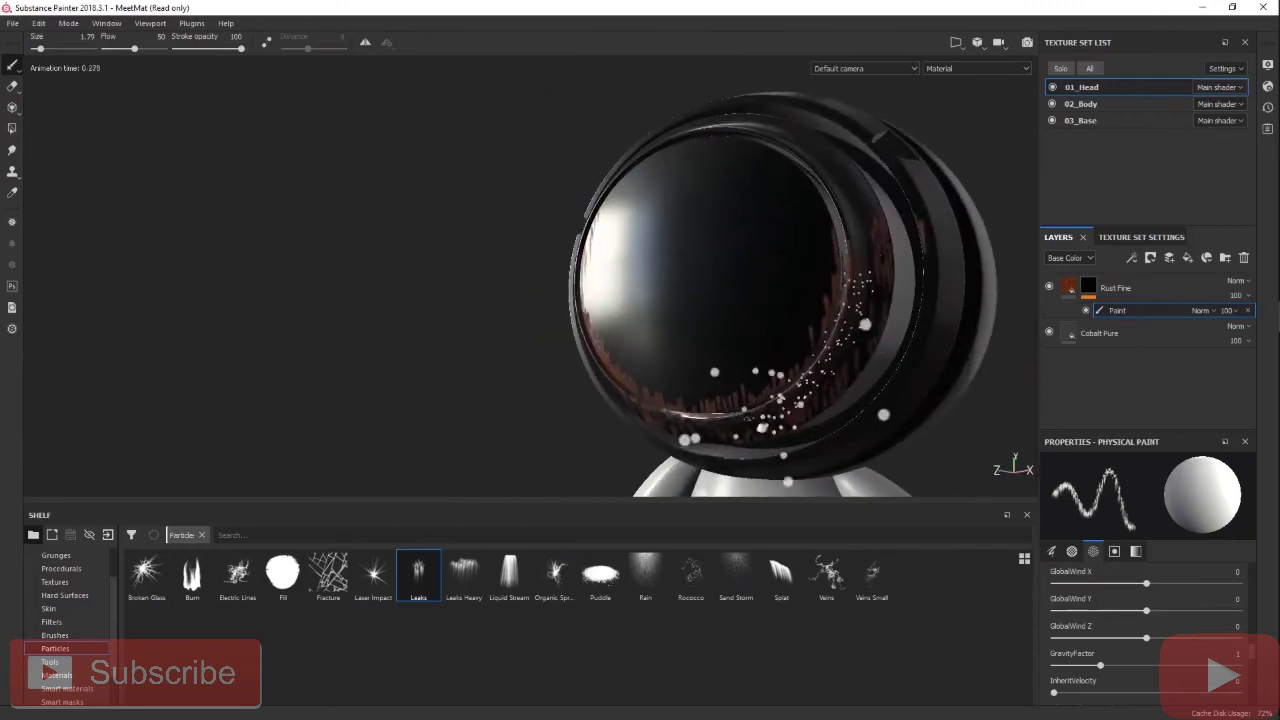
pyautogui.moveTo(854, 246); pyautogui.dragTo(794, 431)
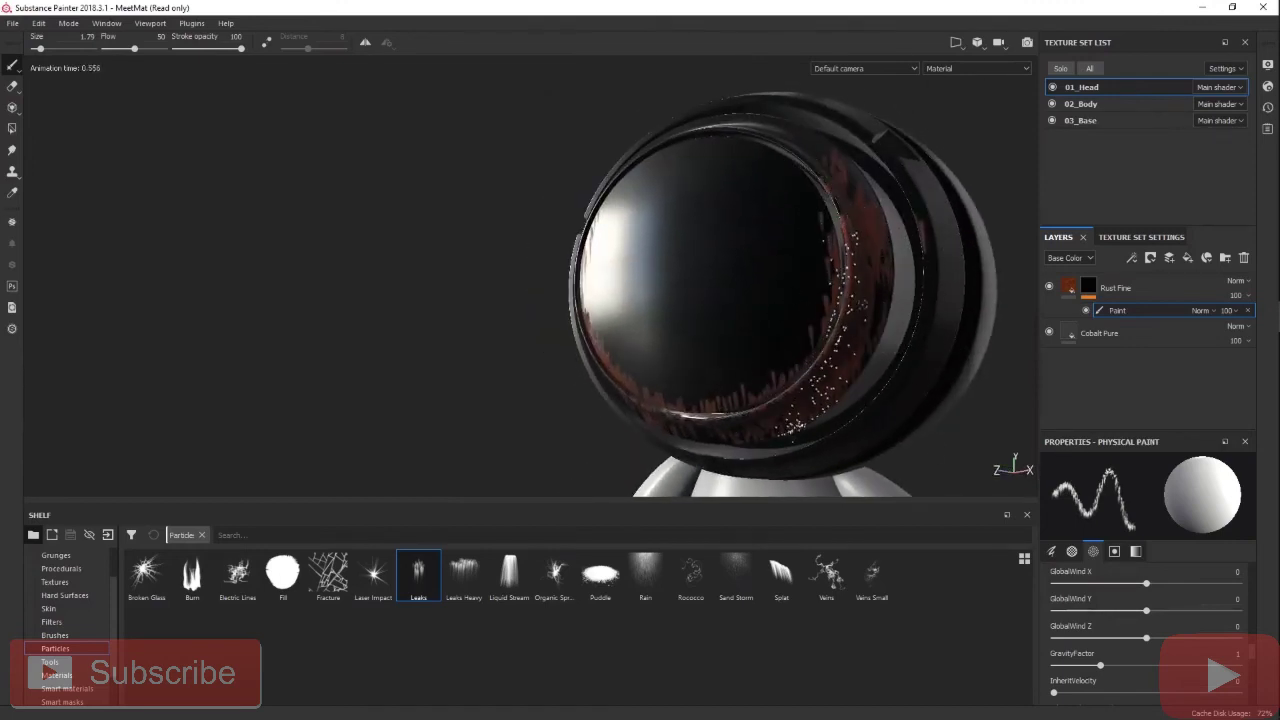
# - Paint Leaks rust streaks on the left side of the head's outer ring and thicken the rust beside the visor
pyautogui.keyDown('alt'); pyautogui.moveTo(863, 304); pyautogui.dragTo(1036, 306); pyautogui.keyUp('alt')
pyautogui.moveTo(591, 120)
pyautogui.mouseDown()
pyautogui.moveTo(599, 185)
pyautogui.moveTo(680, 330)
pyautogui.mouseUp()
pyautogui.keyDown('alt'); pyautogui.moveTo(704, 305); pyautogui.dragTo(734, 388, button='middle'); pyautogui.keyUp('alt')
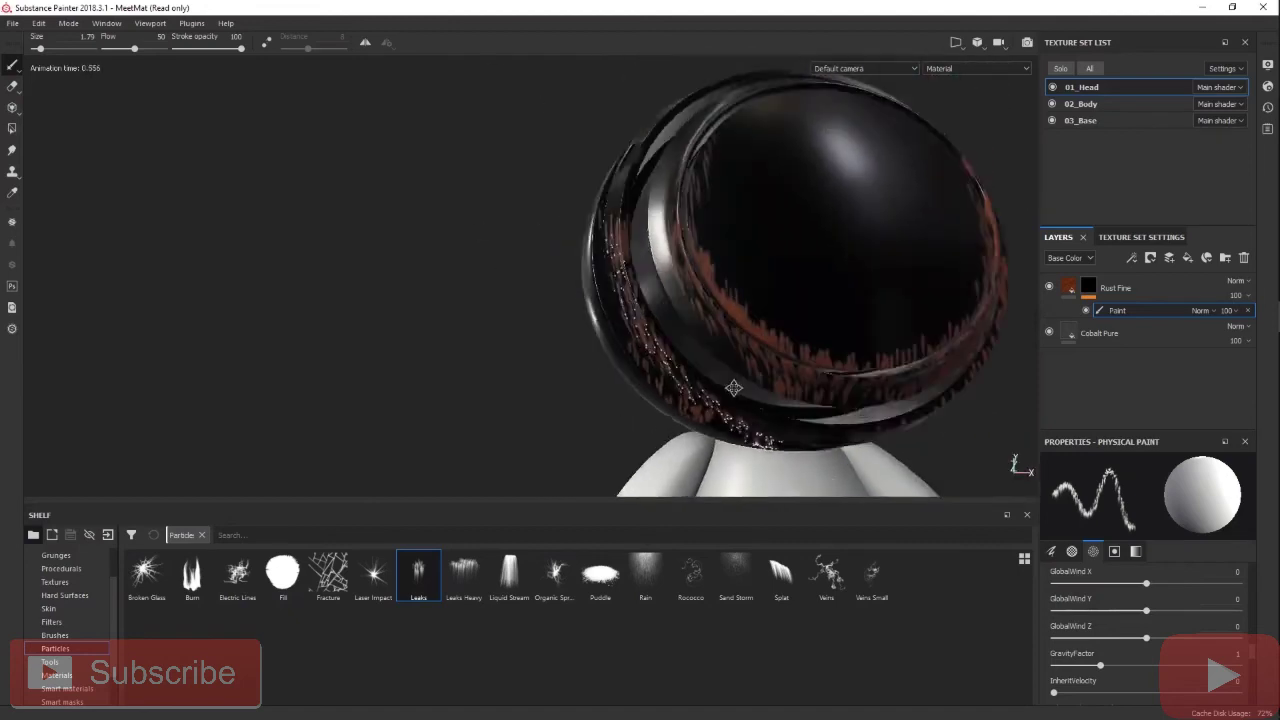
pyautogui.moveTo(734, 388)
pyautogui.keyDown('alt'); pyautogui.mouseDown()
pyautogui.moveTo(771, 337)
pyautogui.moveTo(800, 330)
pyautogui.mouseUp(); pyautogui.keyUp('alt')
pyautogui.moveTo(766, 401); pyautogui.dragTo(703, 232)
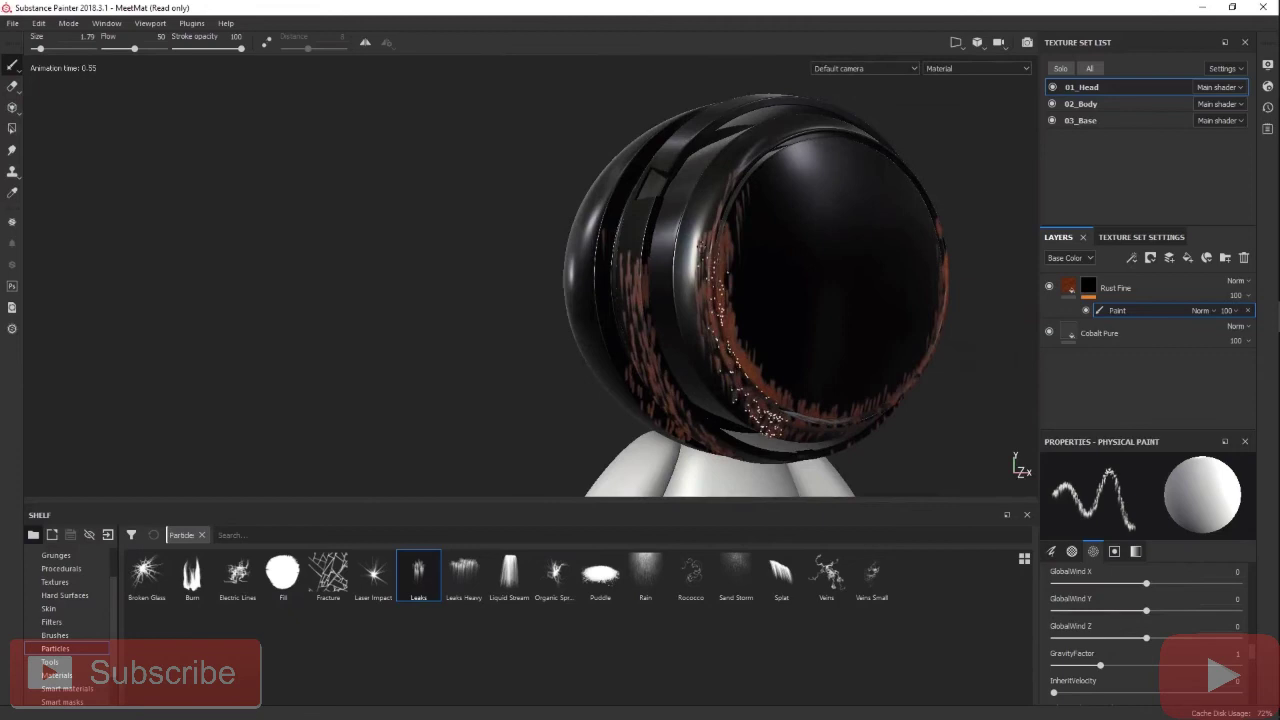
# - Paint Leaks rust streaks running down from the visor's upper and right edges and over the upper side rings
pyautogui.moveTo(800, 415)
pyautogui.keyDown('alt'); pyautogui.mouseDown()
pyautogui.moveTo(755, 350)
pyautogui.moveTo(716, 385)
pyautogui.moveTo(905, 390)
pyautogui.mouseUp(); pyautogui.keyUp('alt')
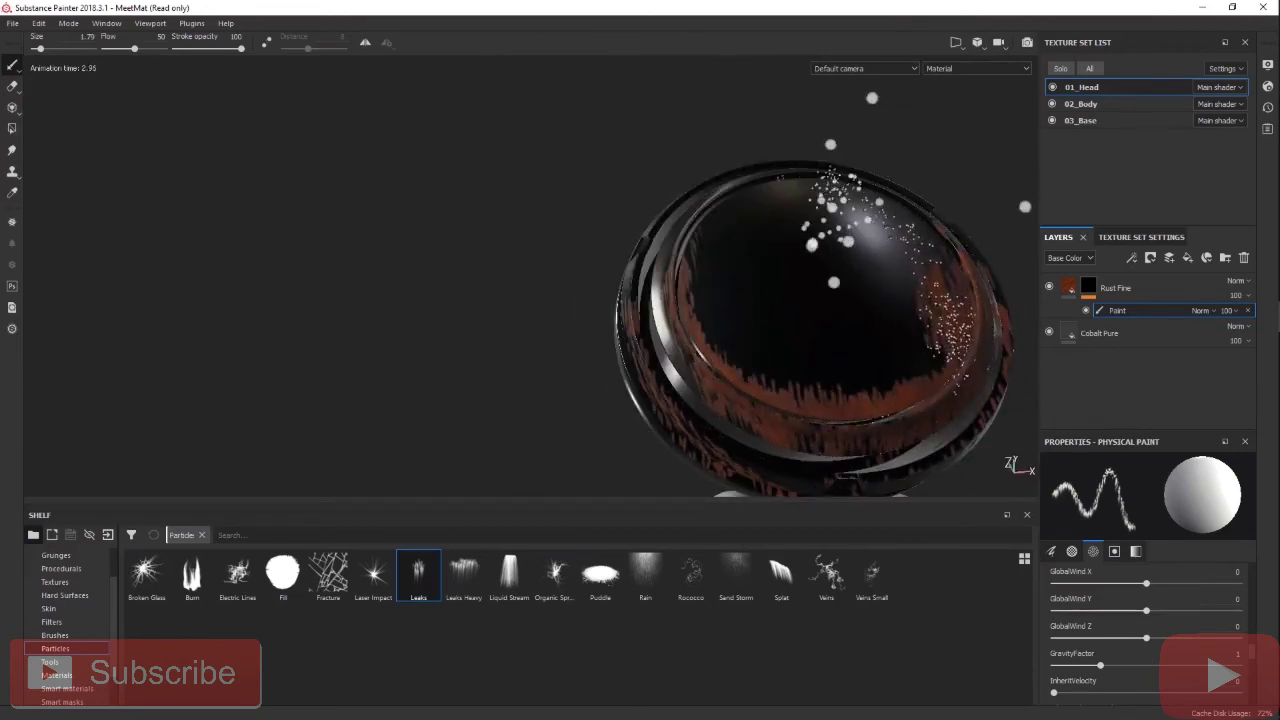
pyautogui.keyDown('alt'); pyautogui.moveTo(815, 320); pyautogui.dragTo(823, 272); pyautogui.keyUp('alt')
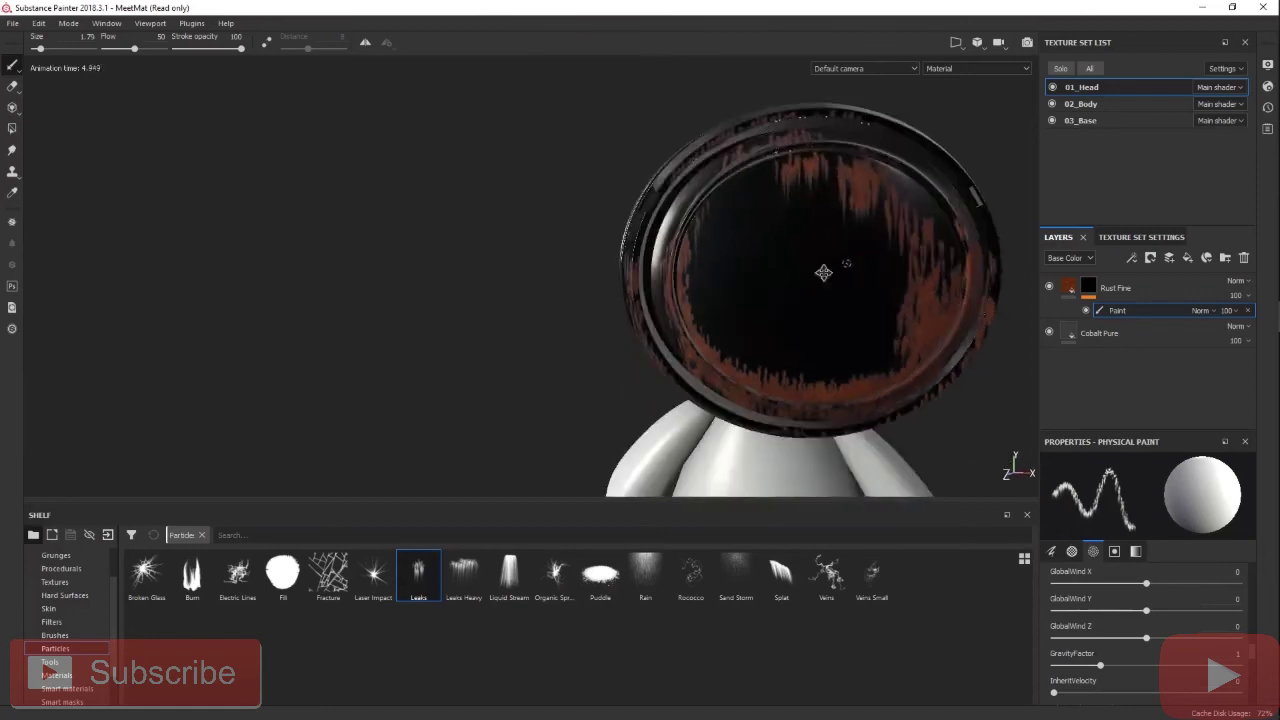
pyautogui.click(823, 272)
pyautogui.moveTo(749, 327)
pyautogui.keyDown('alt'); pyautogui.mouseDown()
pyautogui.moveTo(711, 234)
pyautogui.moveTo(728, 252)
pyautogui.mouseUp(); pyautogui.keyUp('alt')
pyautogui.click(764, 236)
pyautogui.moveTo(602, 318); pyautogui.dragTo(681, 214)
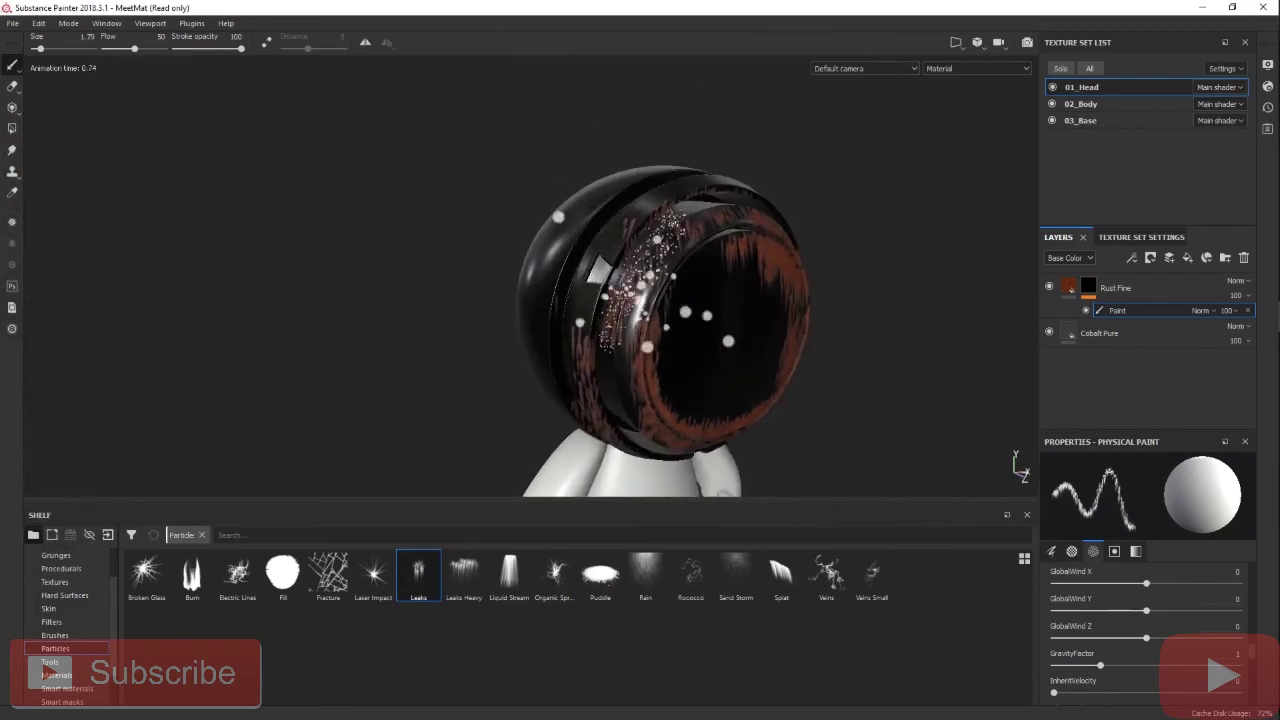
pyautogui.keyDown('alt'); pyautogui.moveTo(750, 345); pyautogui.dragTo(657, 370); pyautogui.keyUp('alt')
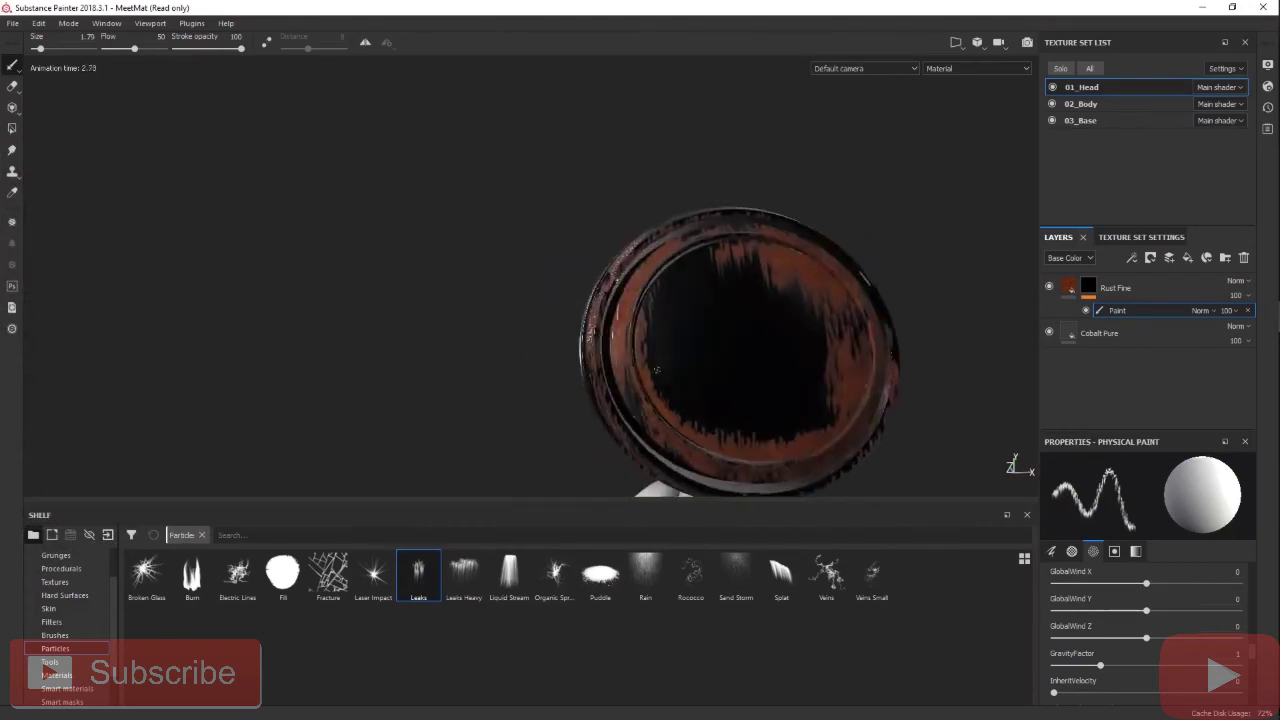
# - Try the Sand Storm particle brush on the rust mask, and switch to the Veins Small brush
pyautogui.click(736, 575)
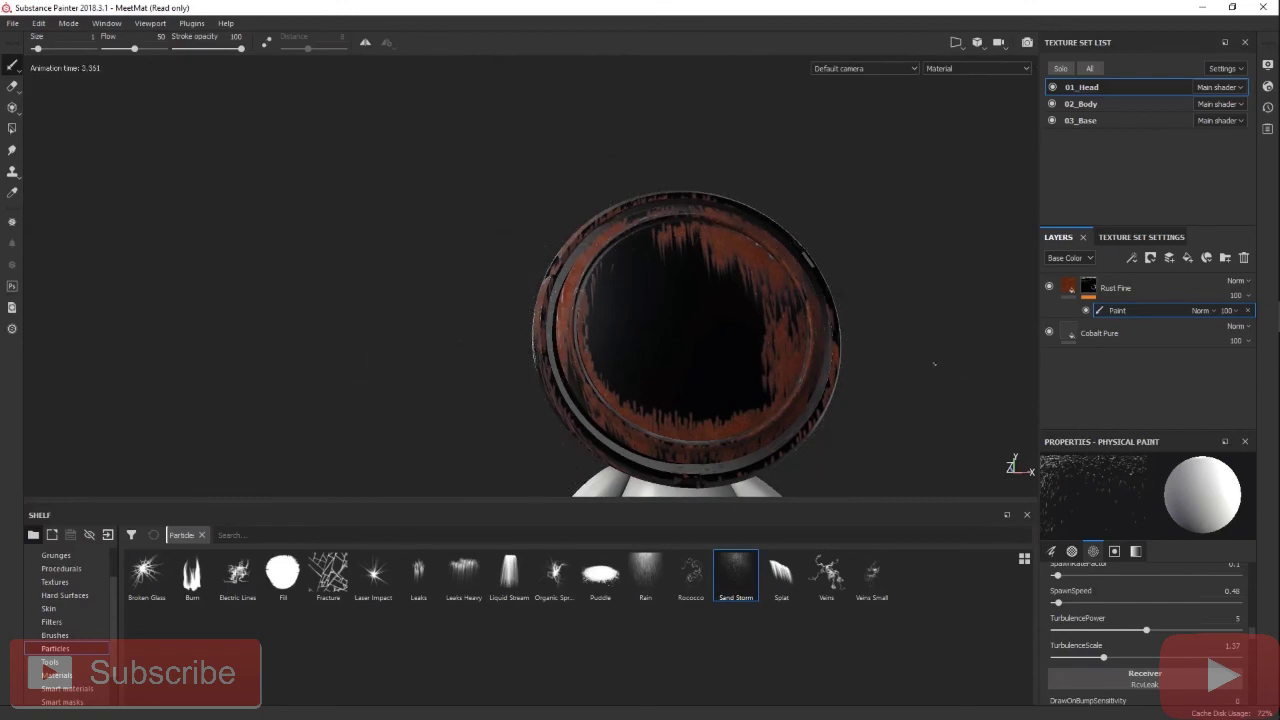
pyautogui.click(871, 573)
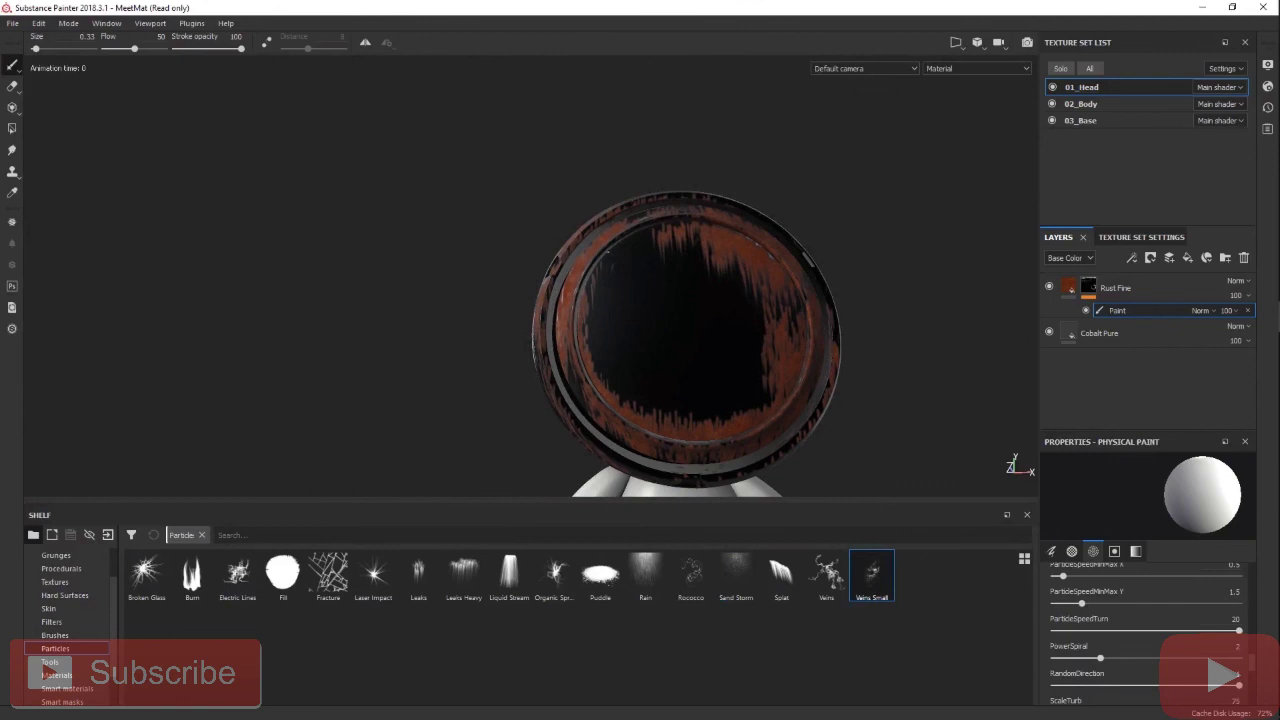